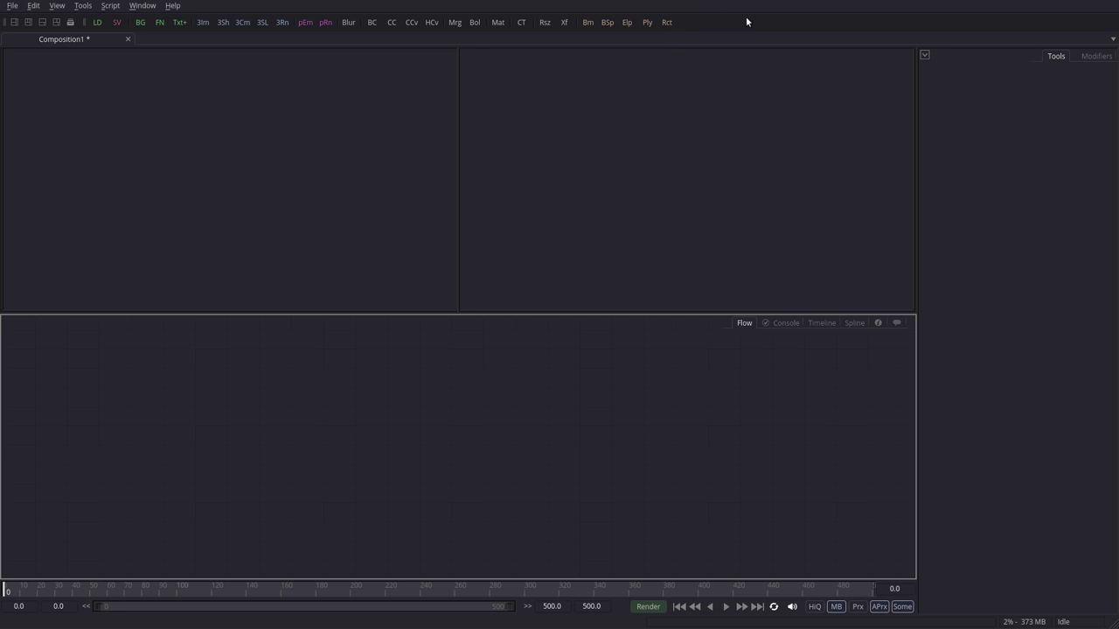
Open the Customize Toolbars dialog and reposition it below the toolbars so they stay in view
double_click(716, 19)
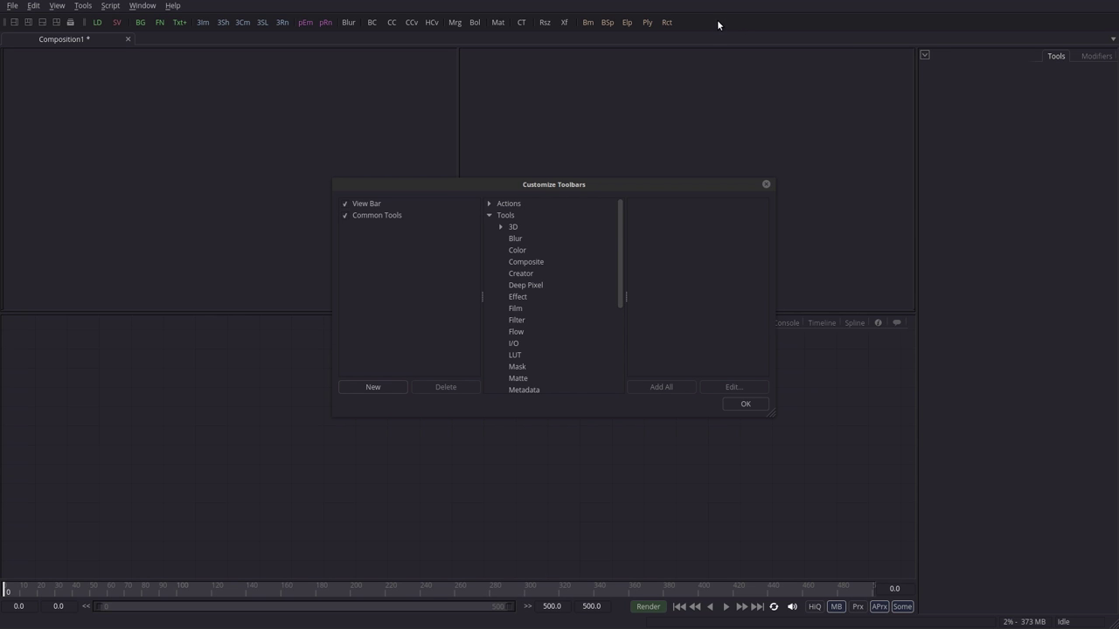
left_click_drag(627, 190, 541, 144)
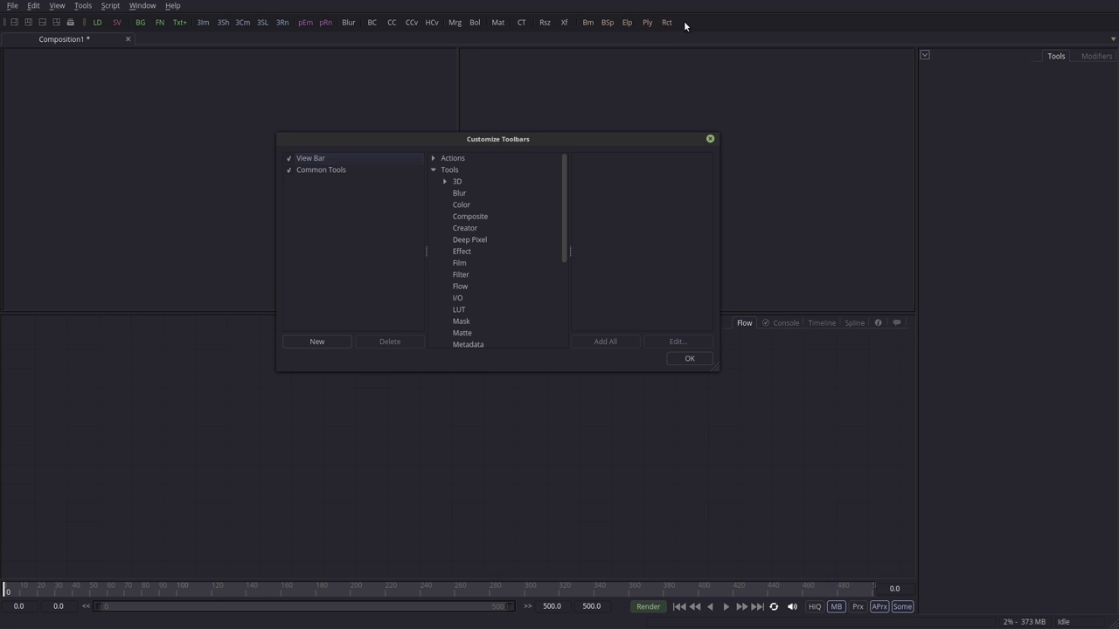
left_click(582, 132)
left_click_drag(601, 141, 578, 162)
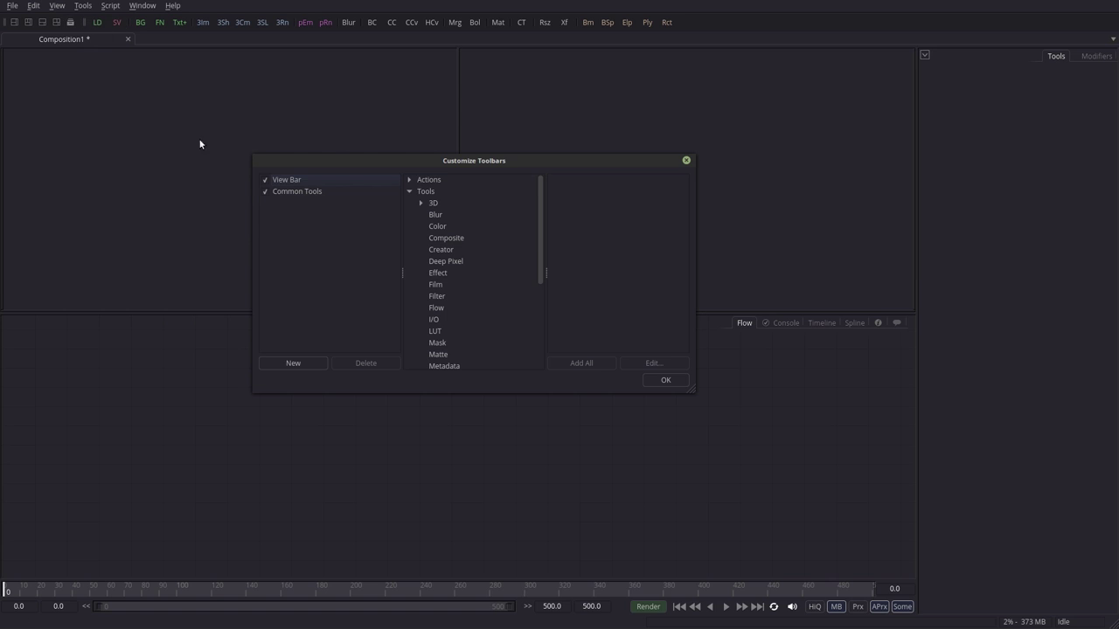
Toggle the visibility of the View Bar toolbar several times, and hide and show the Common Tools toolbar once
left_click(265, 180)
left_click(266, 181)
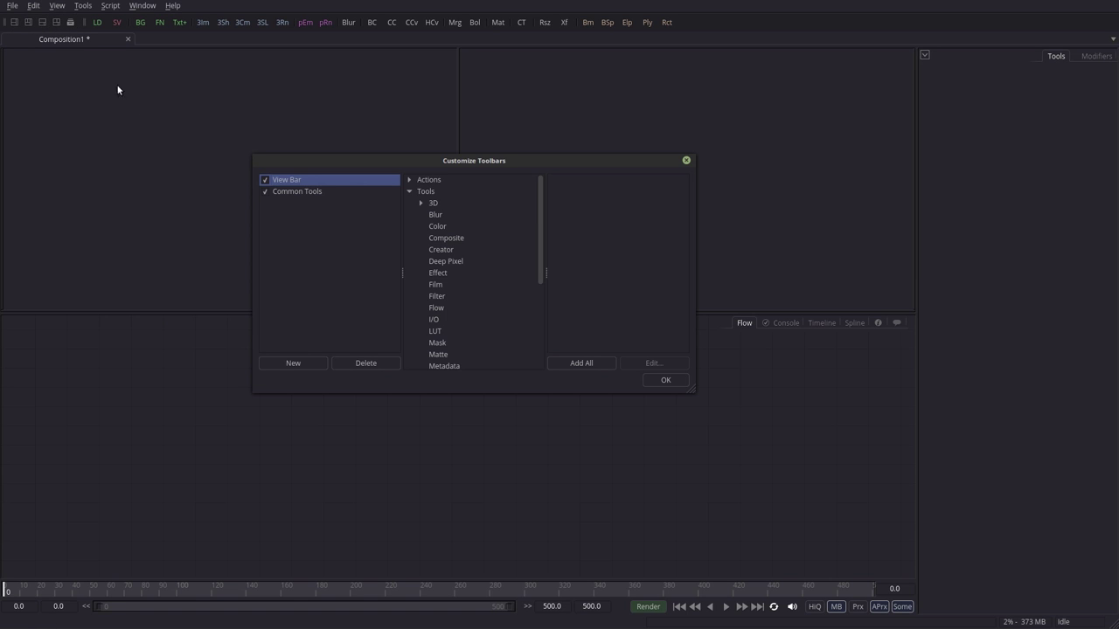
left_click(265, 181)
left_click(265, 181)
left_click(266, 181)
left_click(267, 182)
left_click(265, 191)
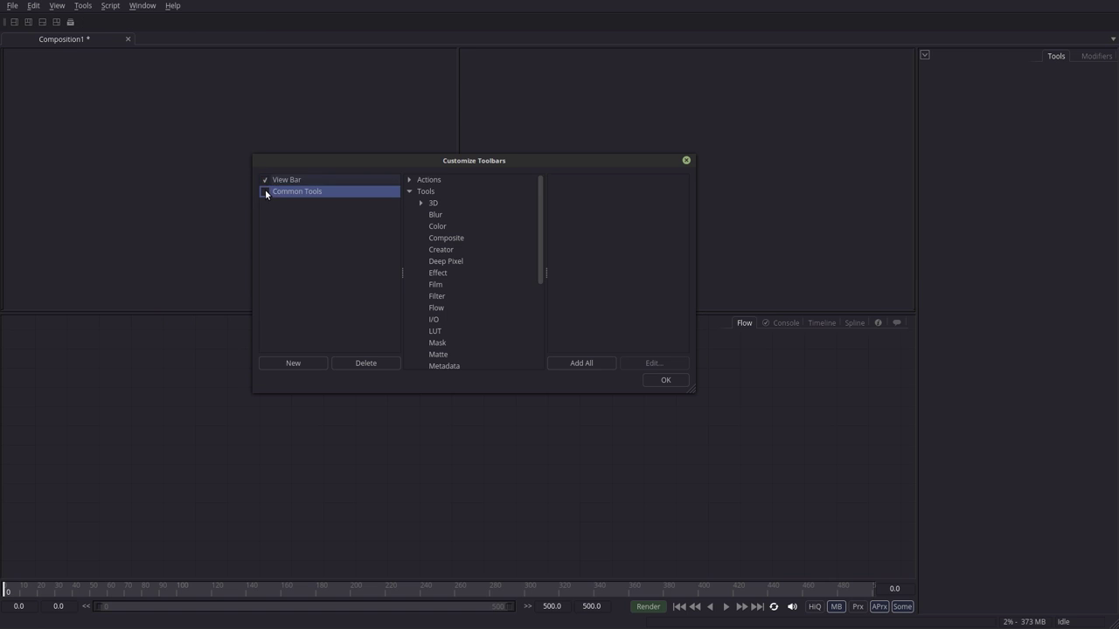
left_click(265, 190)
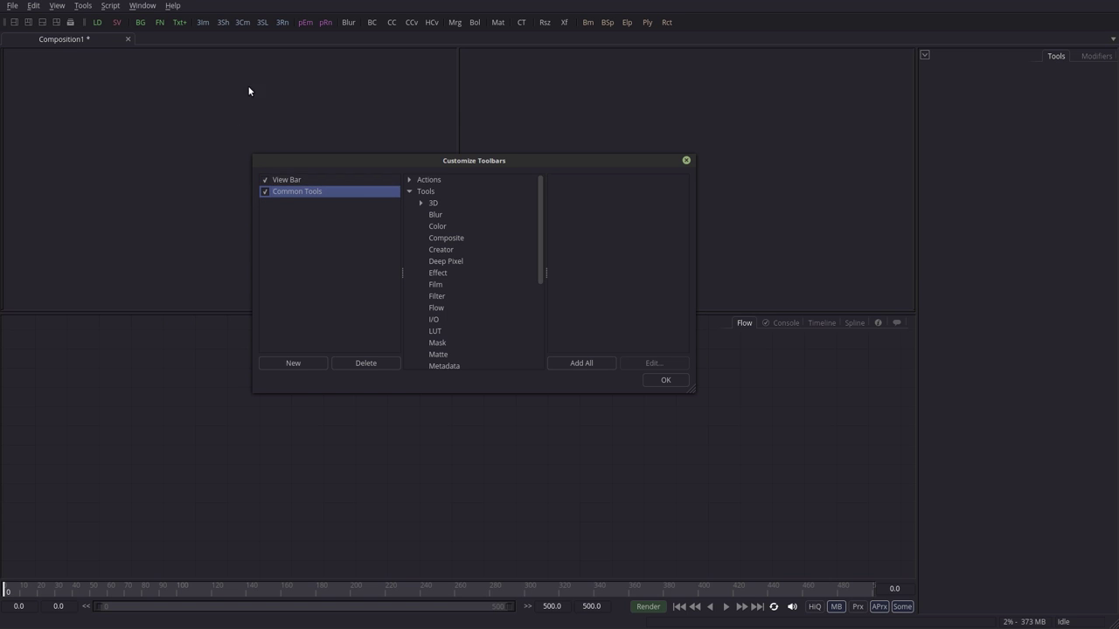
left_click(285, 180)
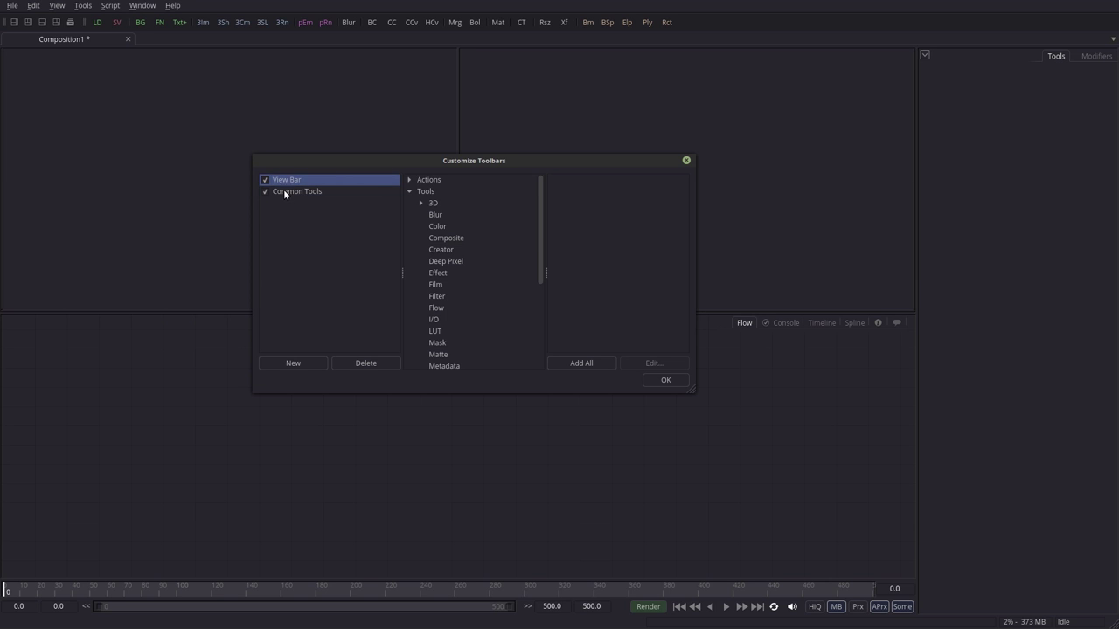
left_click(286, 191)
left_click(289, 183)
left_click(290, 192)
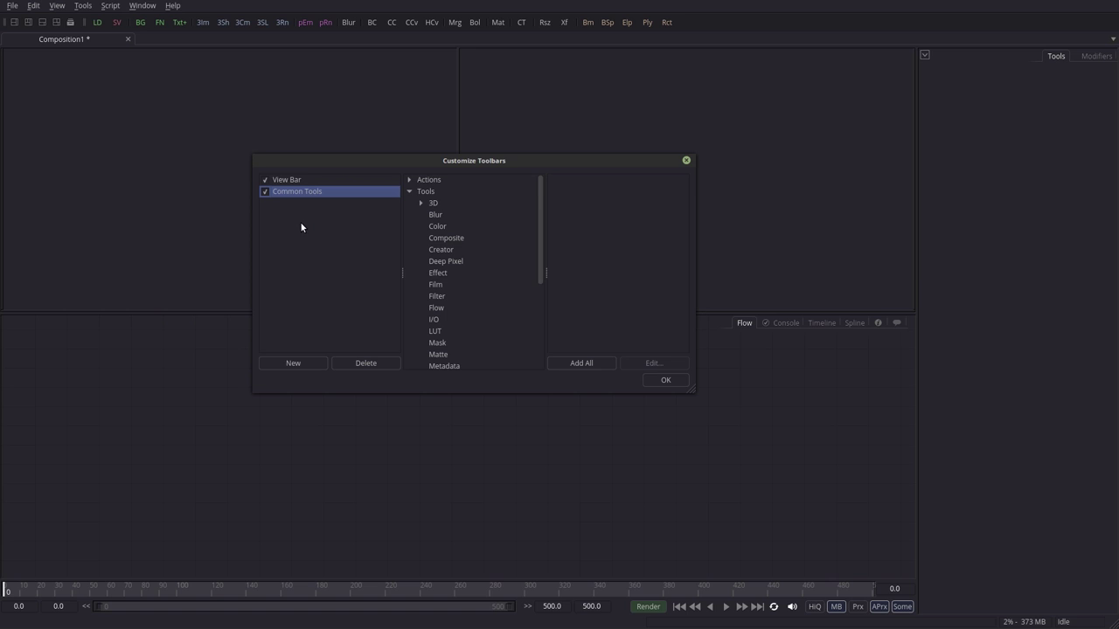
left_click(287, 181)
left_click(297, 186)
left_click(298, 179)
left_click(297, 192)
left_click_drag(323, 159, 323, 156)
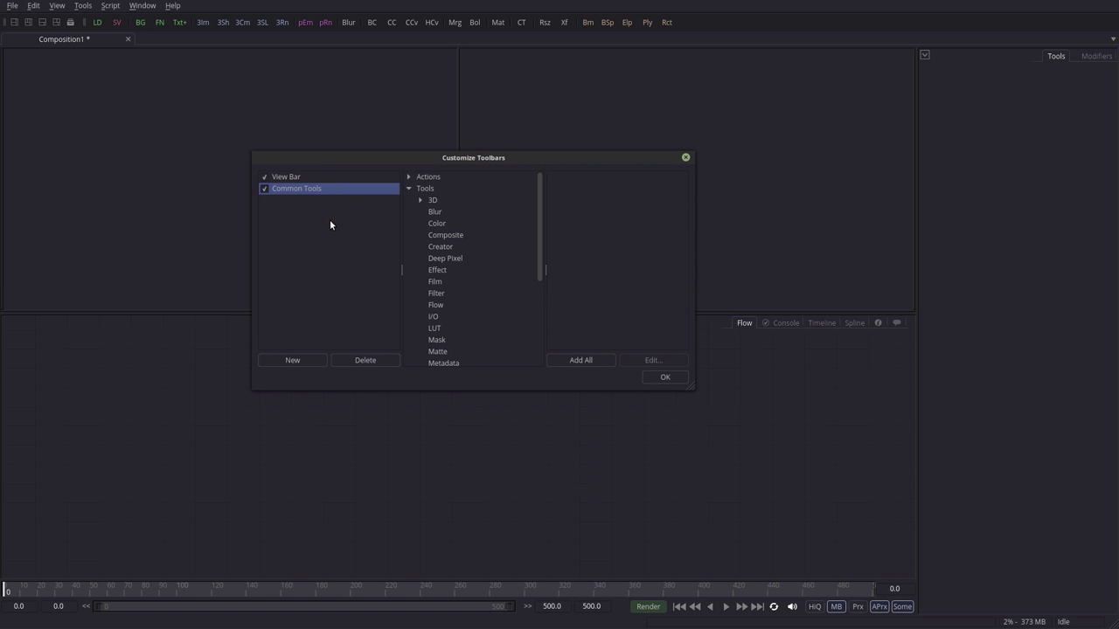
left_click(310, 177)
left_click(309, 189)
left_click(292, 178)
left_click(293, 189)
Hide both the View Bar and Common Tools toolbars and show both of them again
left_click(264, 177)
left_click(264, 188)
left_click(263, 176)
left_click(265, 188)
left_click_drag(336, 157, 336, 159)
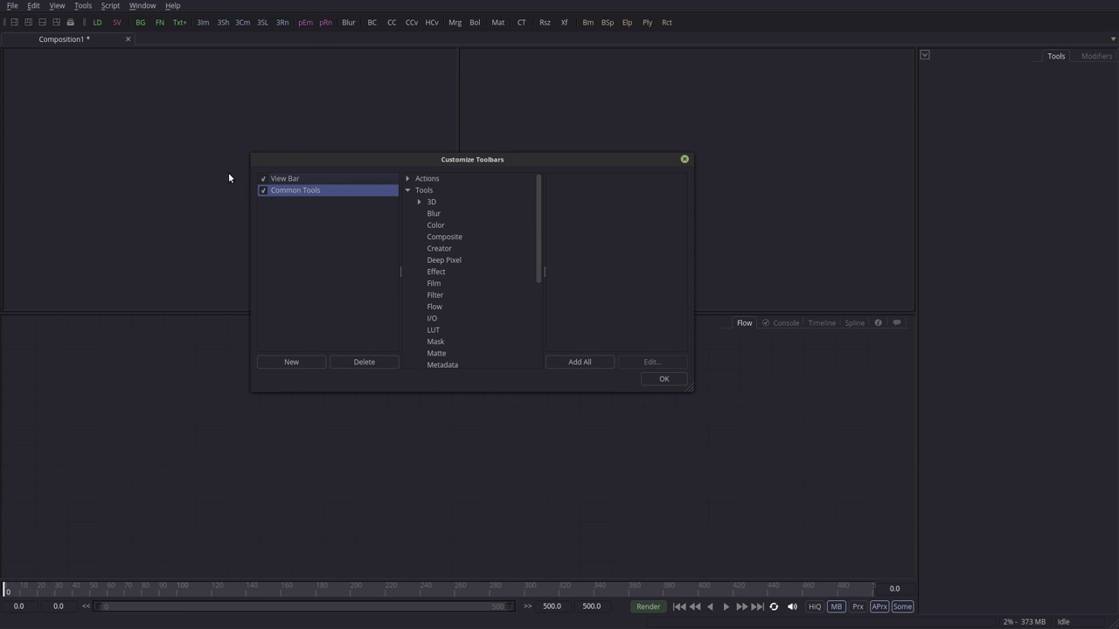
left_click(264, 180)
left_click(264, 191)
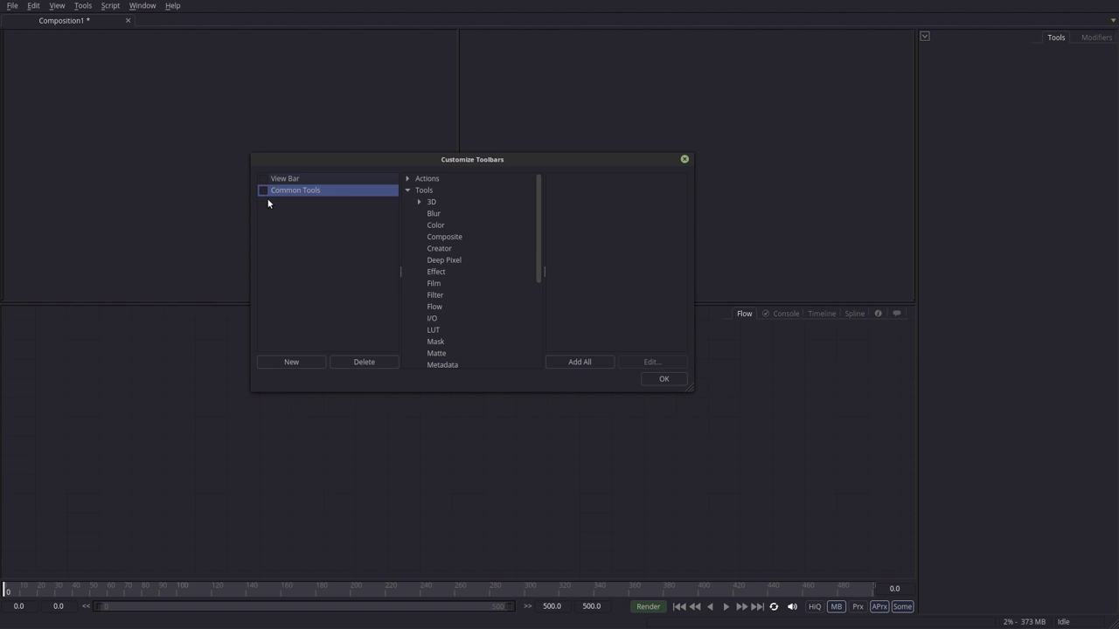
left_click(264, 180)
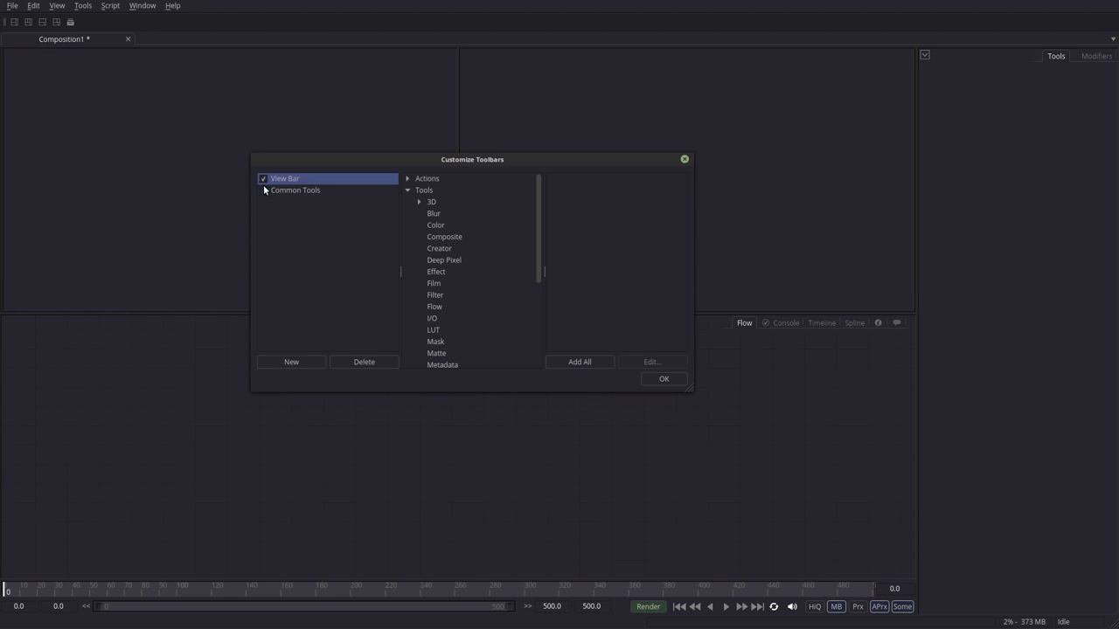
left_click(263, 192)
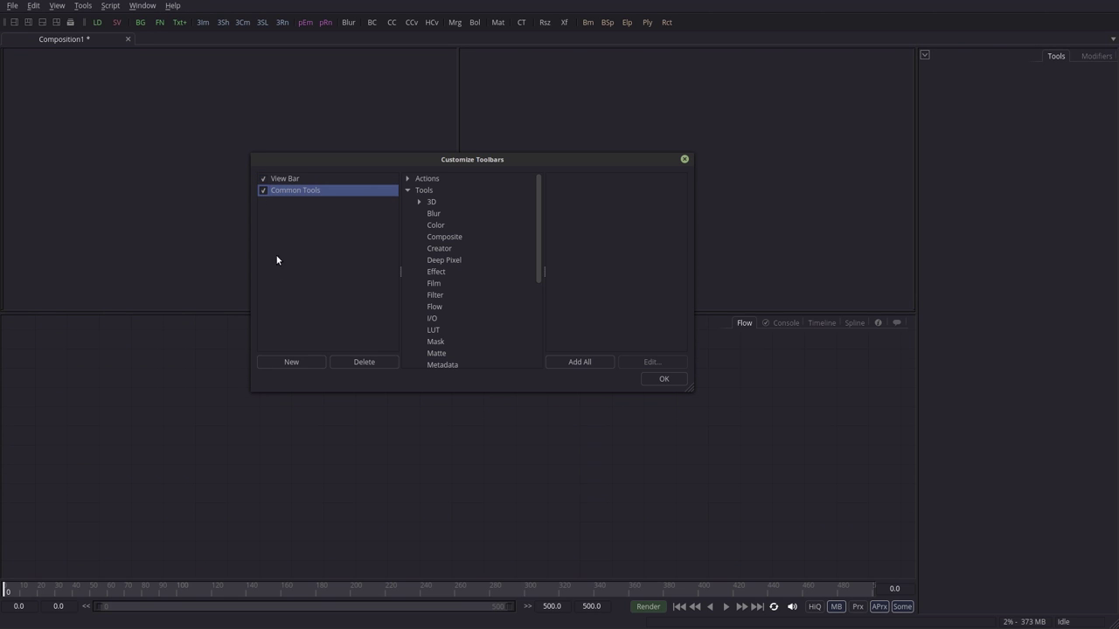
Create a new toolbar named My Tool and shift the Customize Toolbars dialog slightly
left_click(299, 362)
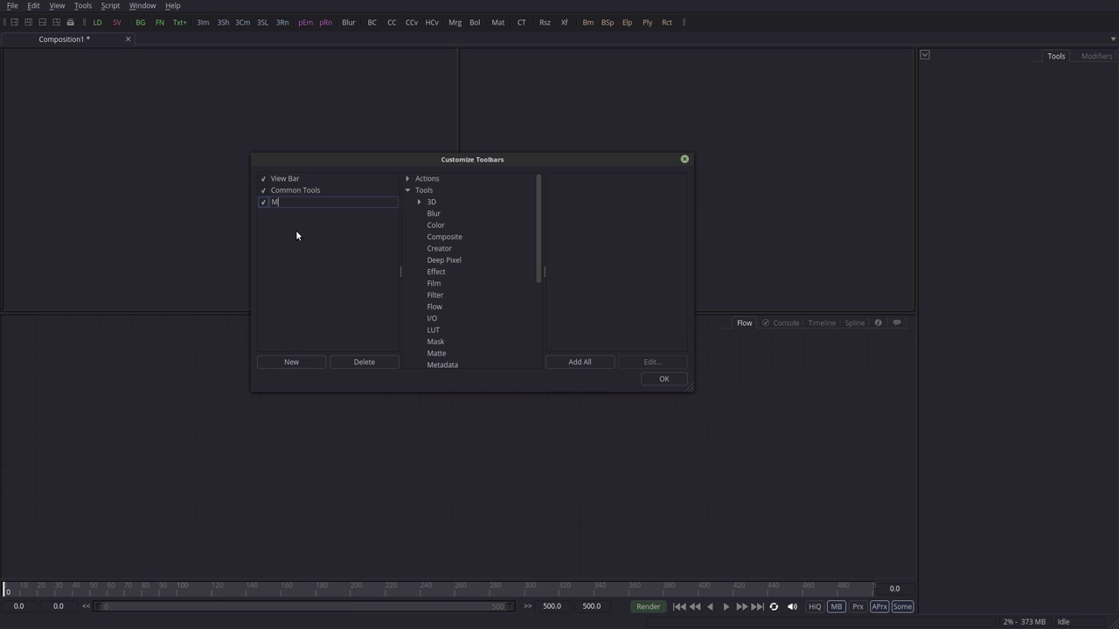
key("Return")
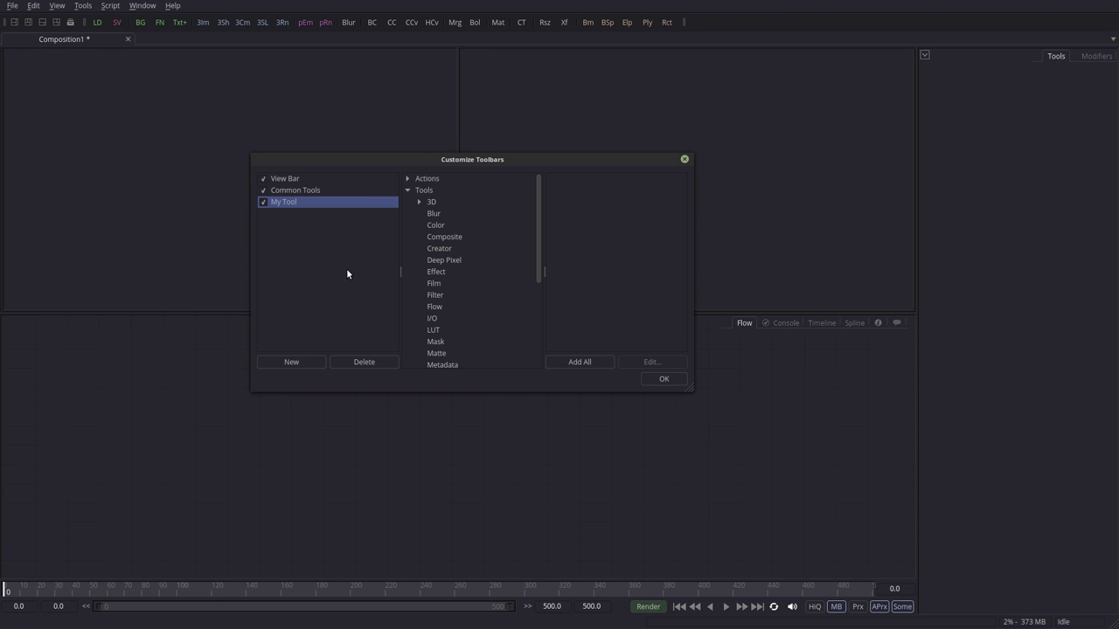
mouse_move(472, 160)
left_mouse_down()
mouse_move(491, 157)
mouse_move(479, 156)
left_mouse_up()
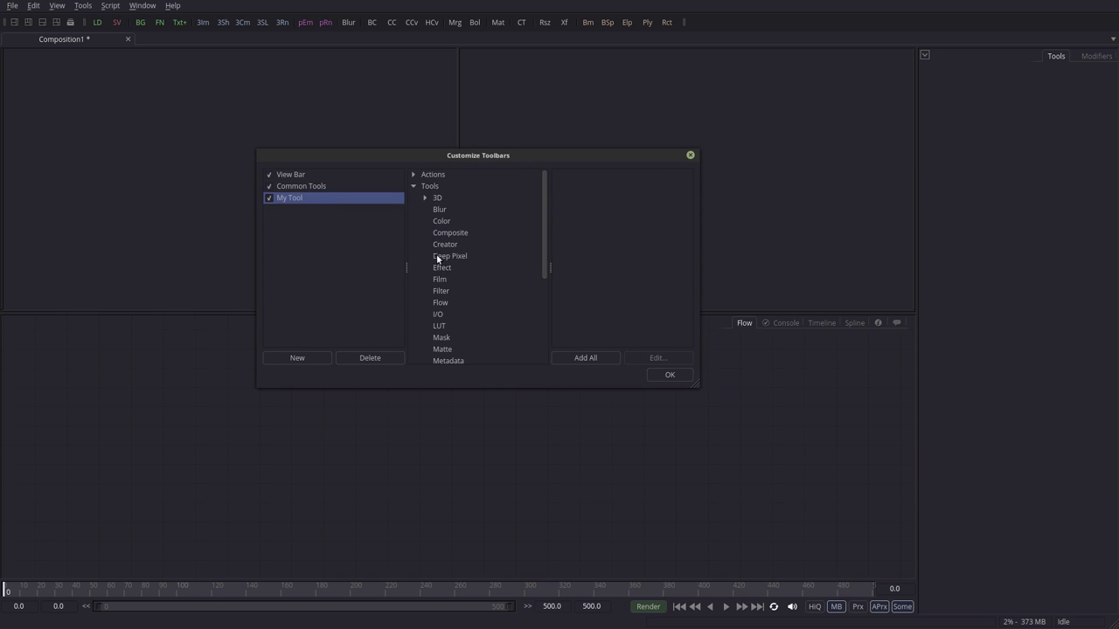
Collapse the Tools group and examine the commands in the Actions categories from Application through Frame
left_click(413, 187)
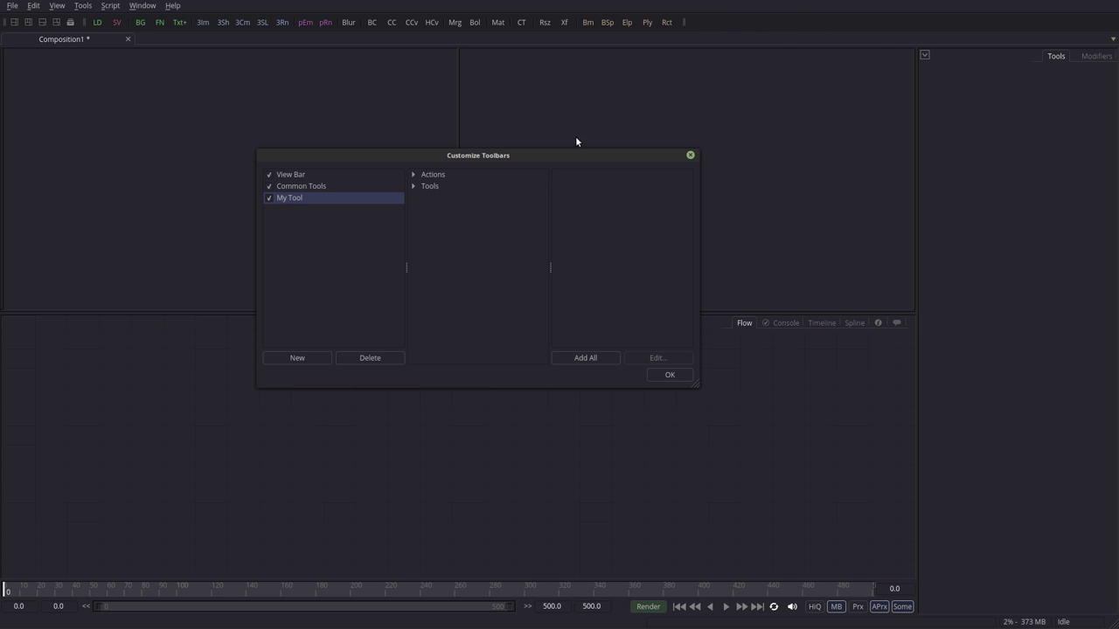
left_click(414, 174)
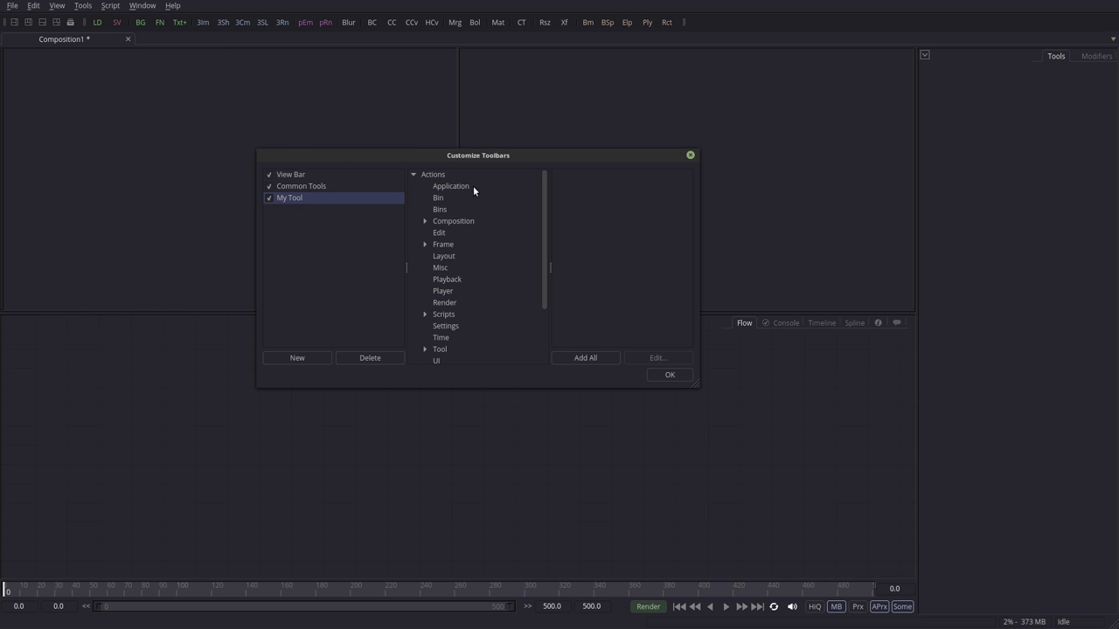
left_click(444, 184)
left_click(440, 196)
left_click(443, 211)
left_click(442, 199)
left_click(446, 186)
left_click(444, 198)
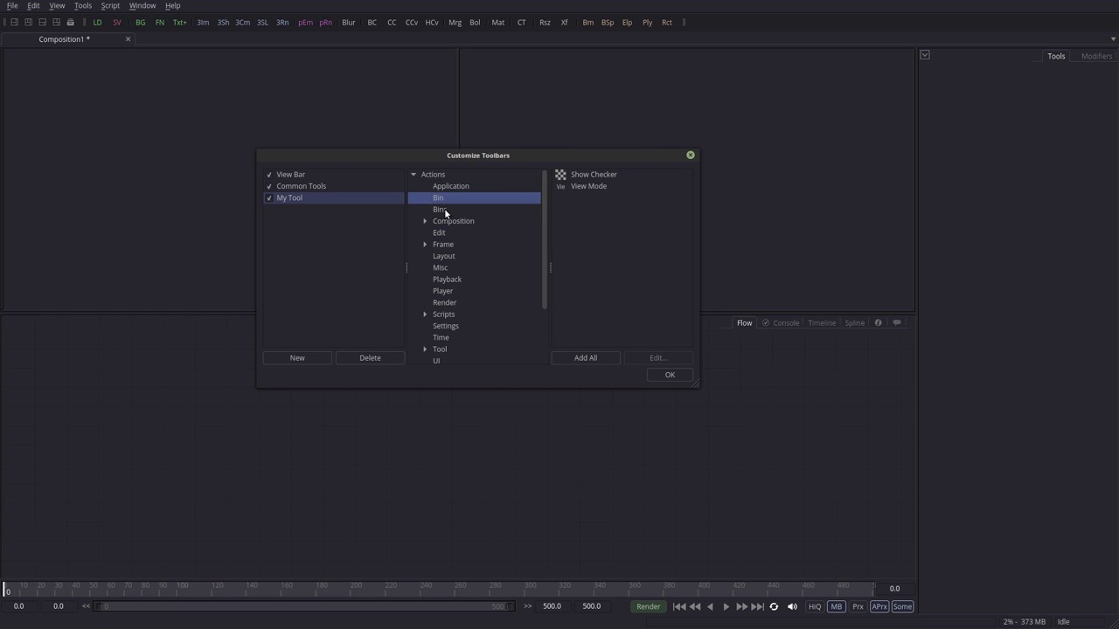
left_click(444, 210)
left_click(444, 222)
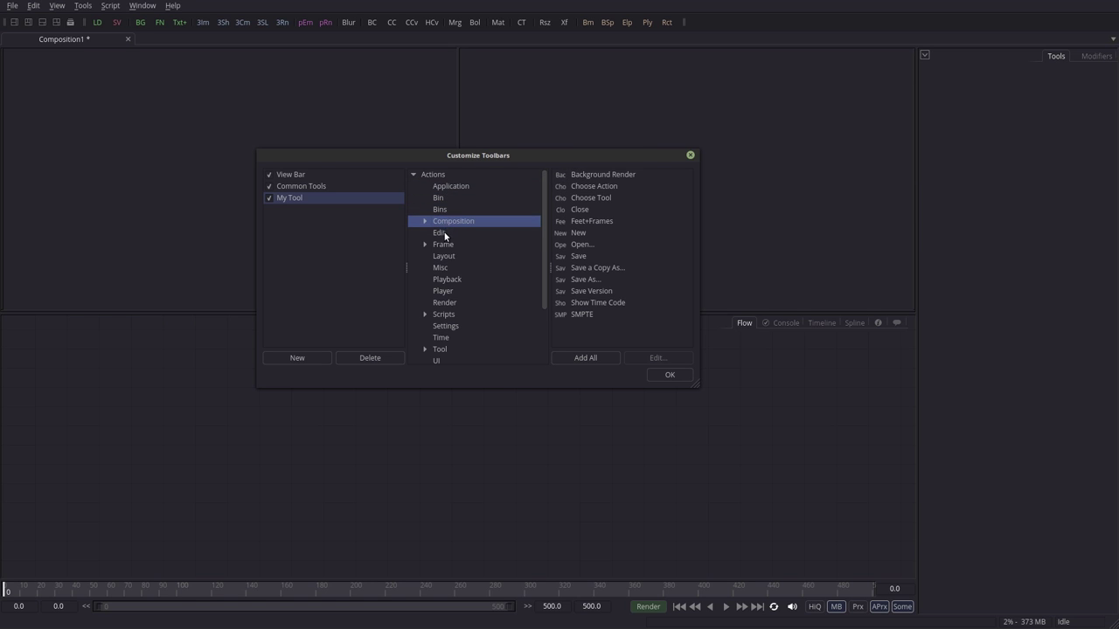
left_click(445, 234)
left_click(444, 244)
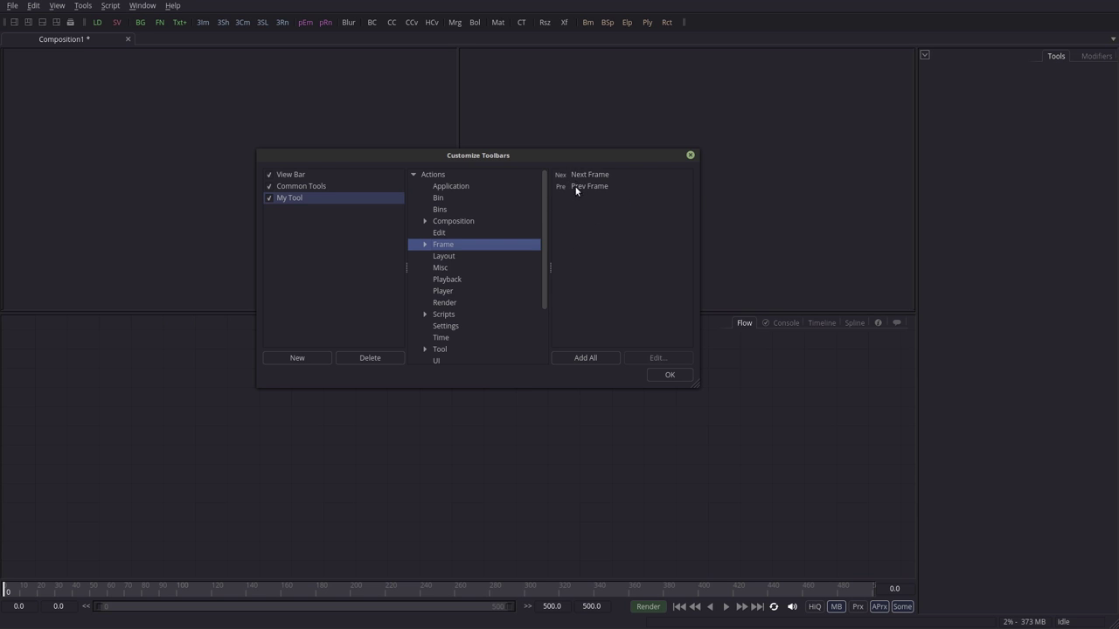
Collapse the Actions group, expand the Tools group, and compare its categories with the program's main Tools list
left_click(429, 175)
left_click(412, 175)
left_click(419, 187)
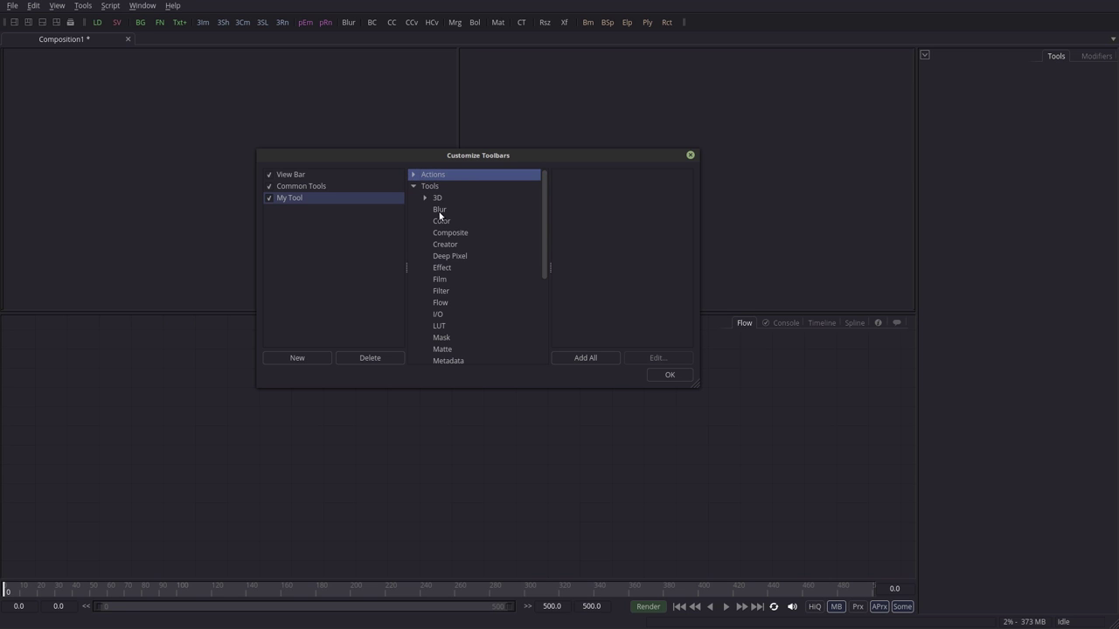
left_click(84, 6)
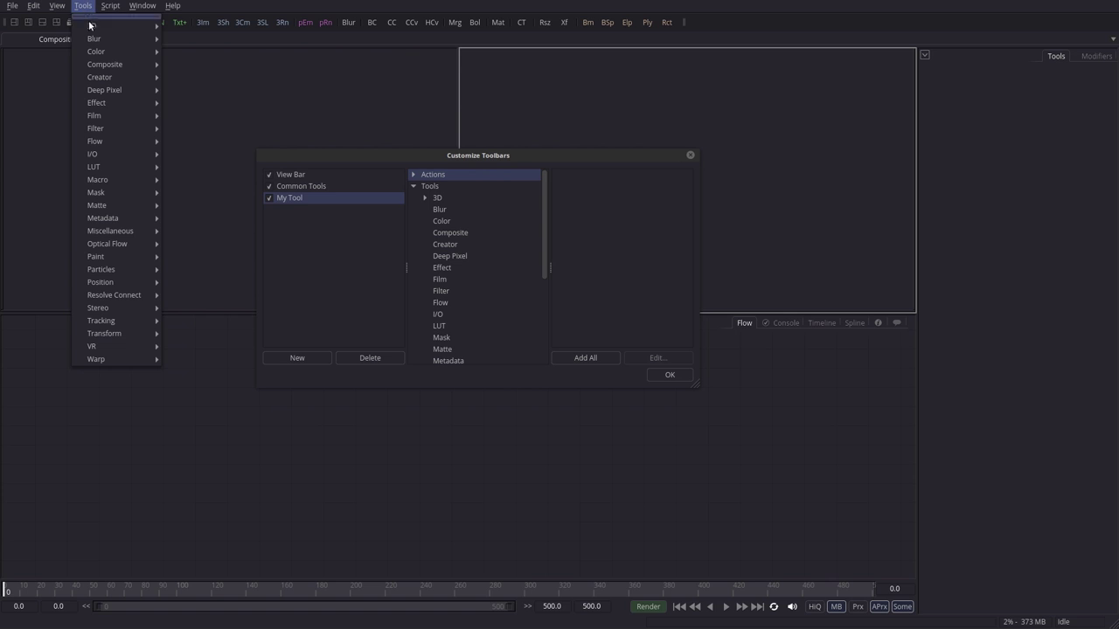
mouse_move(93, 29)
left_click(83, 5)
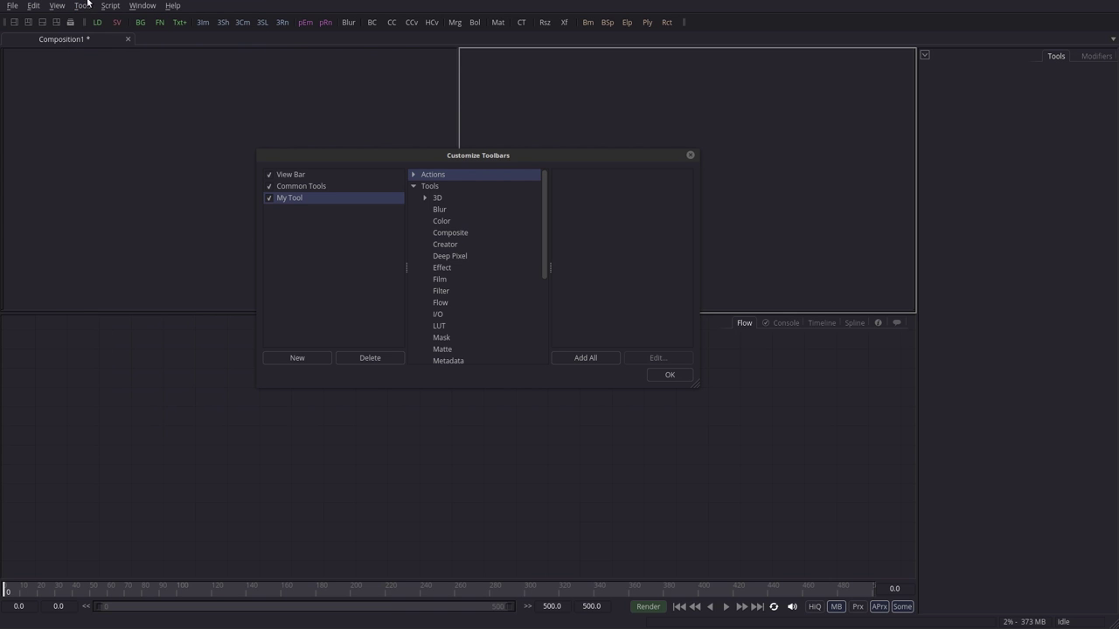
left_click_drag(530, 151, 534, 151)
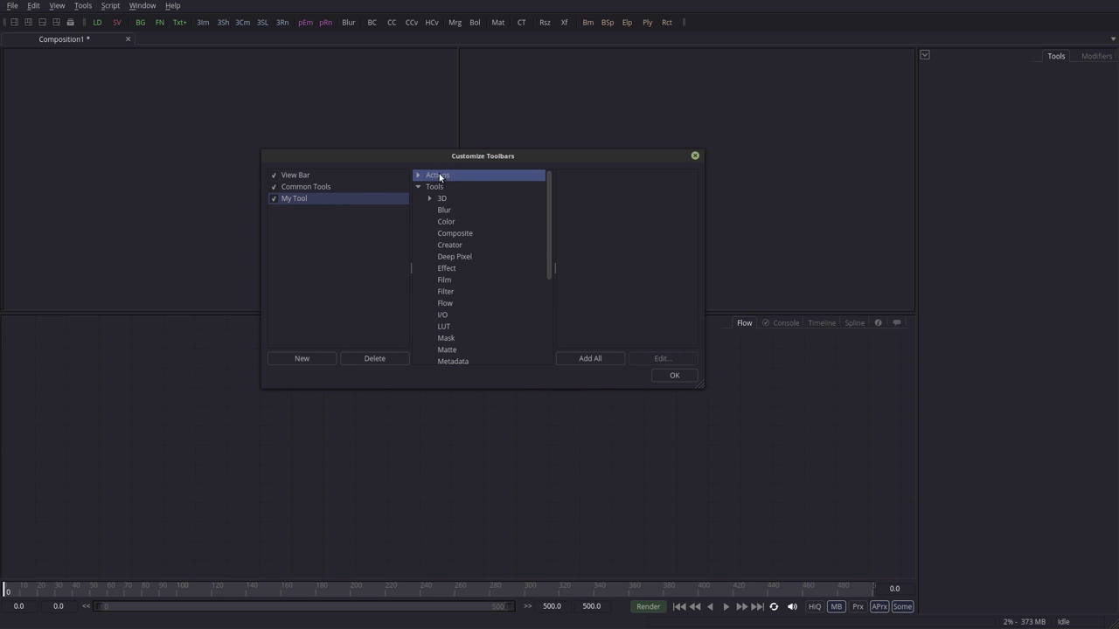
Show the Blur category's tools in the dialog and compare them with the program's main Blur tool list
left_click(444, 209)
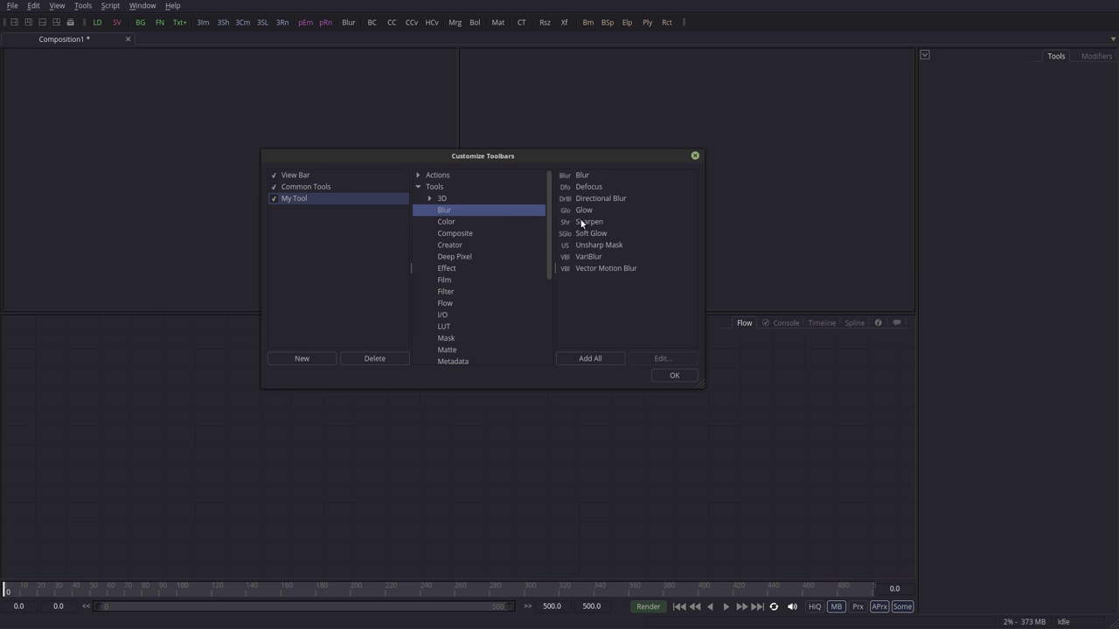
left_click(82, 5)
mouse_move(113, 39)
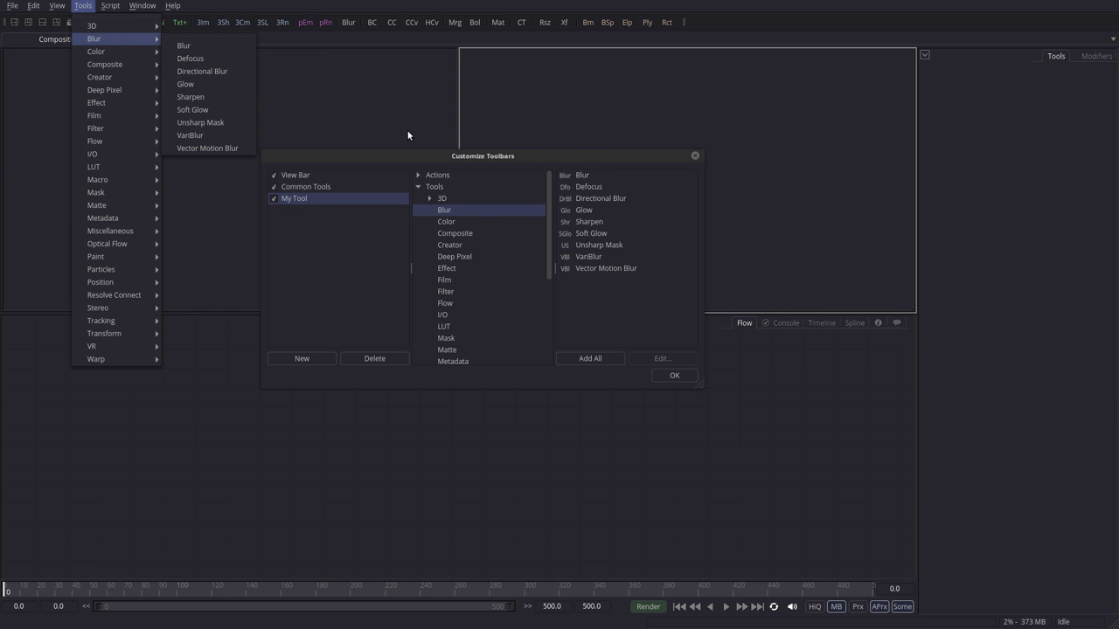
left_click(597, 160)
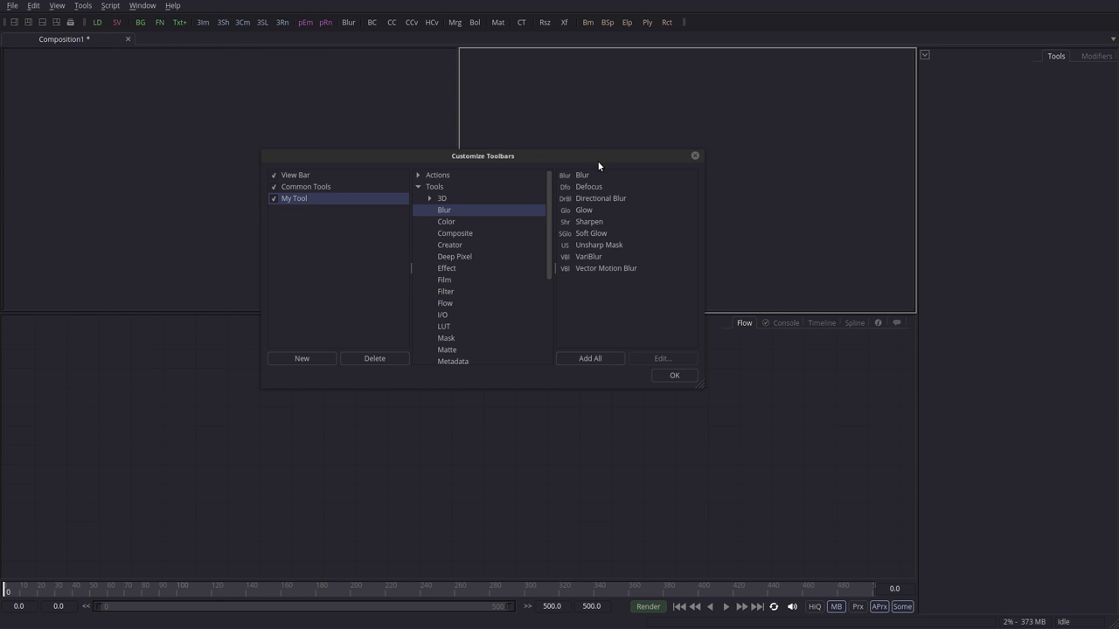
left_click_drag(598, 159, 602, 162)
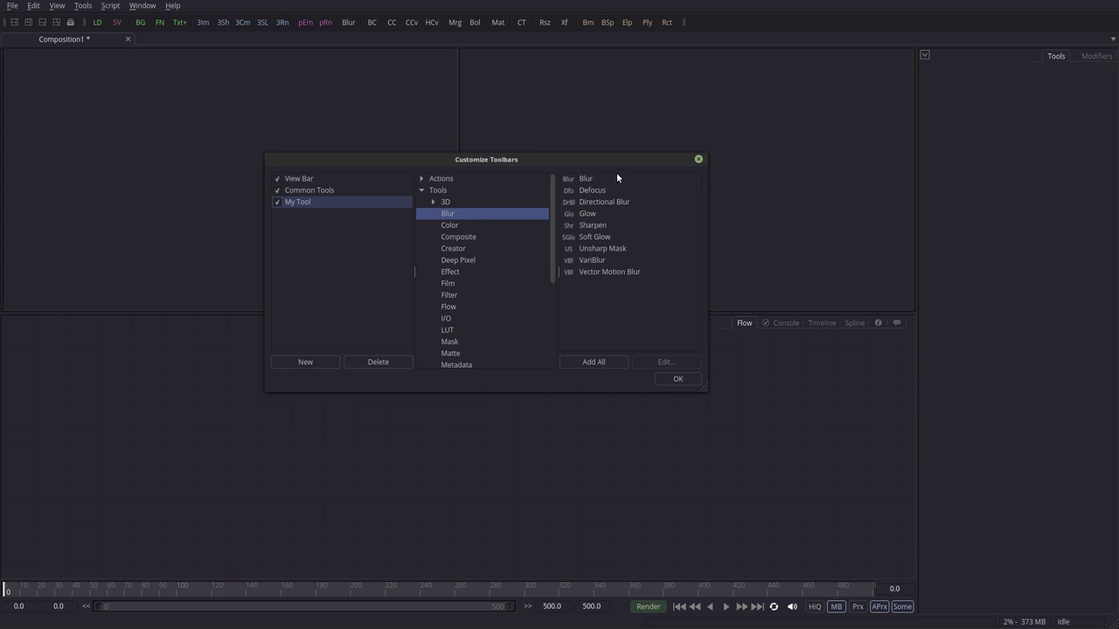
Add the Blur and Defocus tools from the Blur category to the My Tool toolbar
left_click(593, 180)
left_click_drag(596, 178, 699, 24)
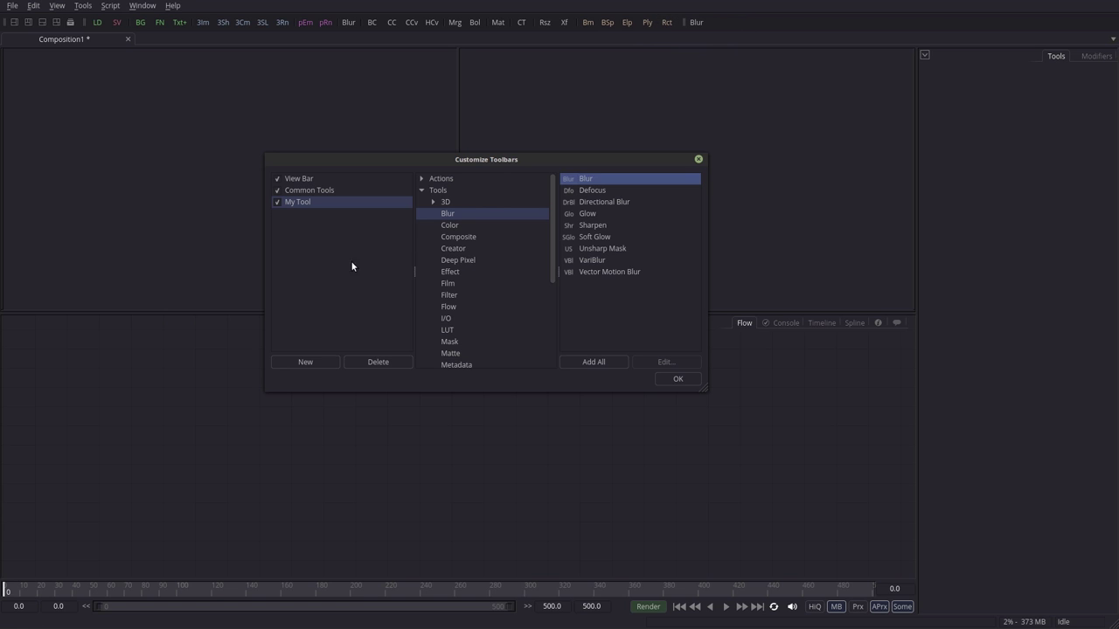
mouse_move(589, 189)
left_mouse_down()
mouse_move(739, 54)
mouse_move(730, 24)
left_mouse_up()
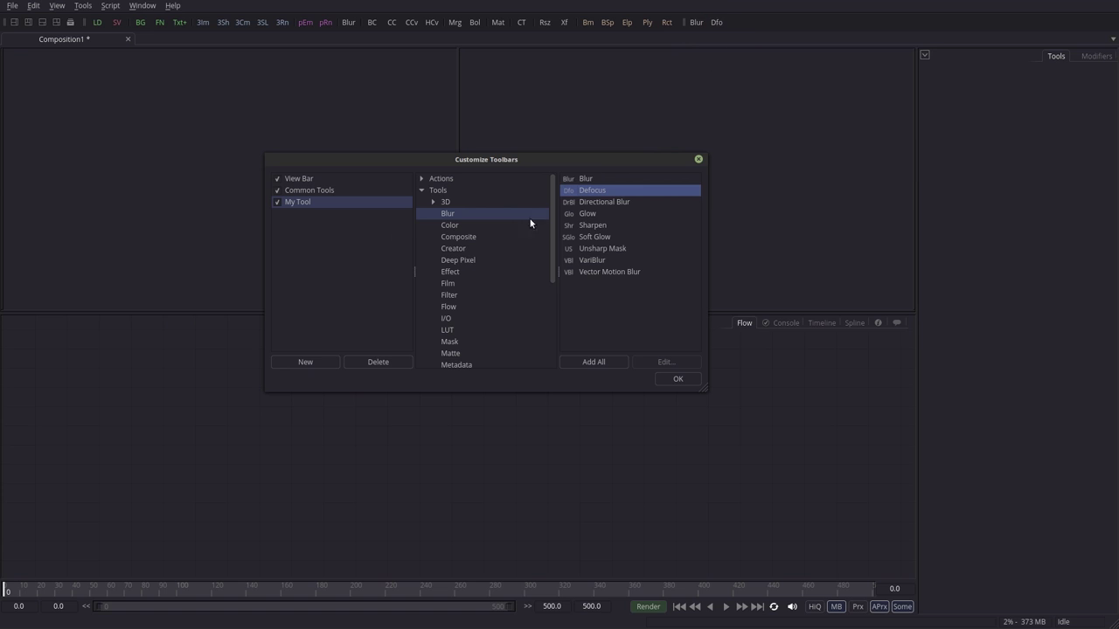
Add Cube 3D and FBX Exporter from the 3D category, plus Loader from I/O, to the My Tool toolbar
left_click(438, 201)
left_click_drag(590, 210, 737, 23)
left_click_drag(604, 261, 757, 23)
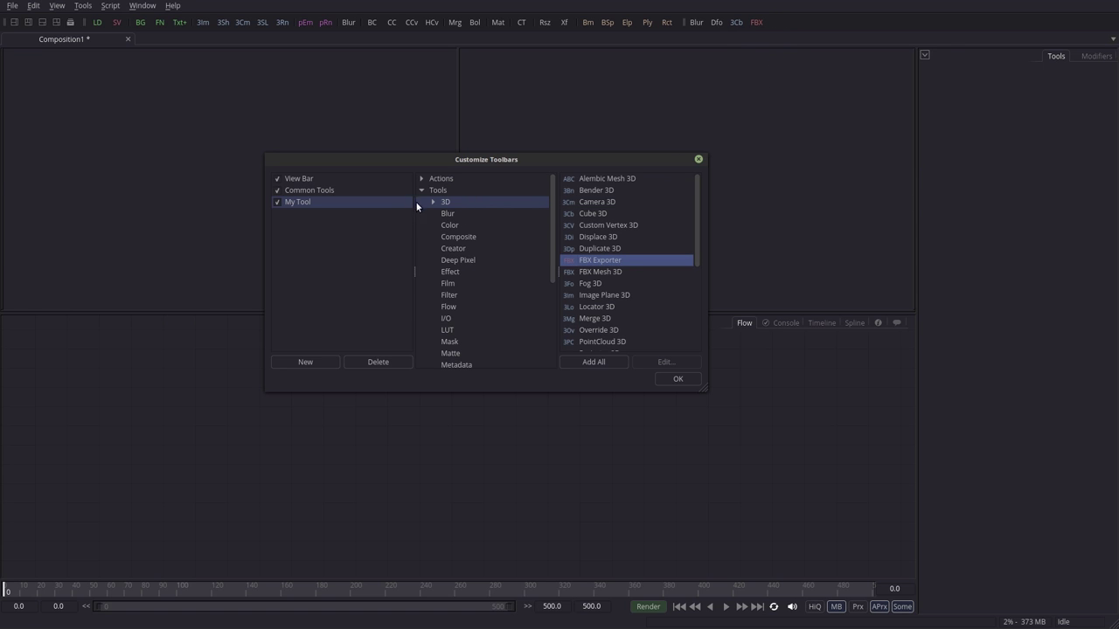
left_click(445, 319)
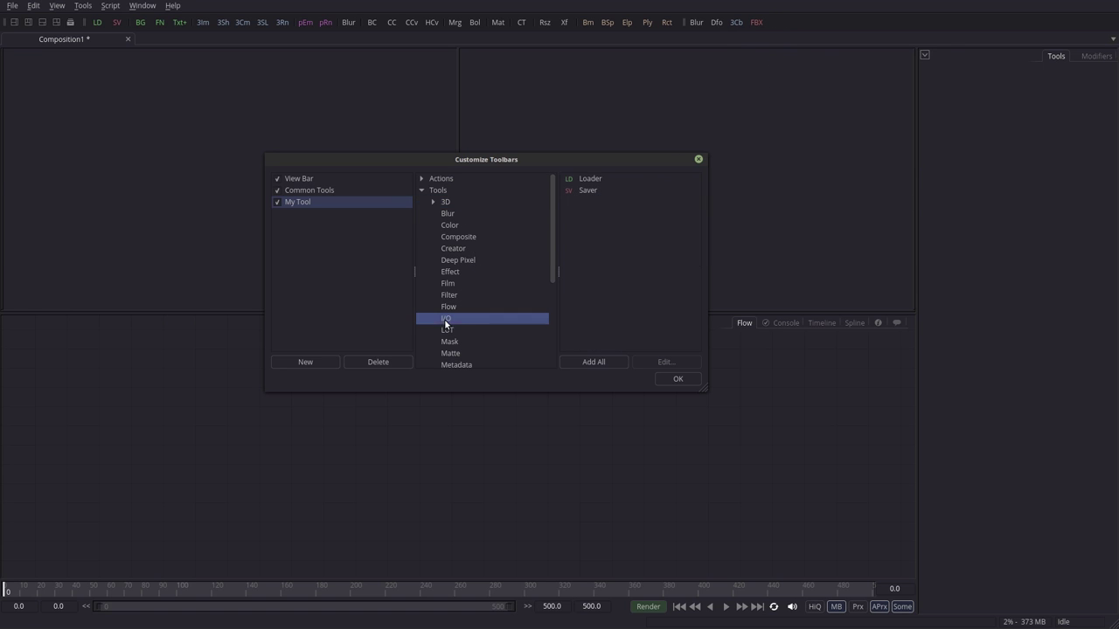
left_click_drag(586, 178, 776, 24)
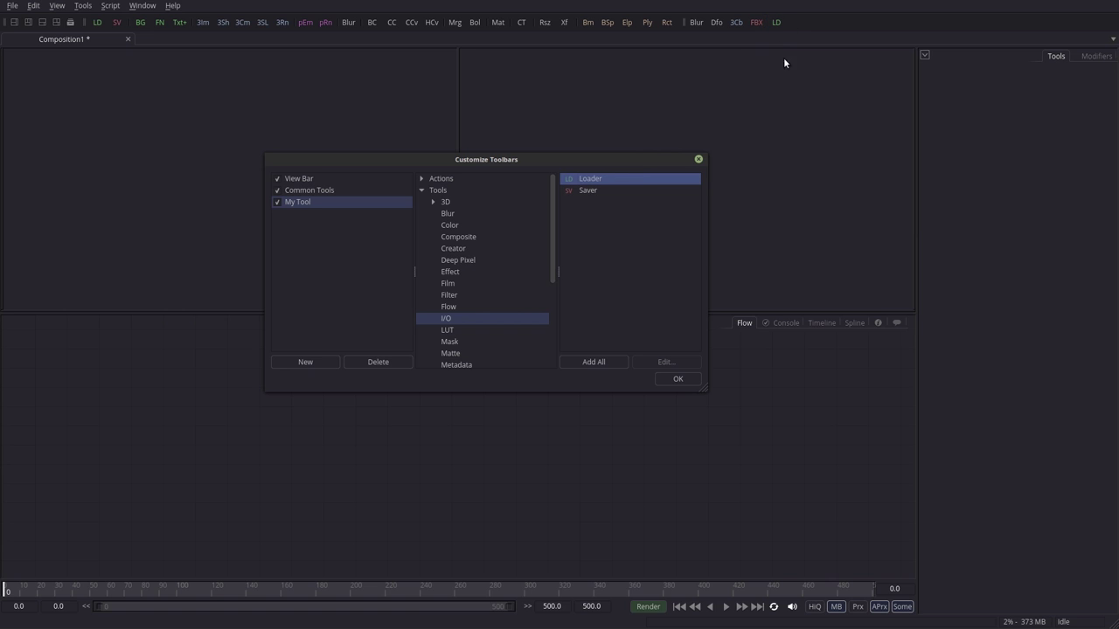
Add Auto Gain from the Color category to the My Tool toolbar and move Loader between Blur and Defocus
left_click(452, 227)
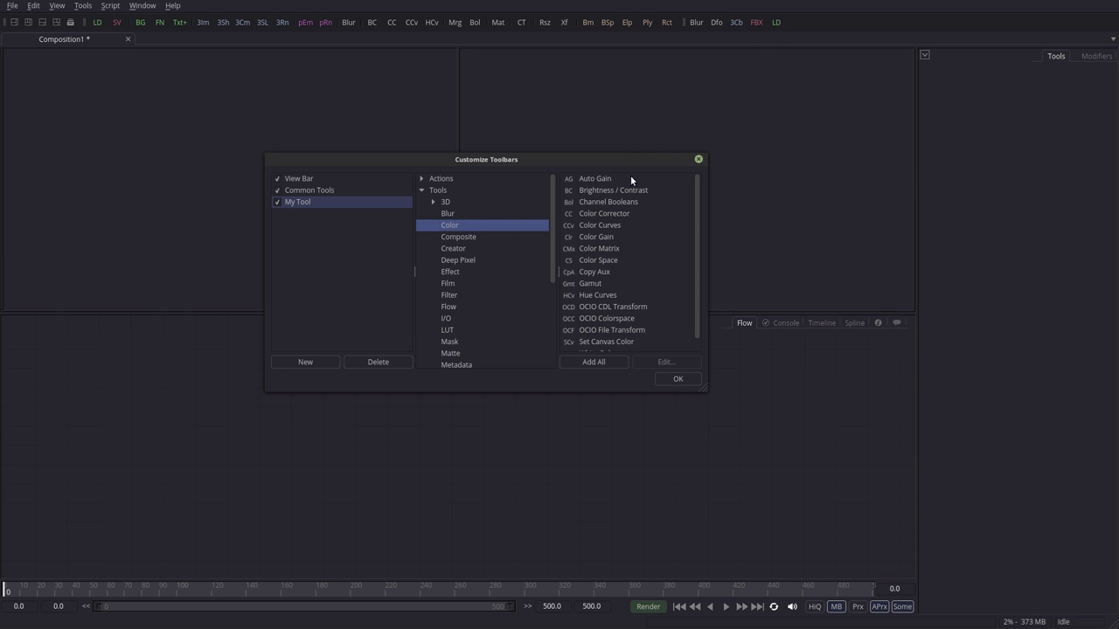
left_click_drag(598, 179, 802, 21)
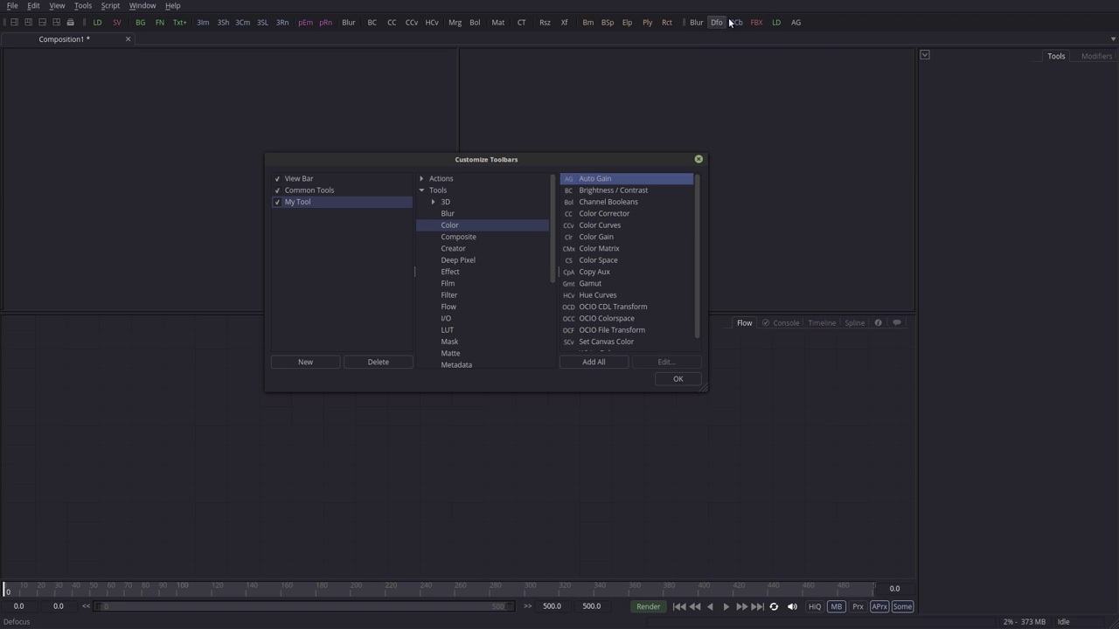
left_click_drag(776, 26, 705, 23)
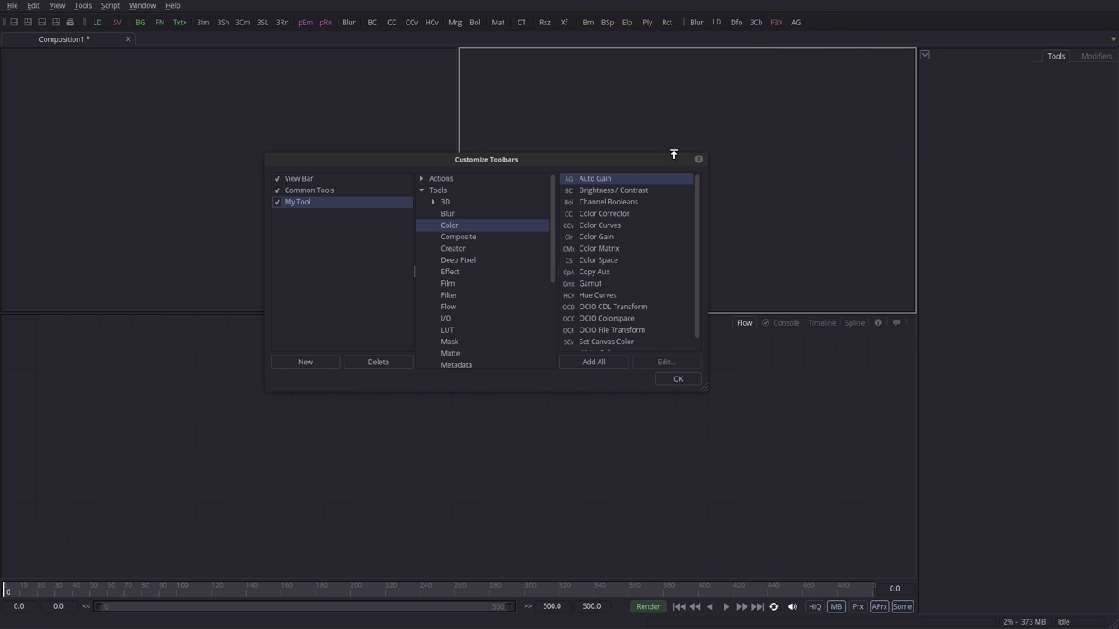
Remove Auto Gain and FBX Exporter from the My Tool toolbar, and switch the toolbar's visibility off and on again
left_click_drag(797, 23, 796, 43)
left_click_drag(774, 23, 779, 39)
left_click(278, 203)
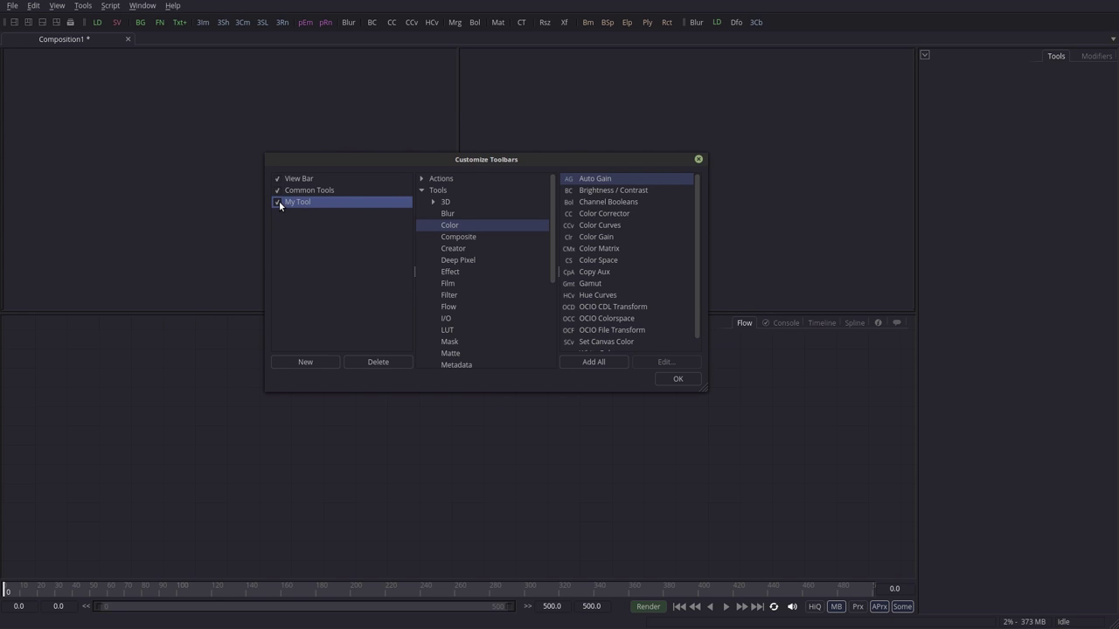
left_click(276, 202)
left_click(602, 217)
left_click(654, 238)
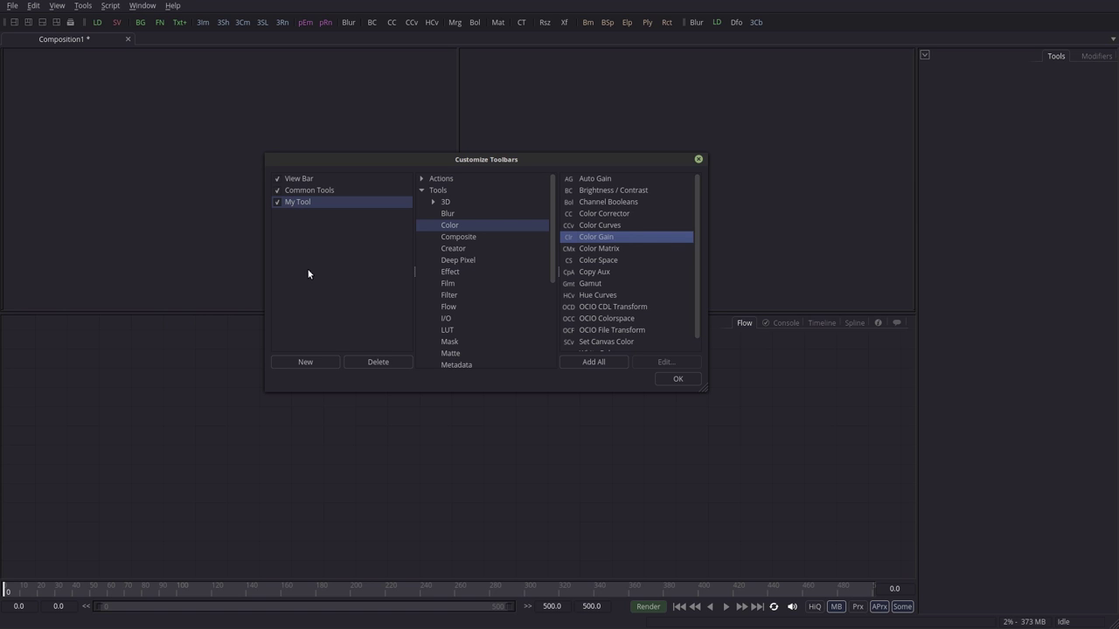
left_click(303, 190)
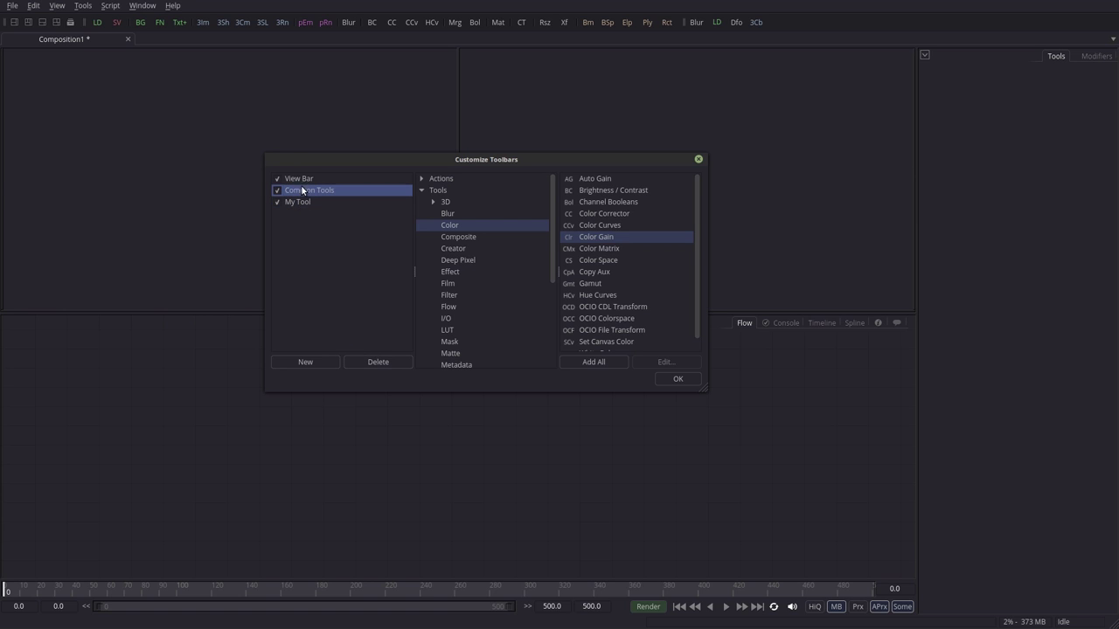
left_click(302, 179)
left_click(305, 192)
left_click(306, 202)
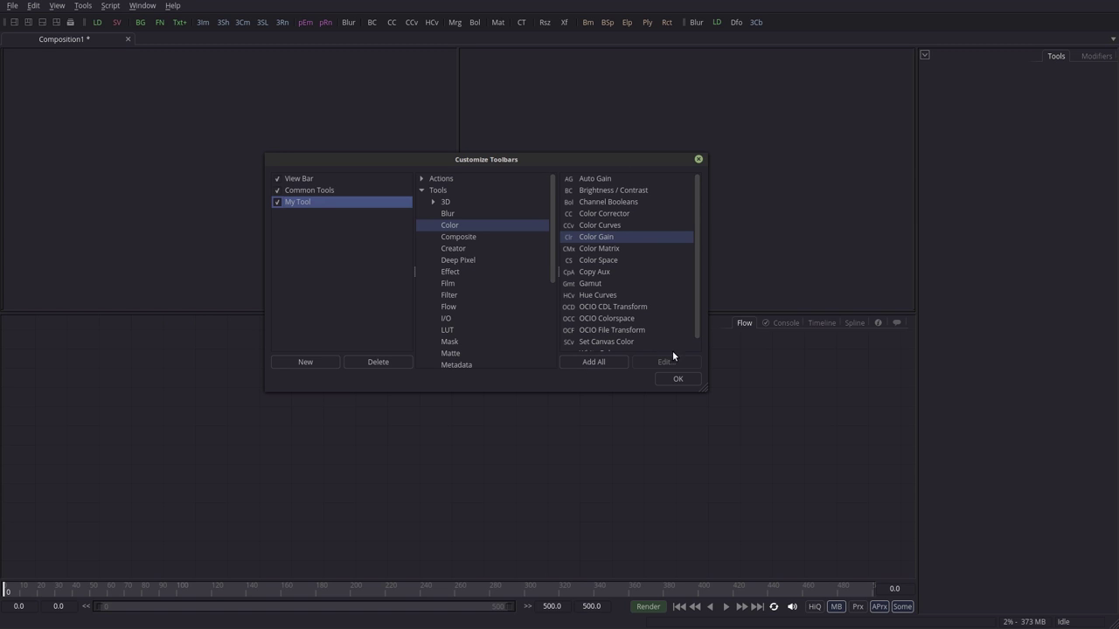
left_click(615, 298)
key("Up")
key("Up")
key("Up")
key("Up")
key("Up")
key("Up")
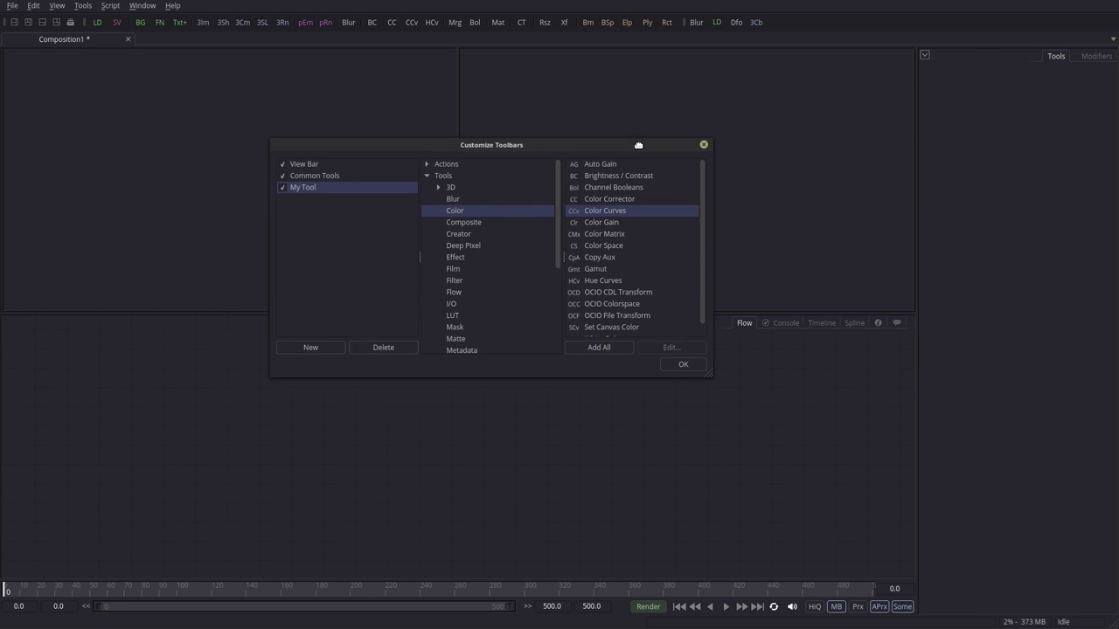
Close and reopen the toolbar customization, delete the My Tool toolbar, and accept the changes
left_click(683, 367)
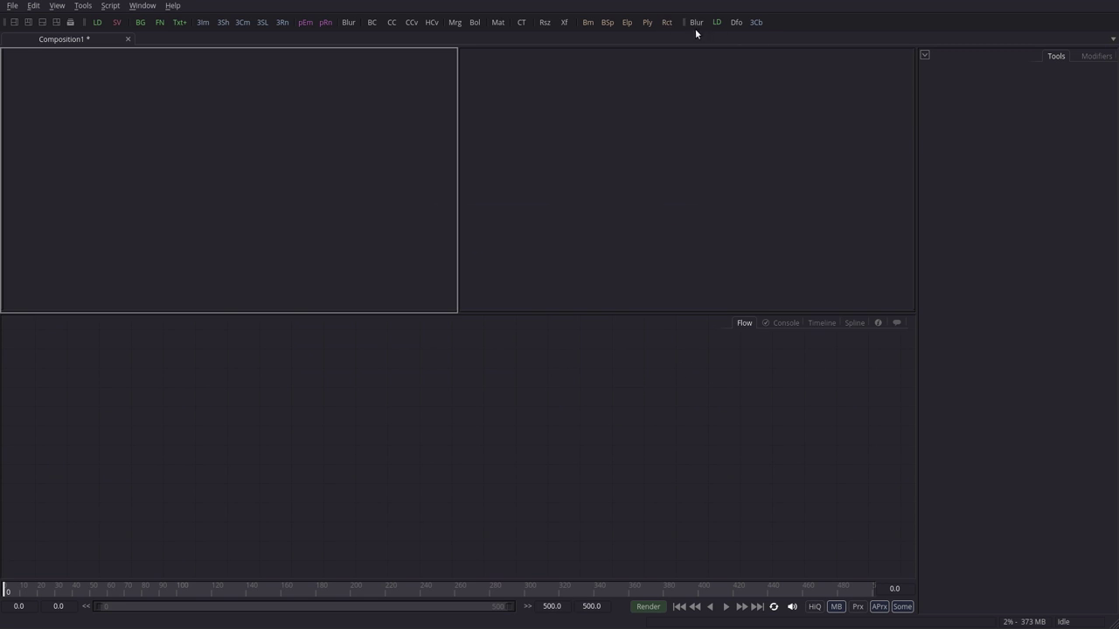
left_click(756, 23)
right_click(788, 23)
left_click_drag(609, 184, 628, 157)
left_click(379, 201)
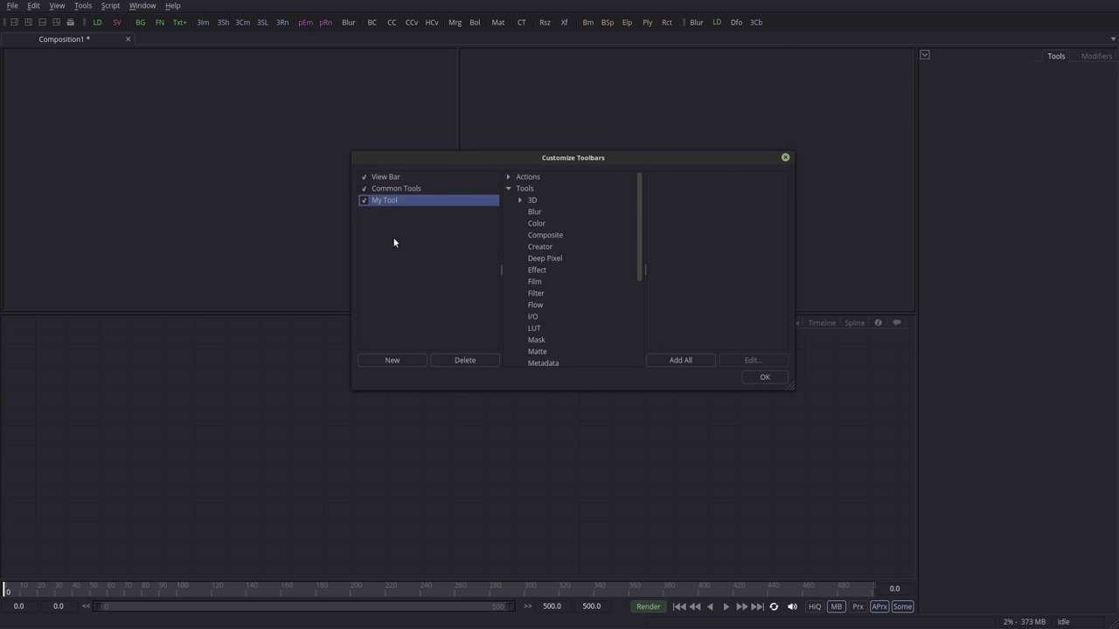
left_click(465, 361)
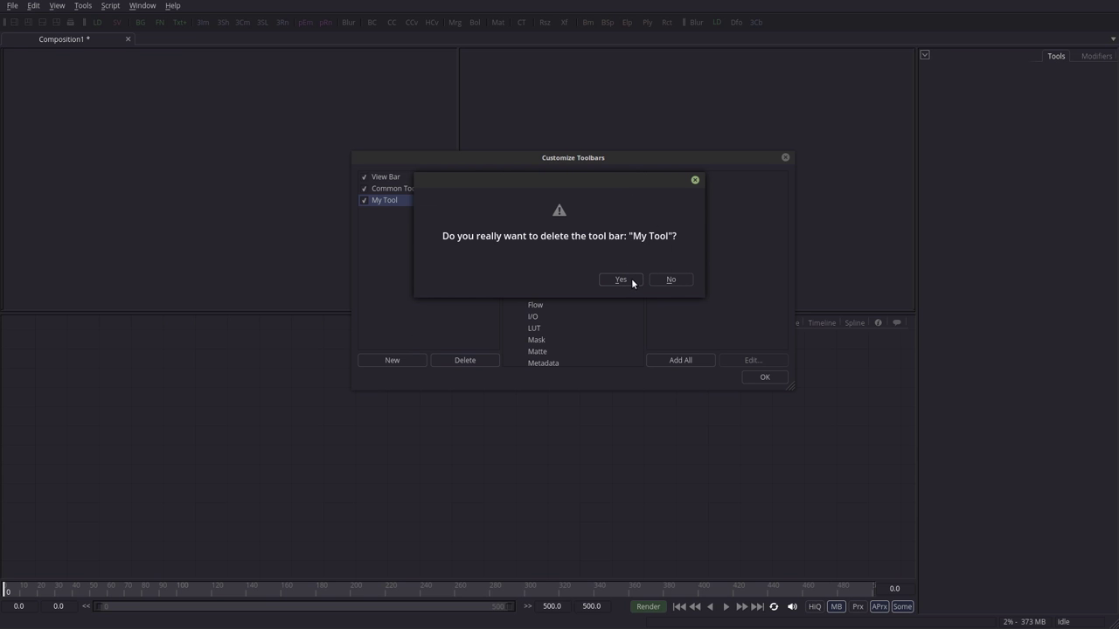
left_click(621, 280)
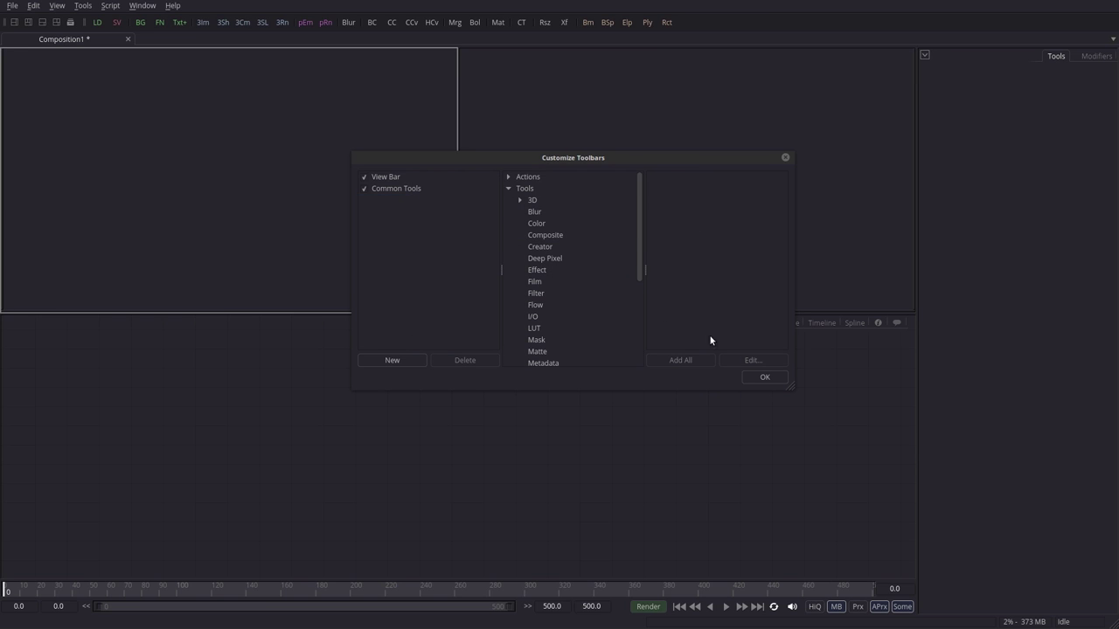
left_click(767, 377)
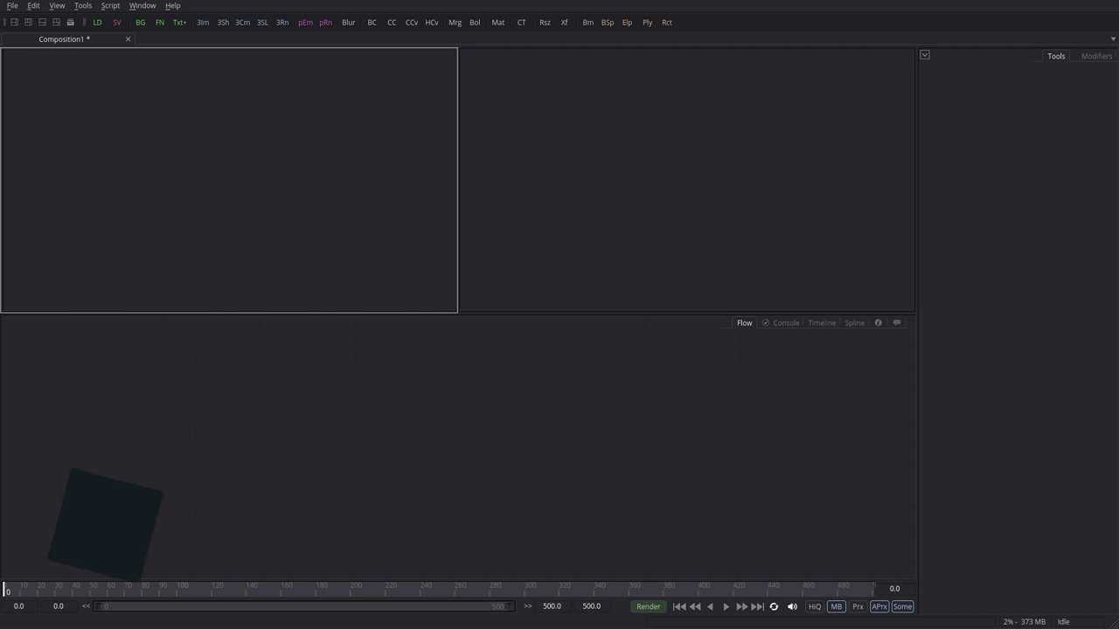
Open the Preferences, collapse the Composition1 settings, and compare them with the Global and Default Settings group
left_click(13, 6)
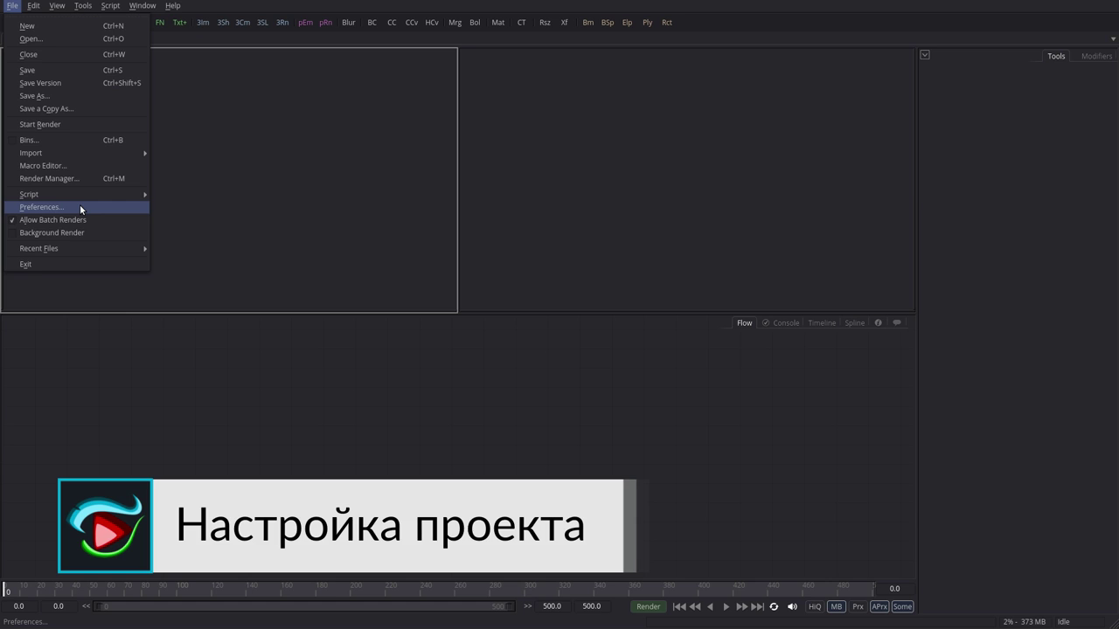
left_click(124, 208)
left_click_drag(576, 88, 462, 107)
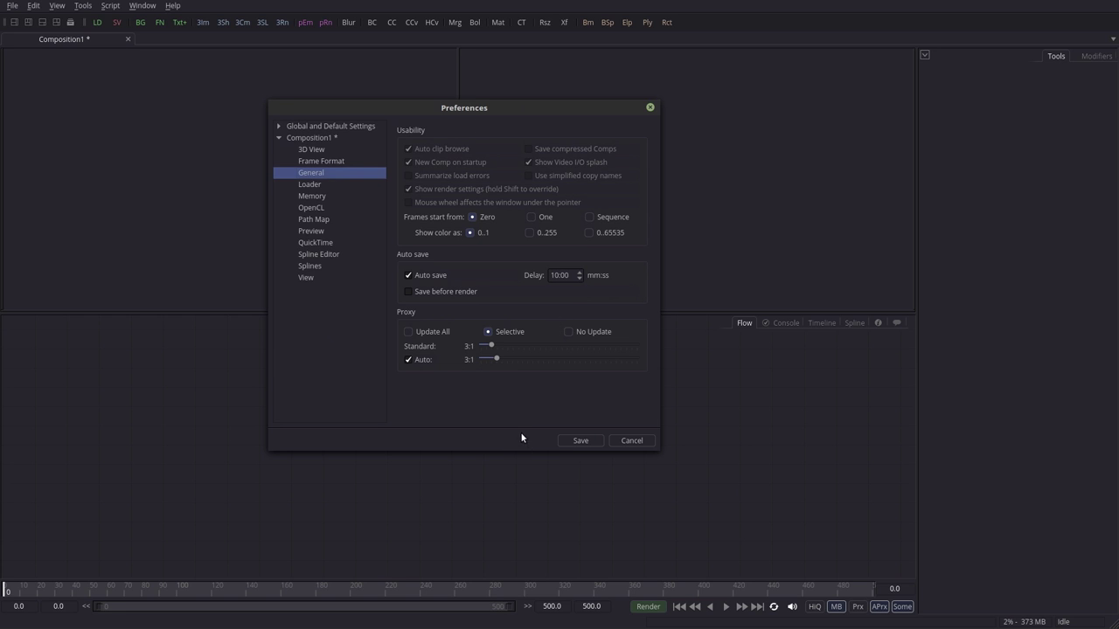
left_click_drag(428, 108, 434, 104)
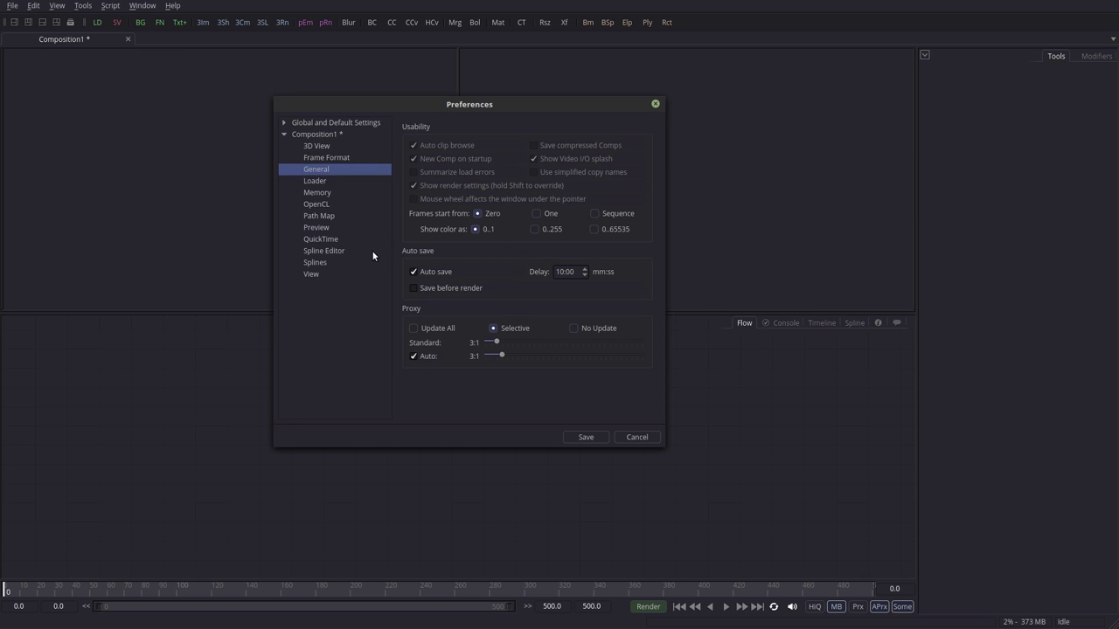
left_click(284, 133)
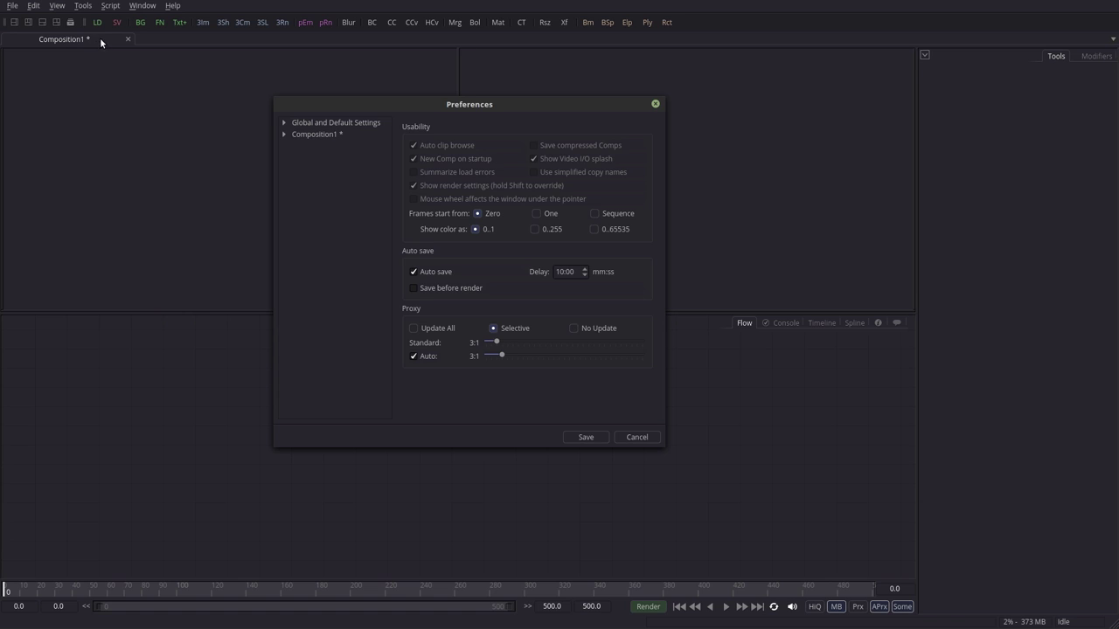
left_click(330, 123)
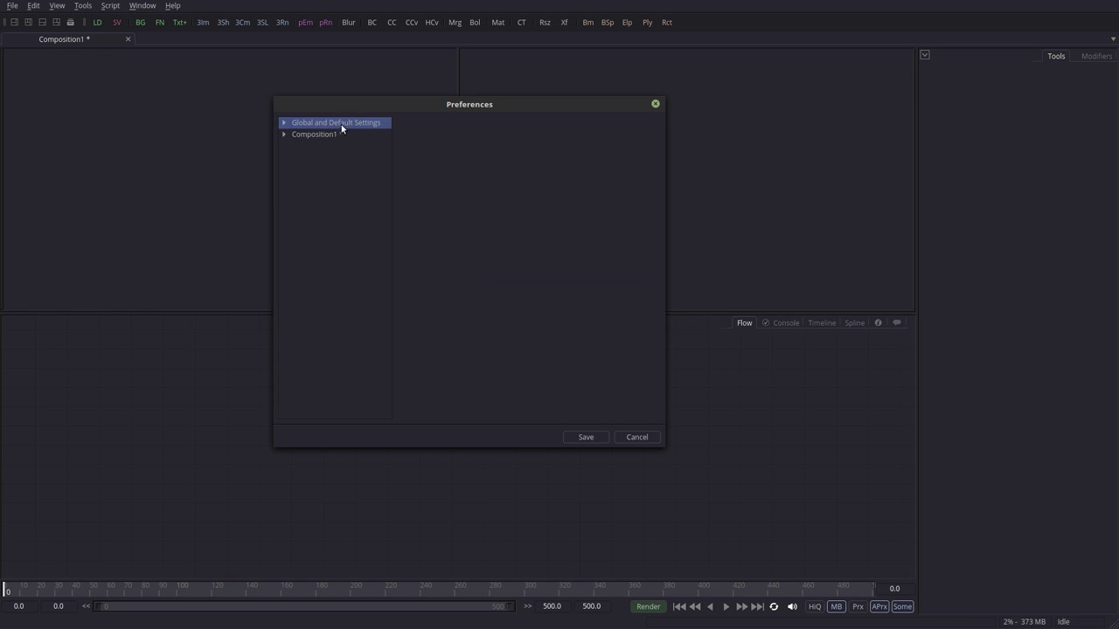
left_click(319, 134)
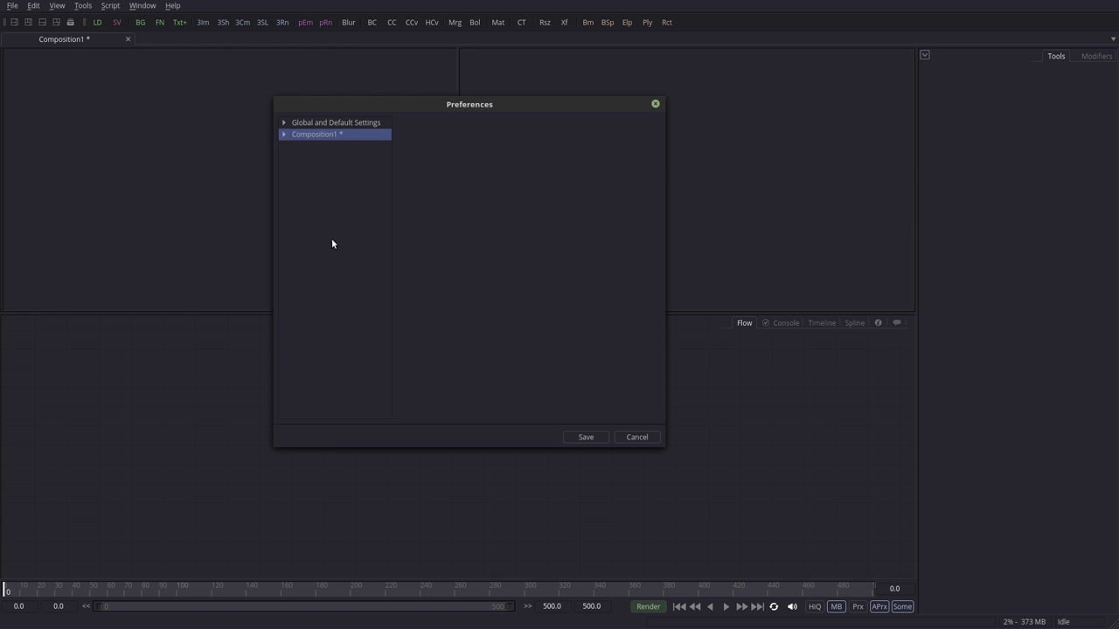
Expand Global and Default Settings and look through its whole list of categories
left_click(284, 123)
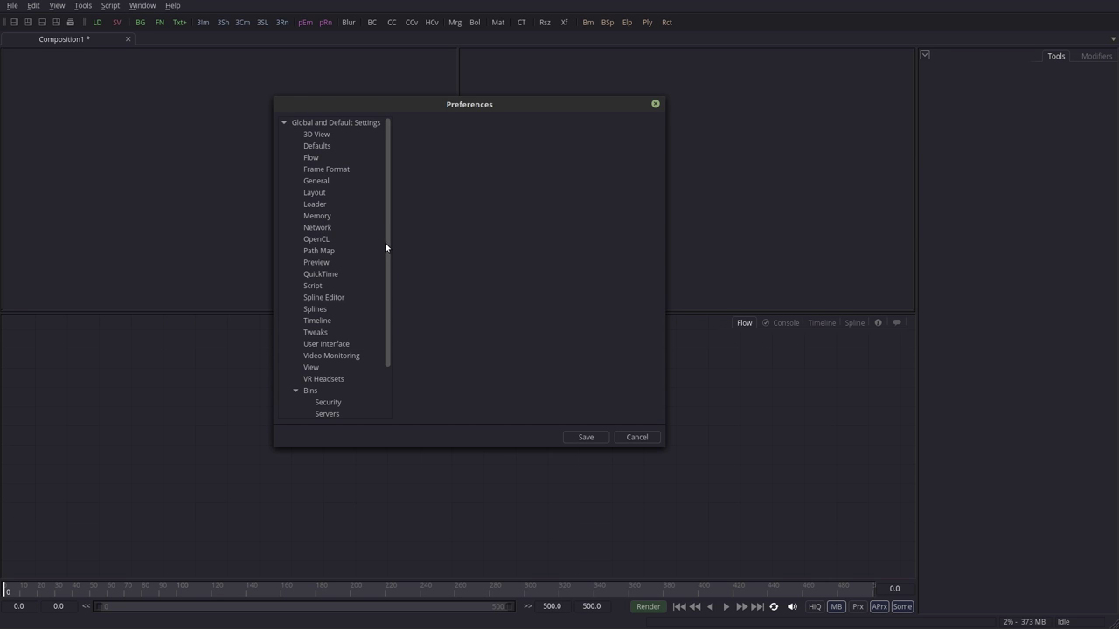
left_click_drag(387, 248, 387, 332)
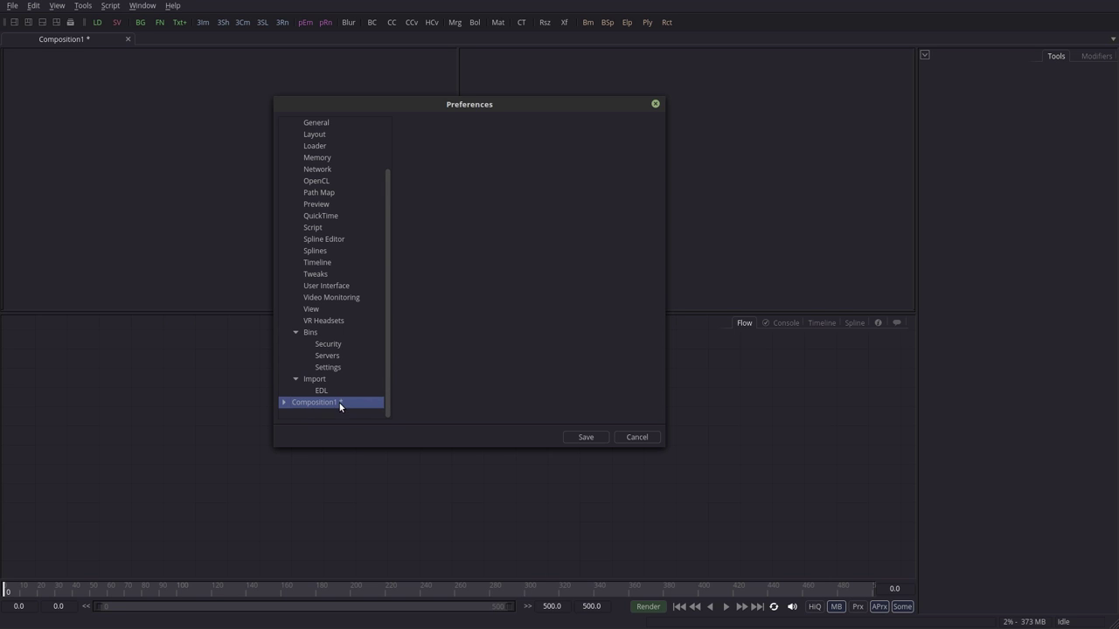
left_click_drag(386, 280, 388, 187)
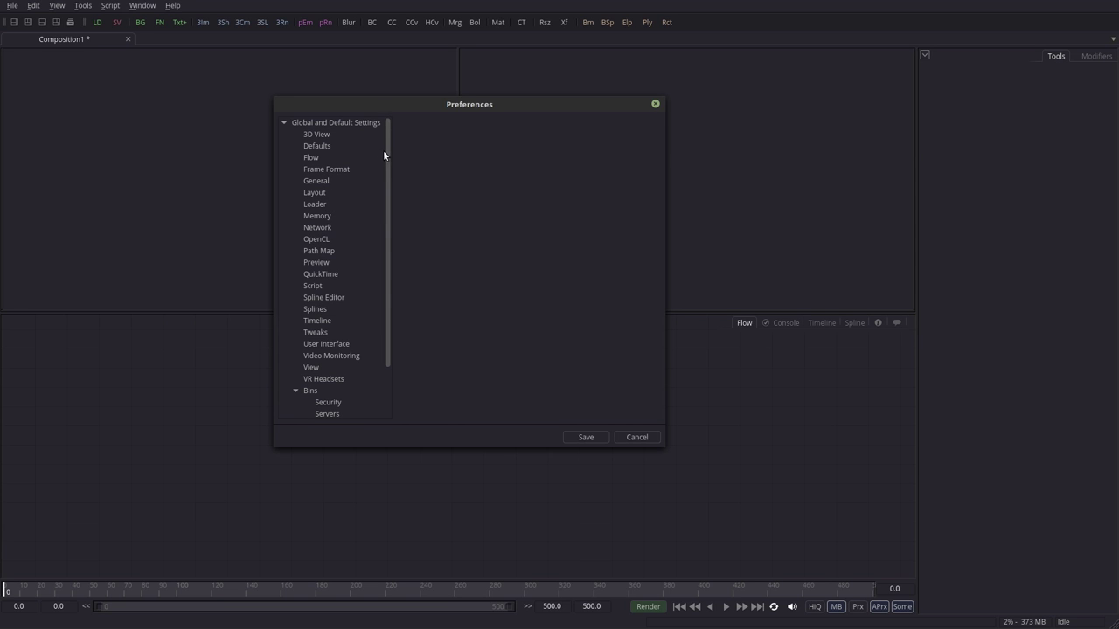
Browse the global settings pages one after another from 3D View to Memory
left_click(316, 135)
left_click(314, 149)
left_click(313, 157)
left_click(316, 169)
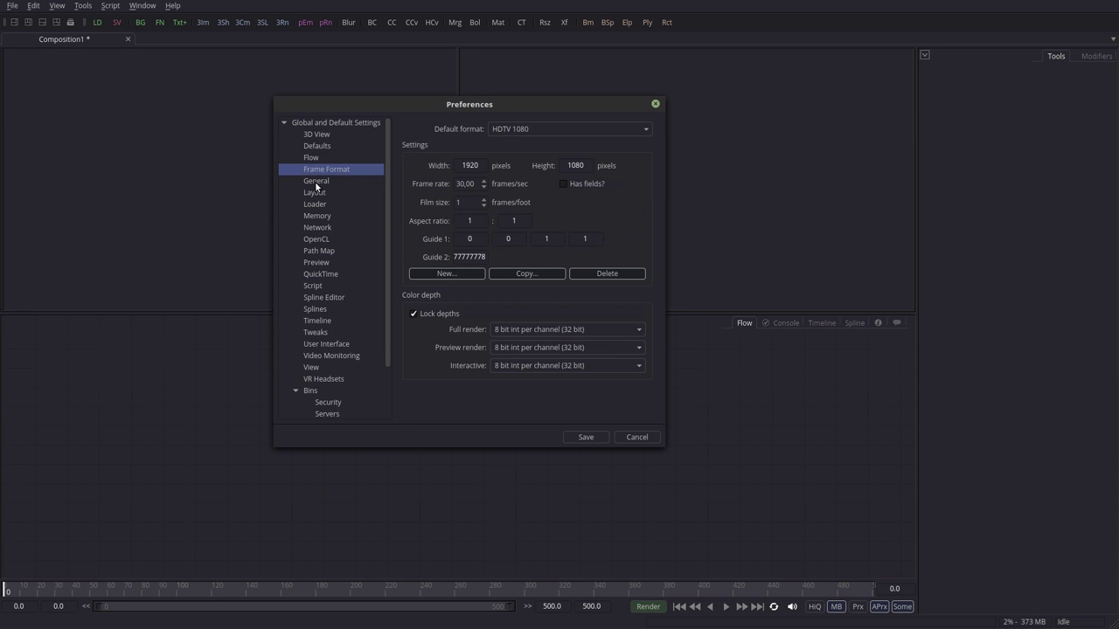
left_click(315, 181)
left_click(317, 193)
left_click(318, 205)
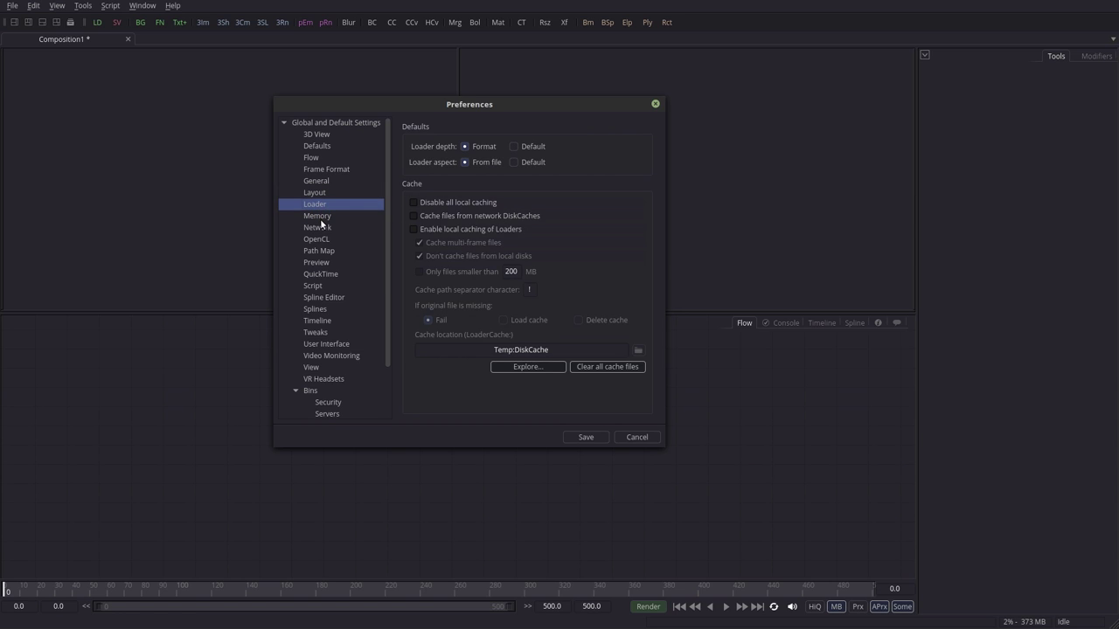
left_click(320, 218)
View the global Network settings, dismissing the feature notice, and look at the OpenCL and Path Map pages
left_click(320, 228)
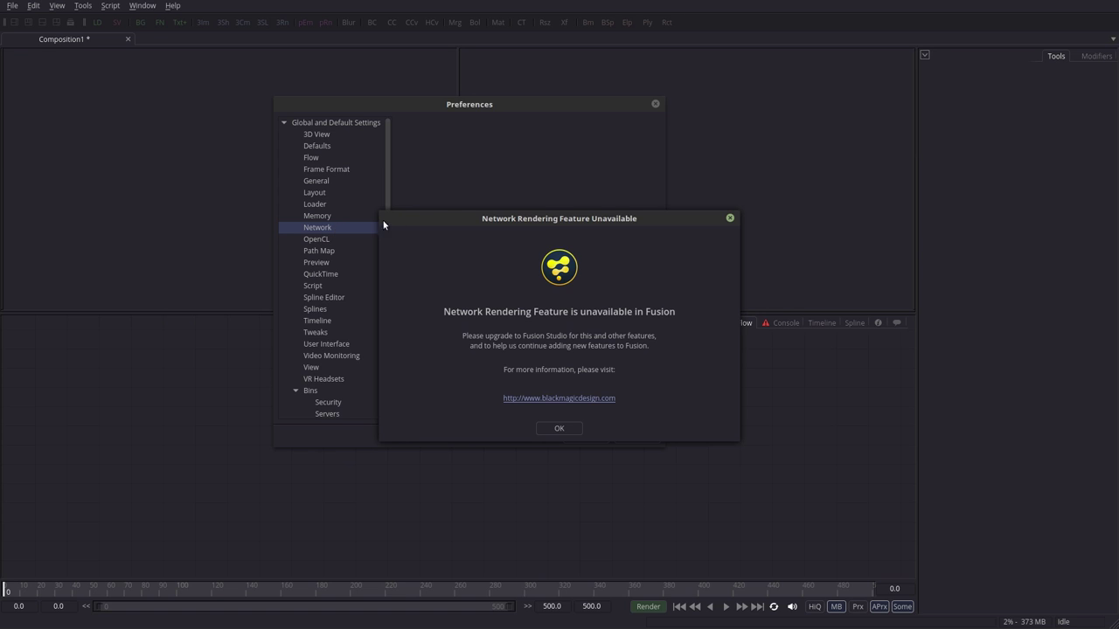
left_click_drag(547, 218, 575, 165)
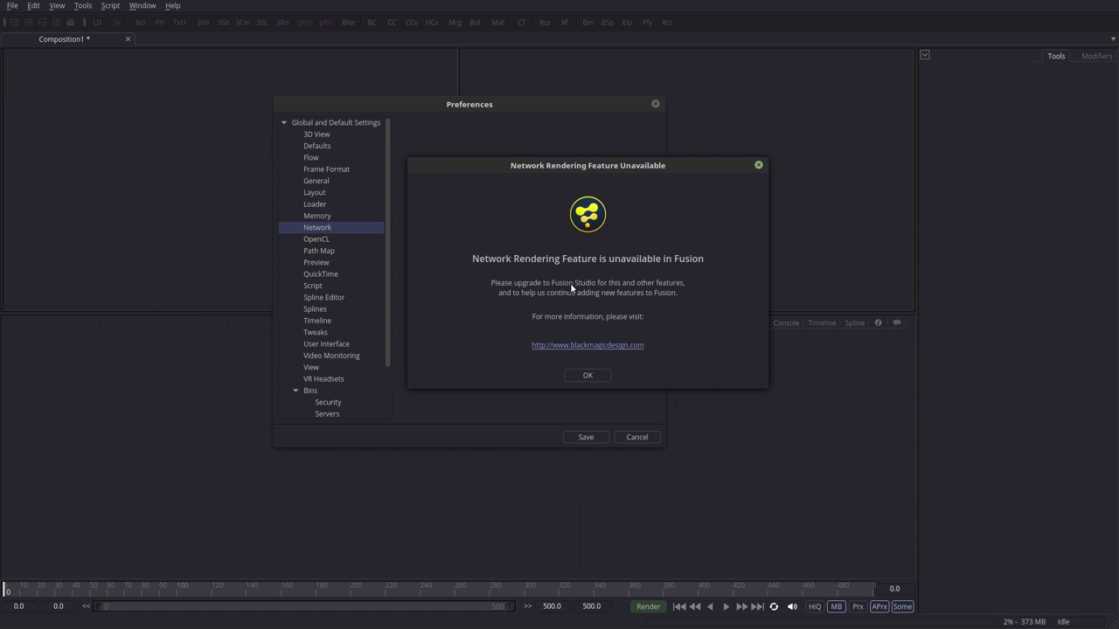
left_click(588, 375)
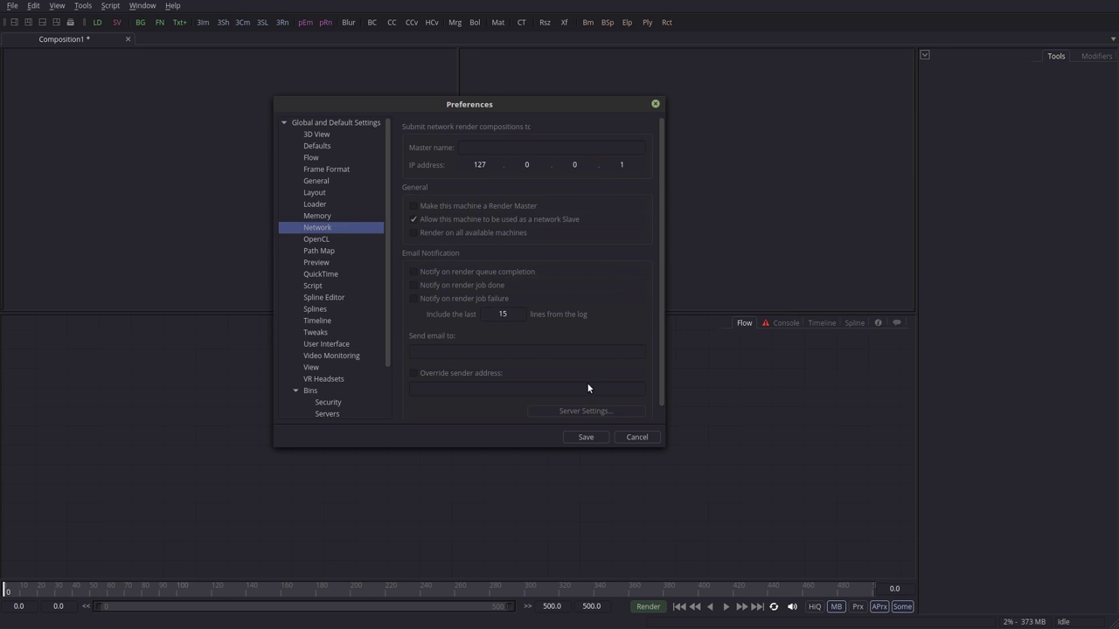
left_click(322, 242)
left_click(315, 251)
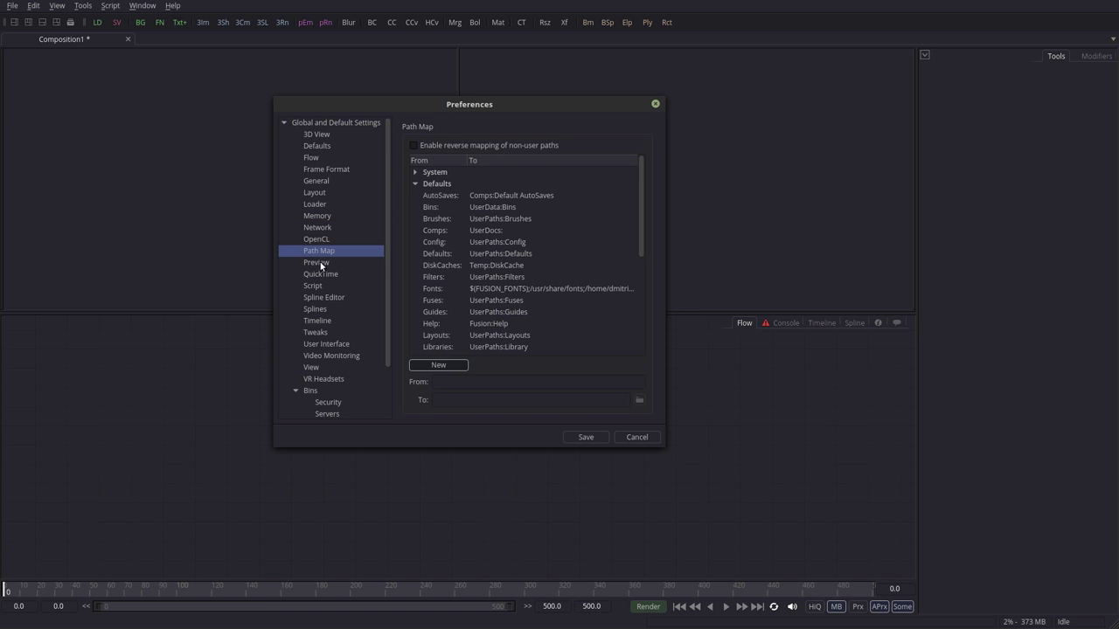
Examine the global 3D View settings, including the Near Plane and Far Plane values for perspective views
mouse_move(387, 150)
left_mouse_down()
mouse_move(388, 210)
mouse_move(386, 146)
left_mouse_up()
left_click(315, 135)
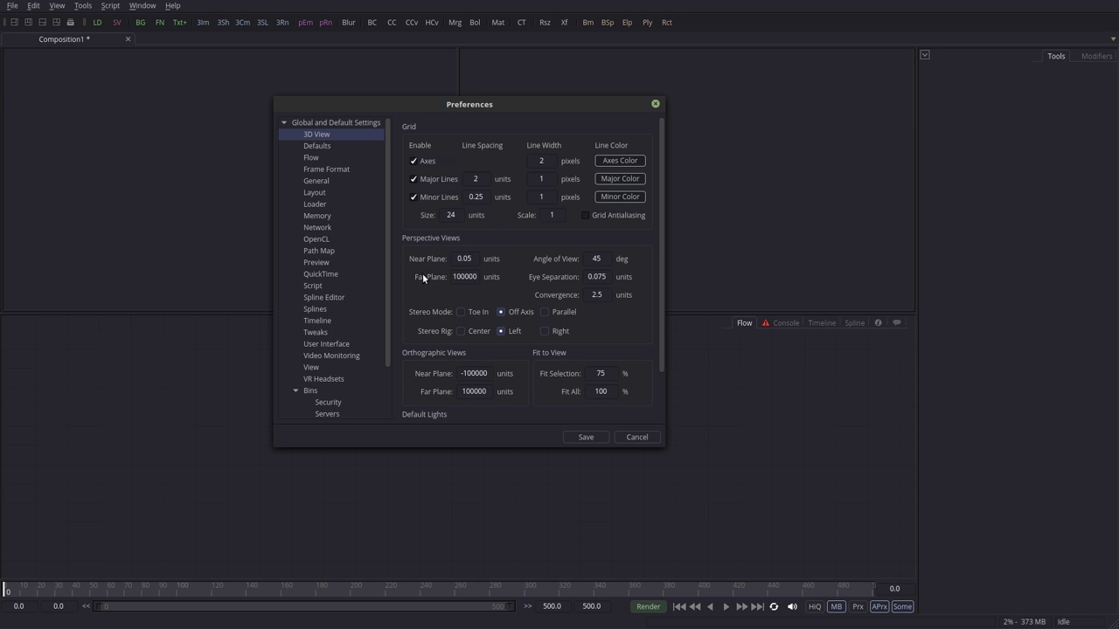
left_click(473, 258)
left_click(476, 278)
left_click(475, 258)
left_click(463, 258)
key("Tab")
mouse_move(659, 275)
left_mouse_down()
mouse_move(661, 333)
mouse_move(659, 270)
left_mouse_up()
Examine the global Defaults settings, including the global range's Start and End values and the Show time code option
left_click(316, 147)
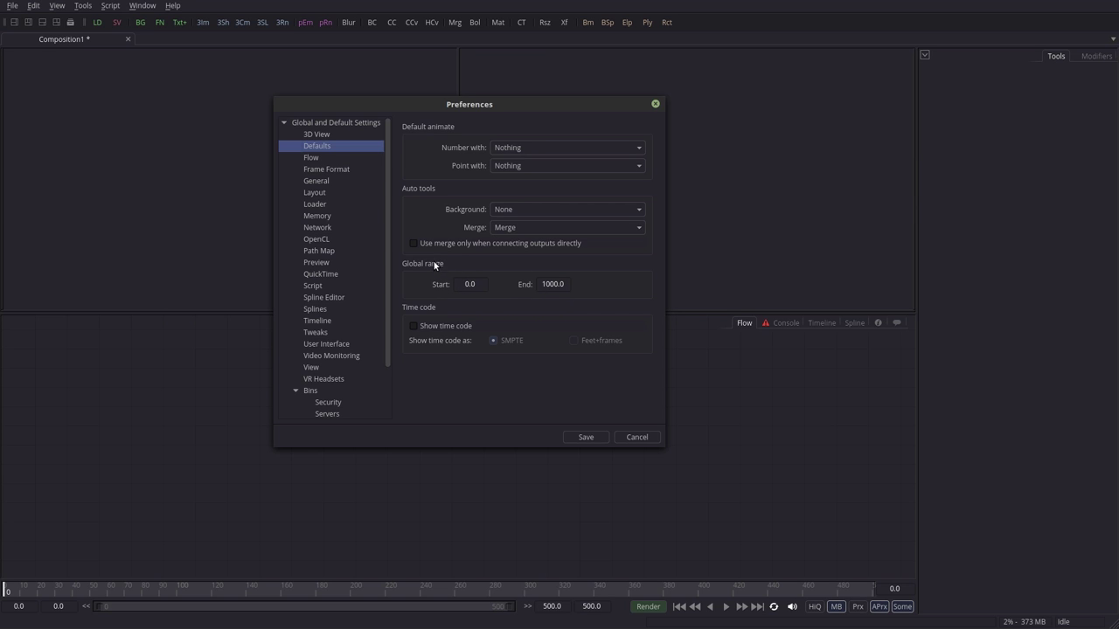
double_click(545, 284)
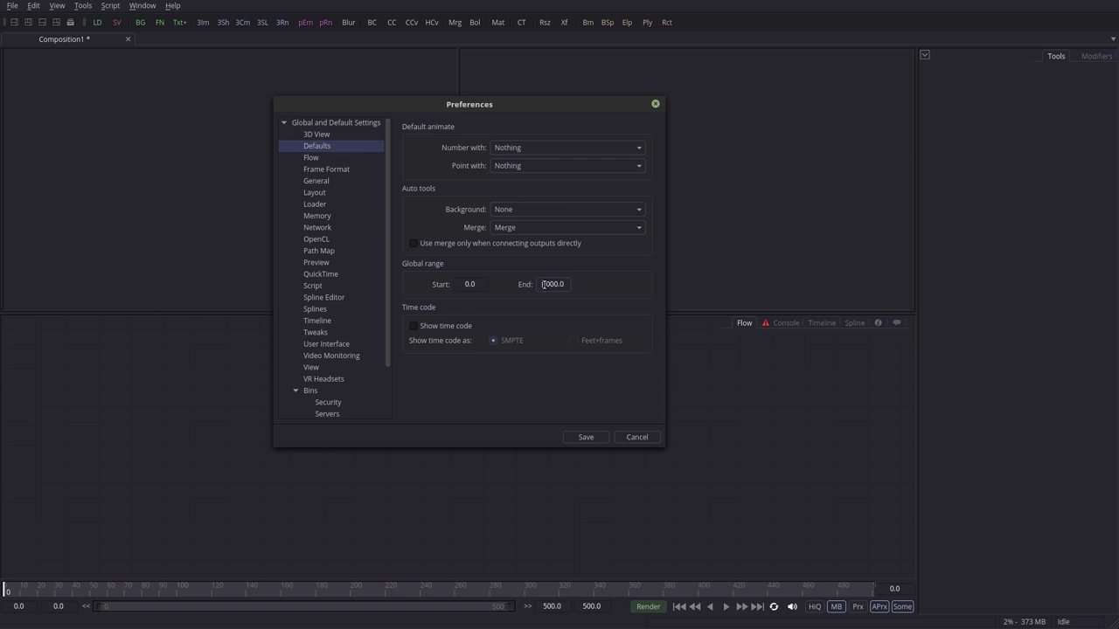
double_click(477, 285)
key("Tab")
left_click(413, 327)
left_click(425, 327)
Review the global Flow settings and compare them with the options offered in the Flow area itself
left_click(312, 159)
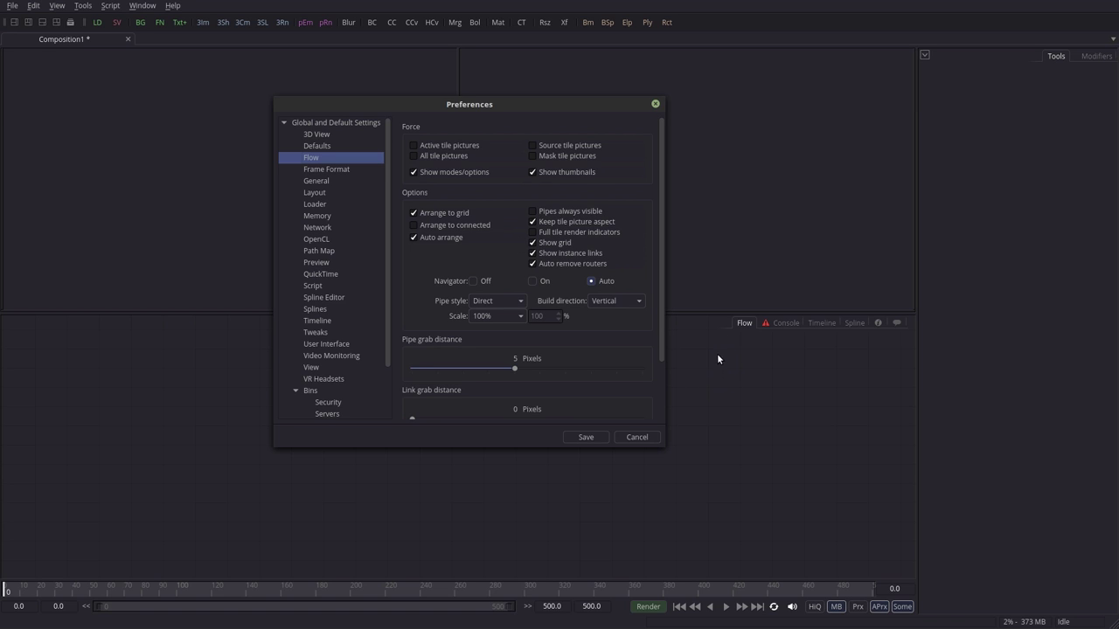
right_click(736, 401)
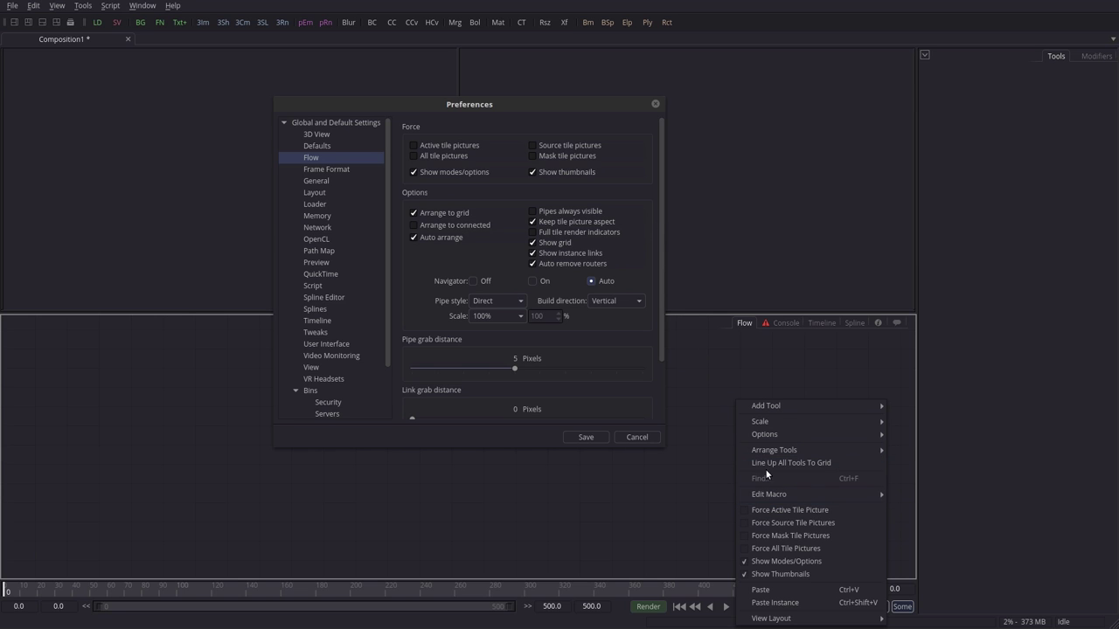
mouse_move(661, 197)
left_mouse_down()
mouse_move(662, 251)
mouse_move(655, 188)
left_mouse_up()
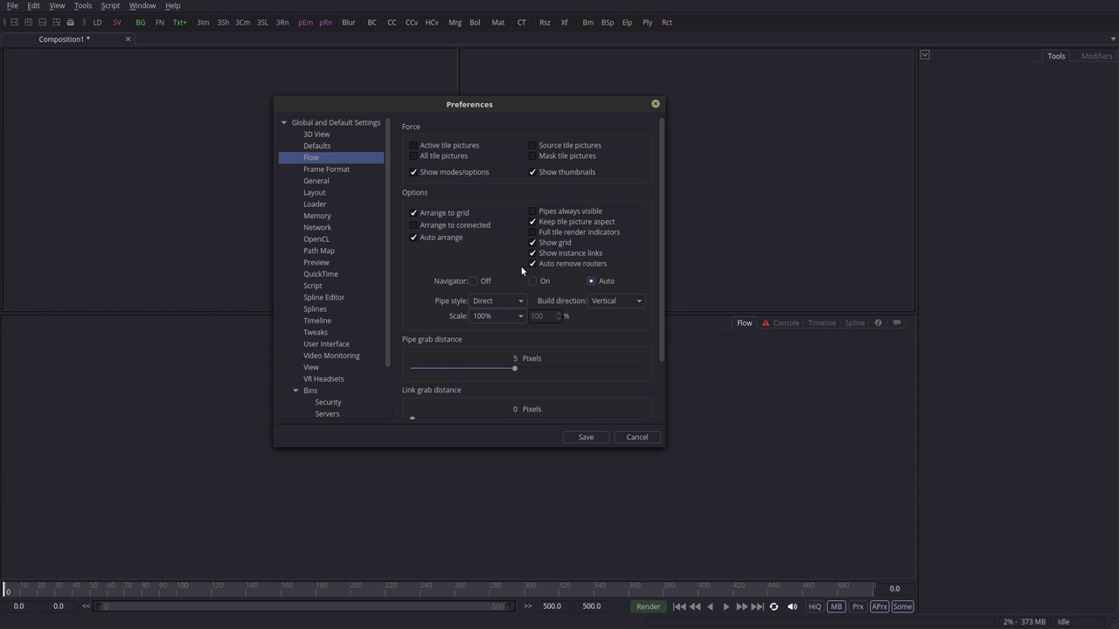
Set the default format to HD 720 in the global Frame Format settings
left_click(337, 168)
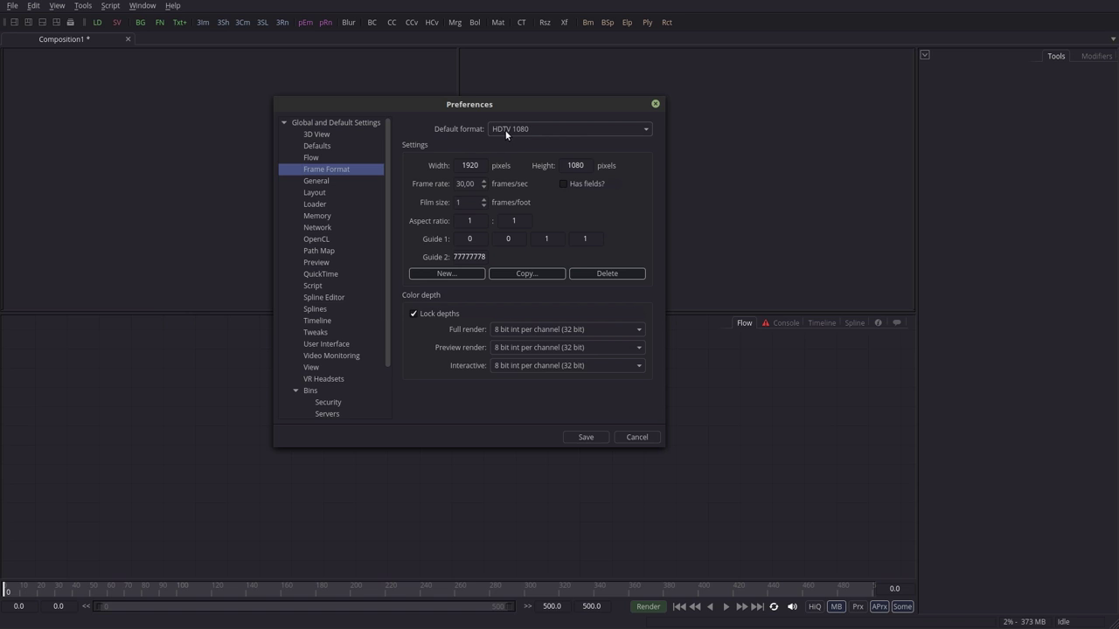
left_click(647, 131)
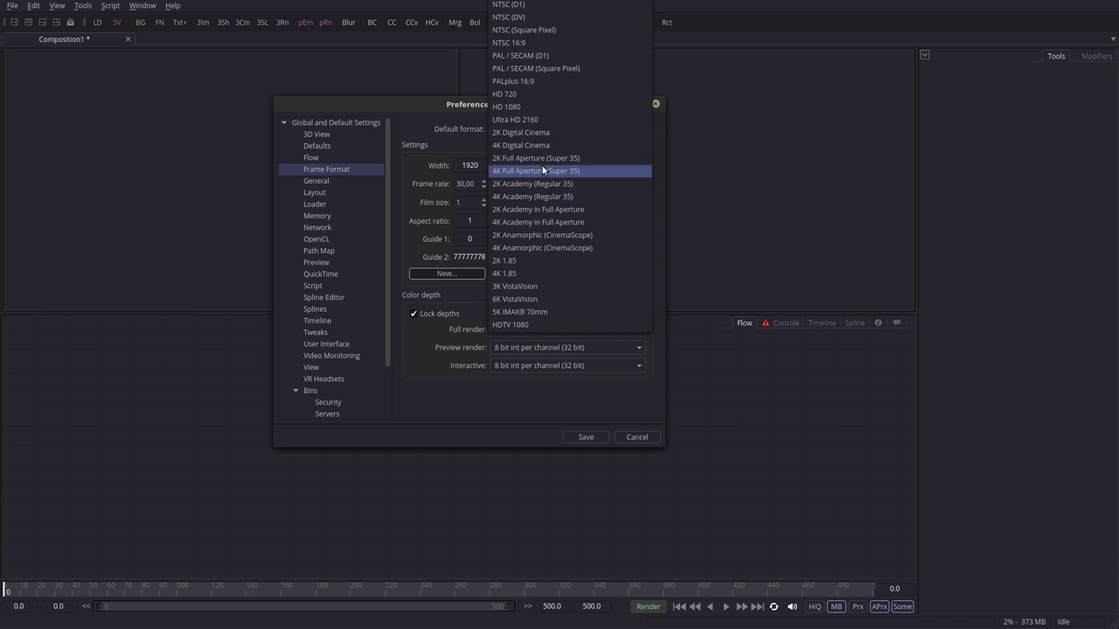
left_click(522, 93)
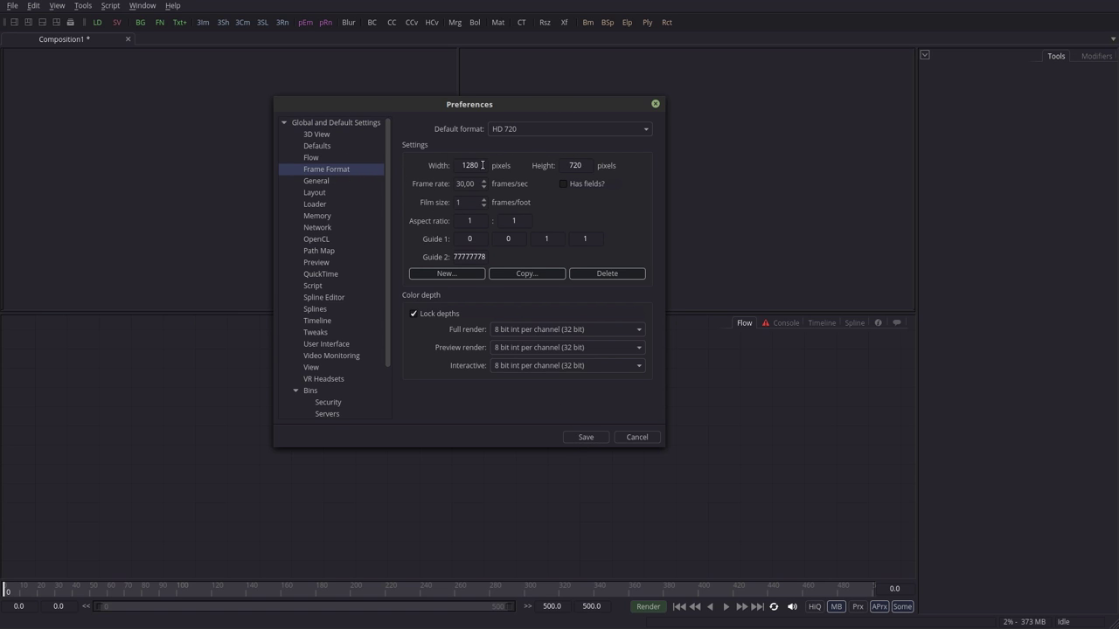
left_click_drag(388, 280, 303, 428)
left_click_drag(385, 345, 393, 274)
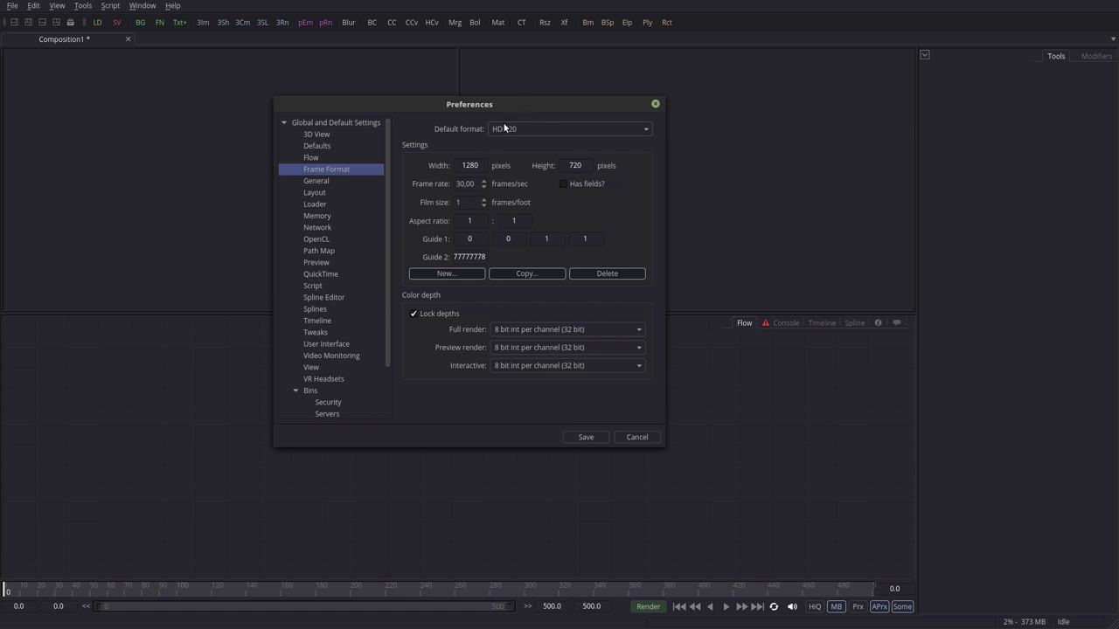
Look over the width and height fields and set the default frame format to HD 1080
left_click(540, 129)
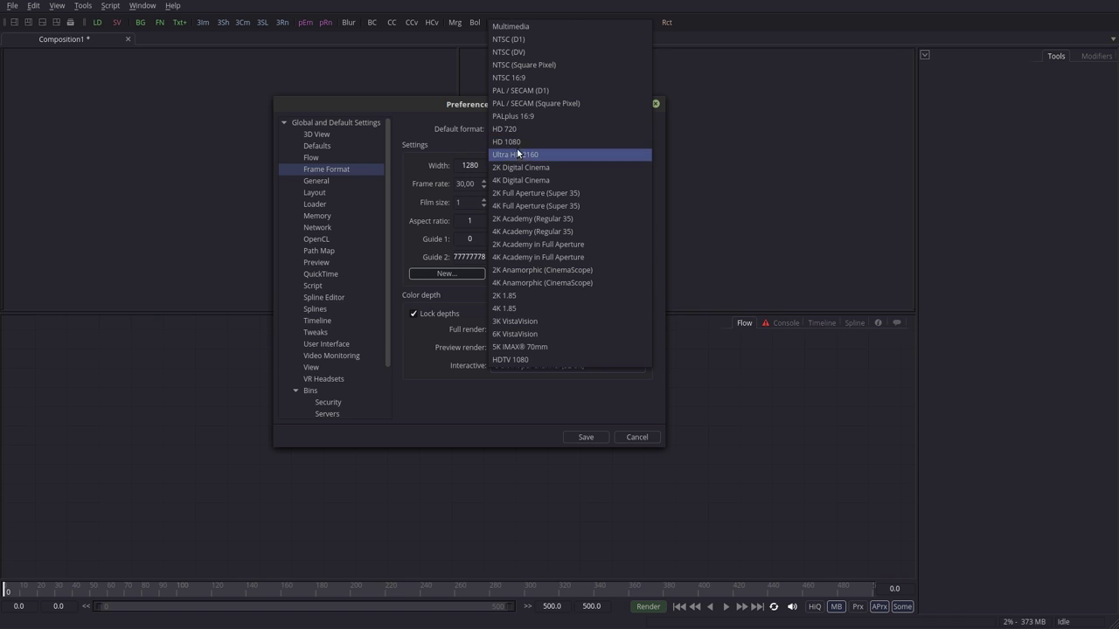
left_click(471, 137)
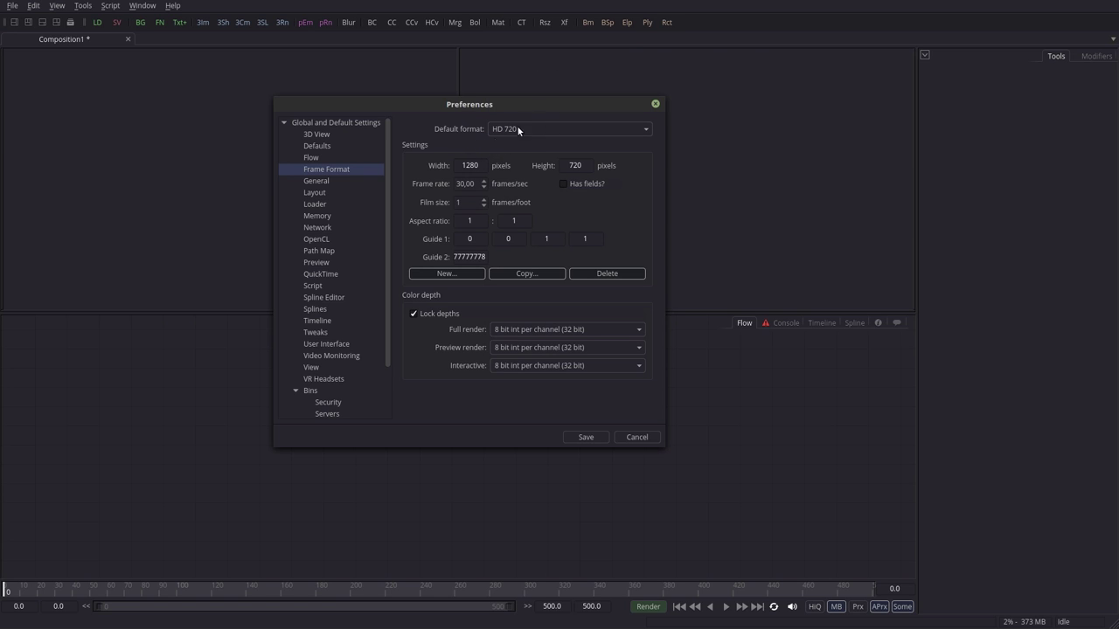
double_click(488, 165)
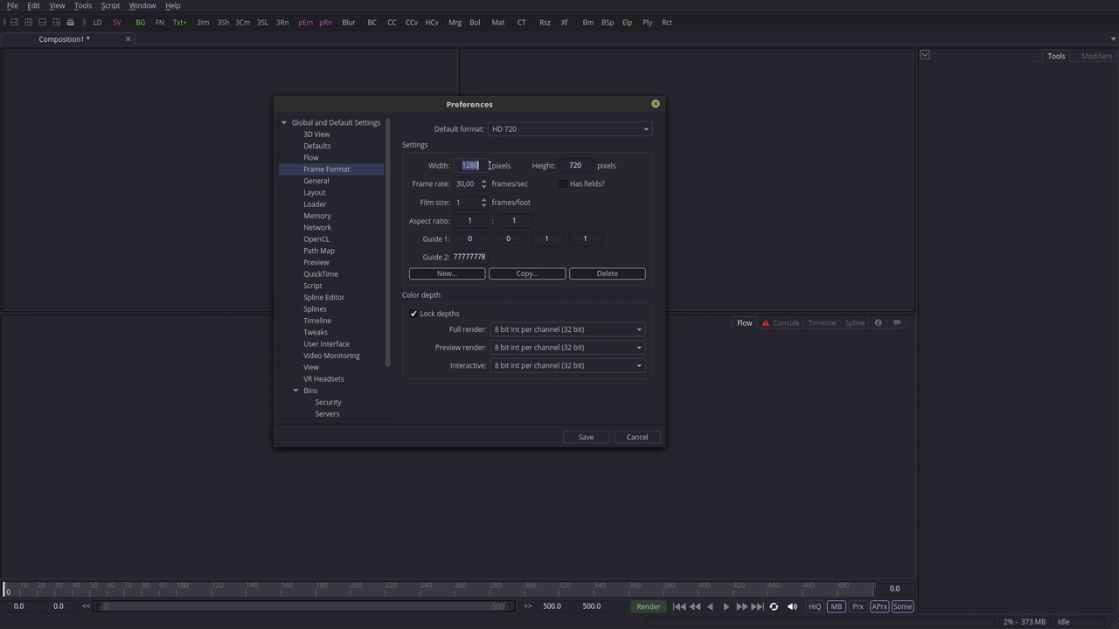
double_click(575, 165)
left_click(586, 129)
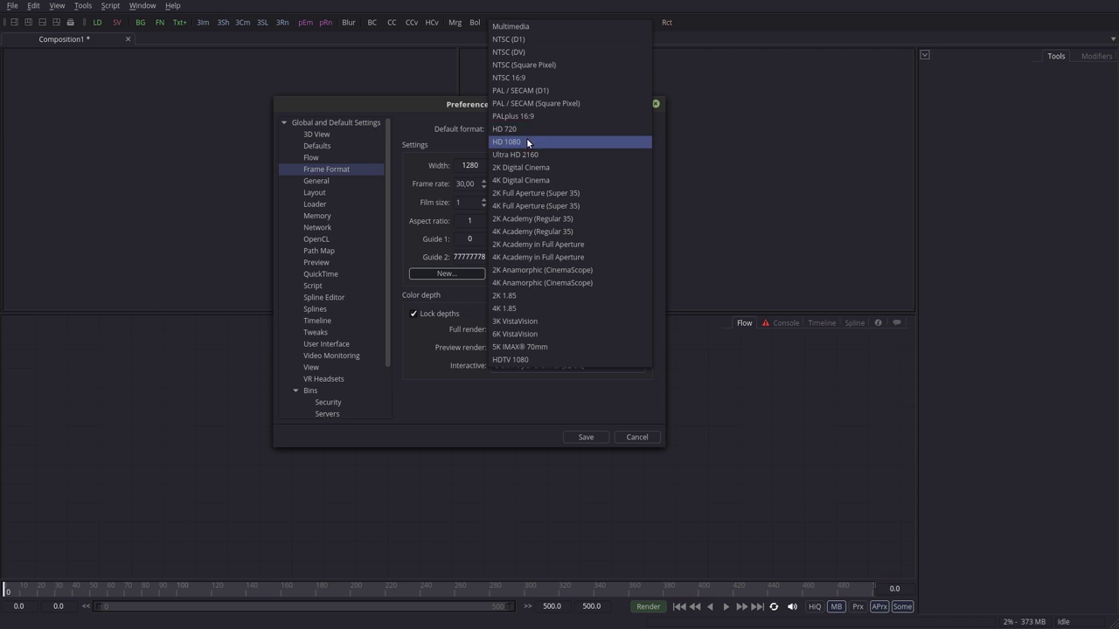
left_click(577, 141)
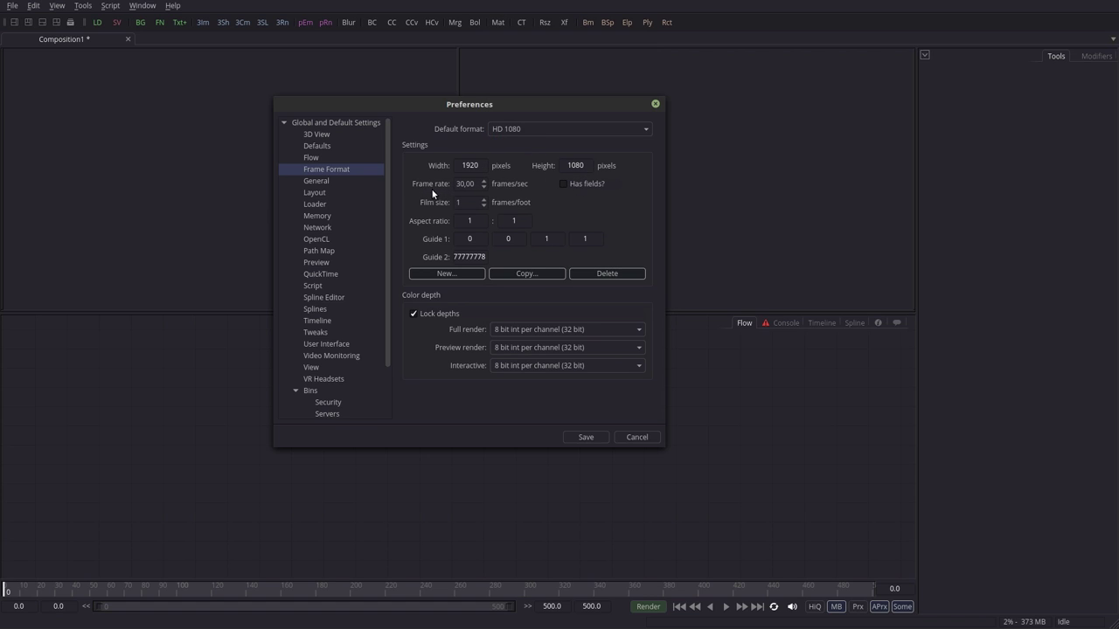
Examine the frame rate and aspect ratio fields, the naming prompt for a new image format, and the list of default formats
double_click(477, 184)
left_click(472, 224)
left_click(459, 273)
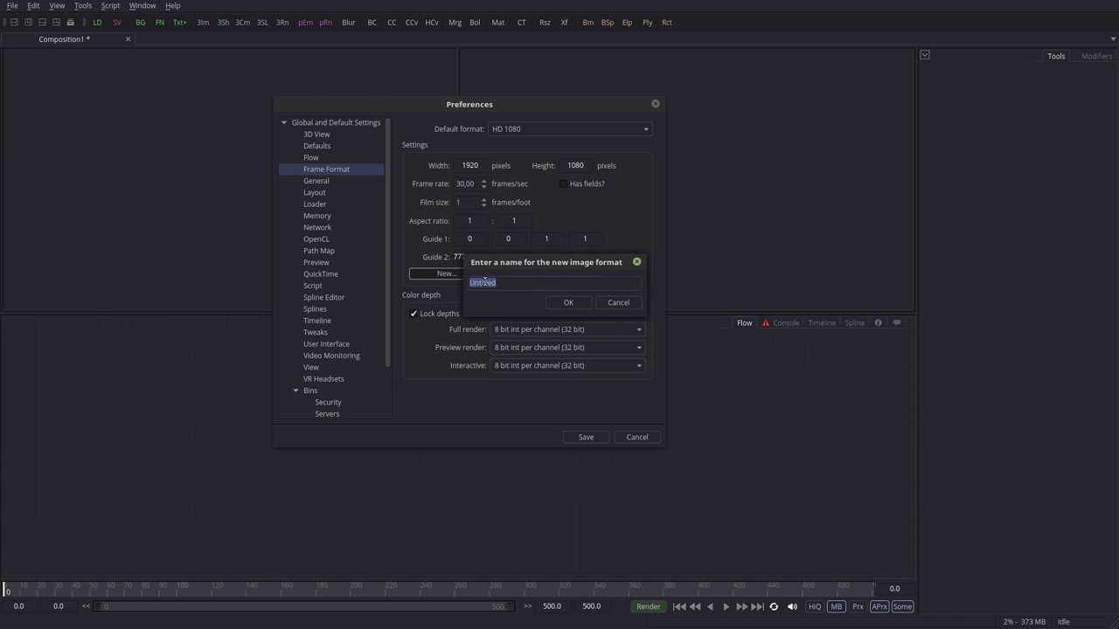
left_click(618, 303)
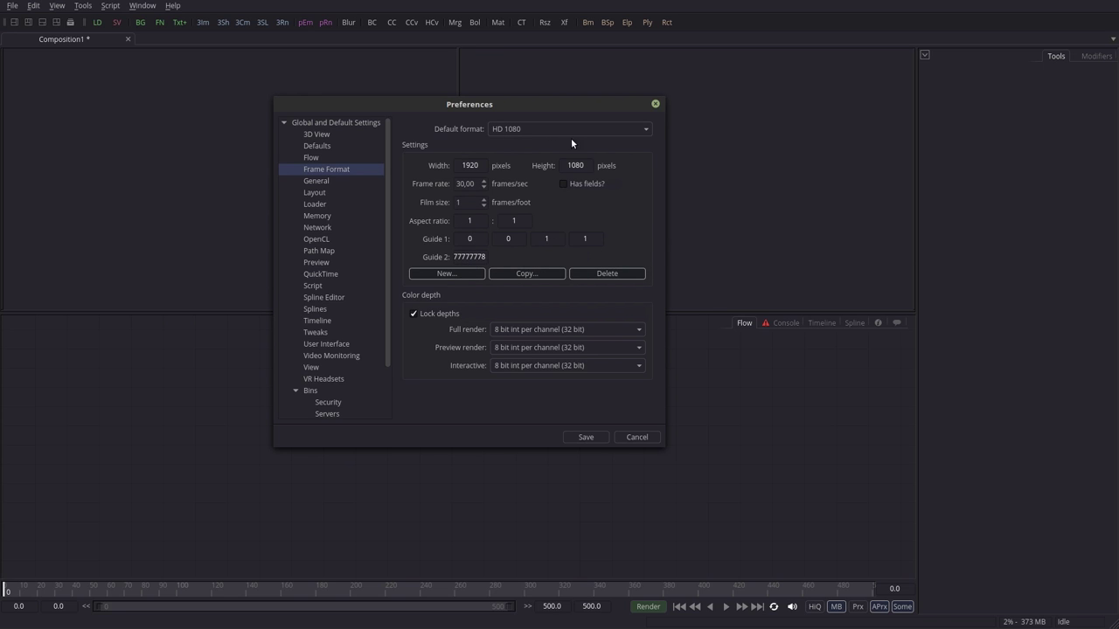
left_click(647, 129)
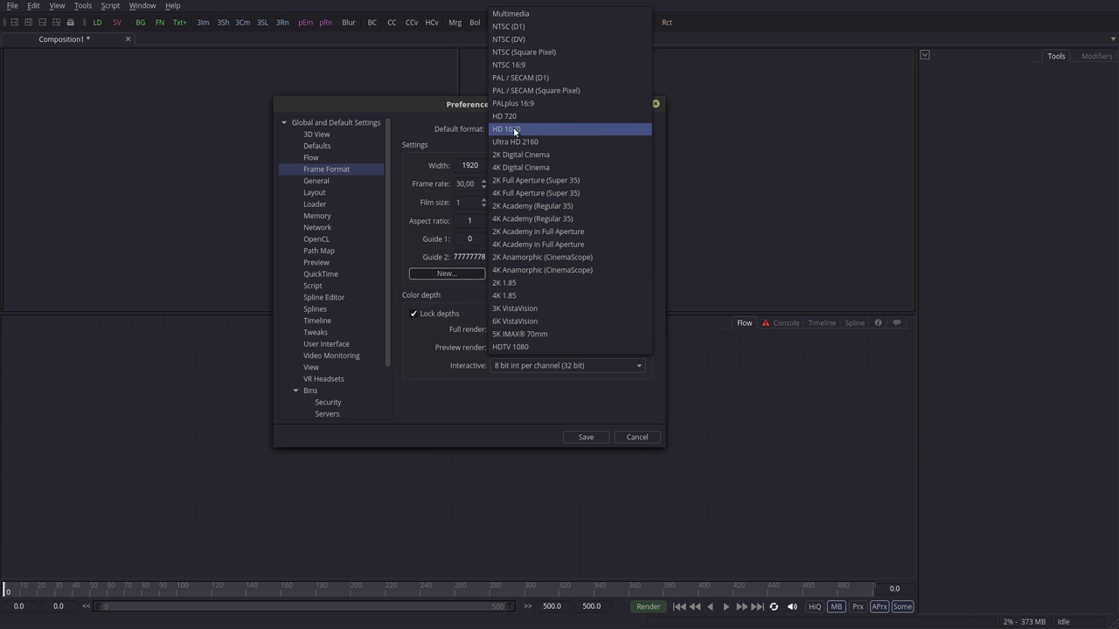
left_click(408, 133)
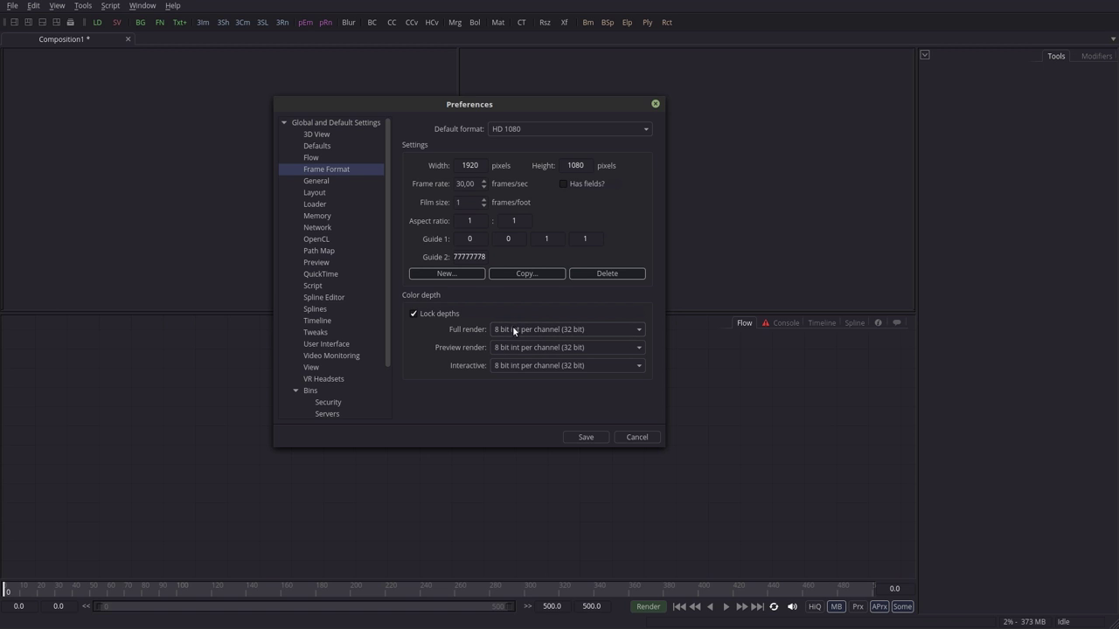
Try 16 bit float per channel (64 bit) as the locked color depth, and restore 8 bit int per channel (32 bit)
left_click(552, 330)
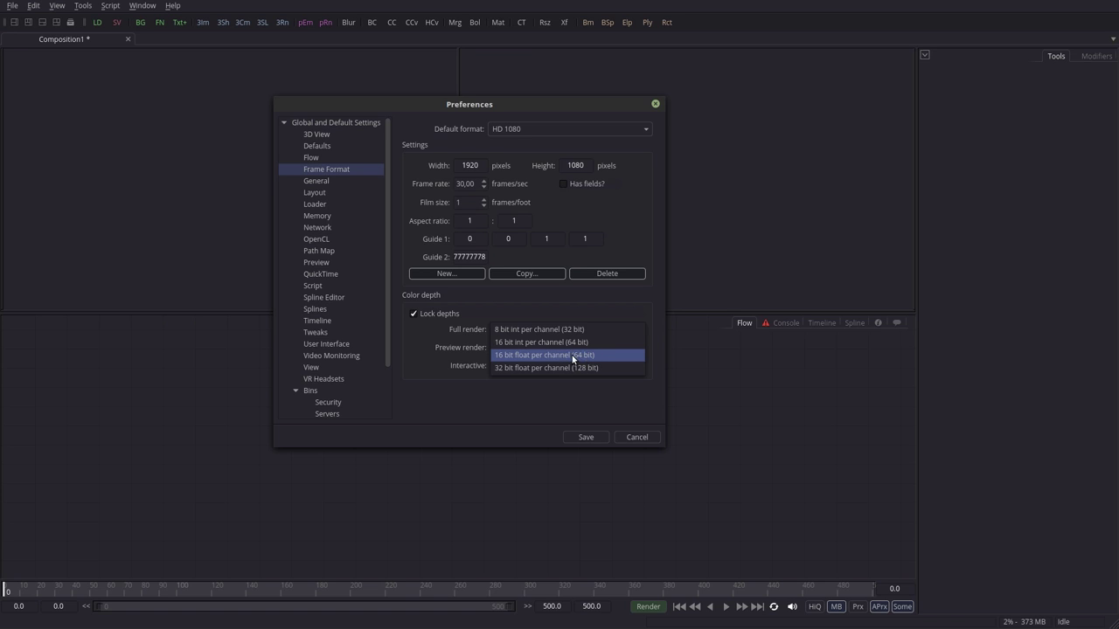
left_click(586, 322)
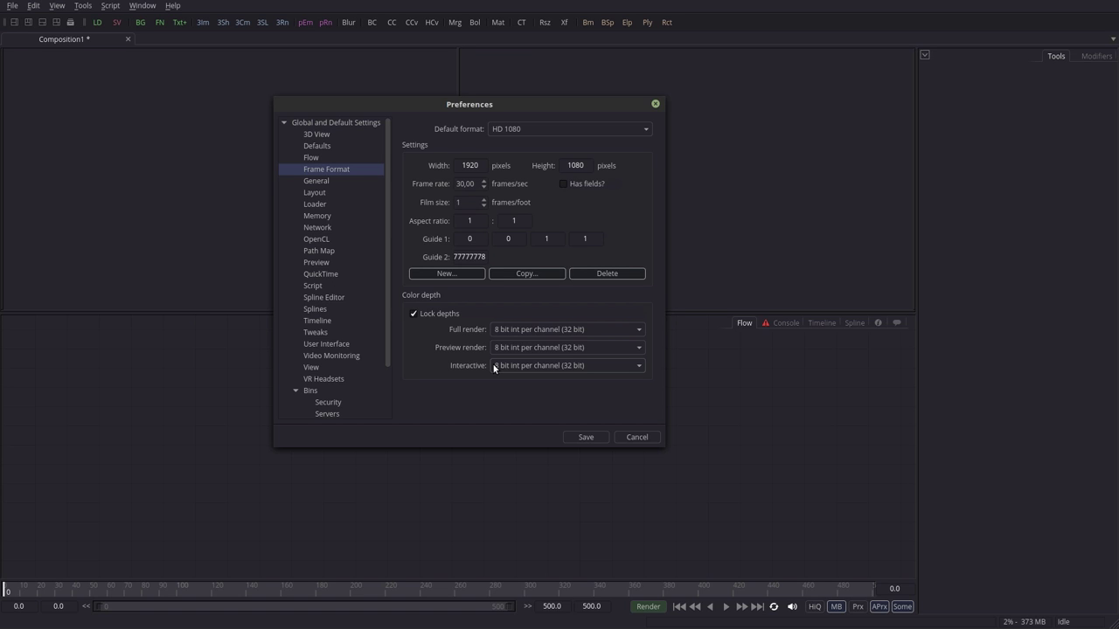
left_click(502, 330)
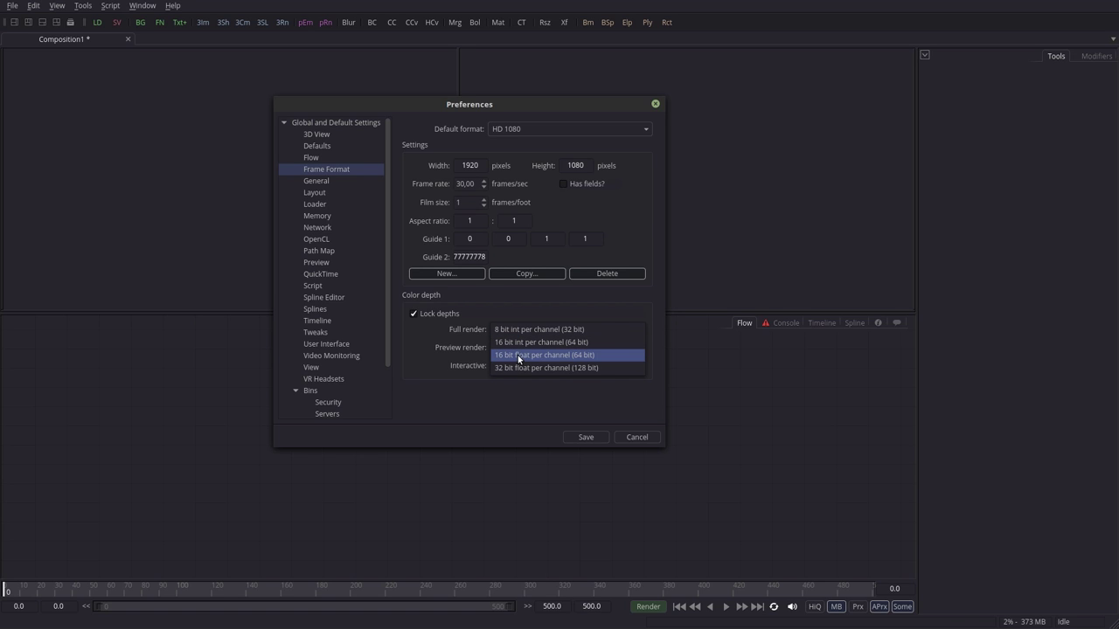
left_click(522, 356)
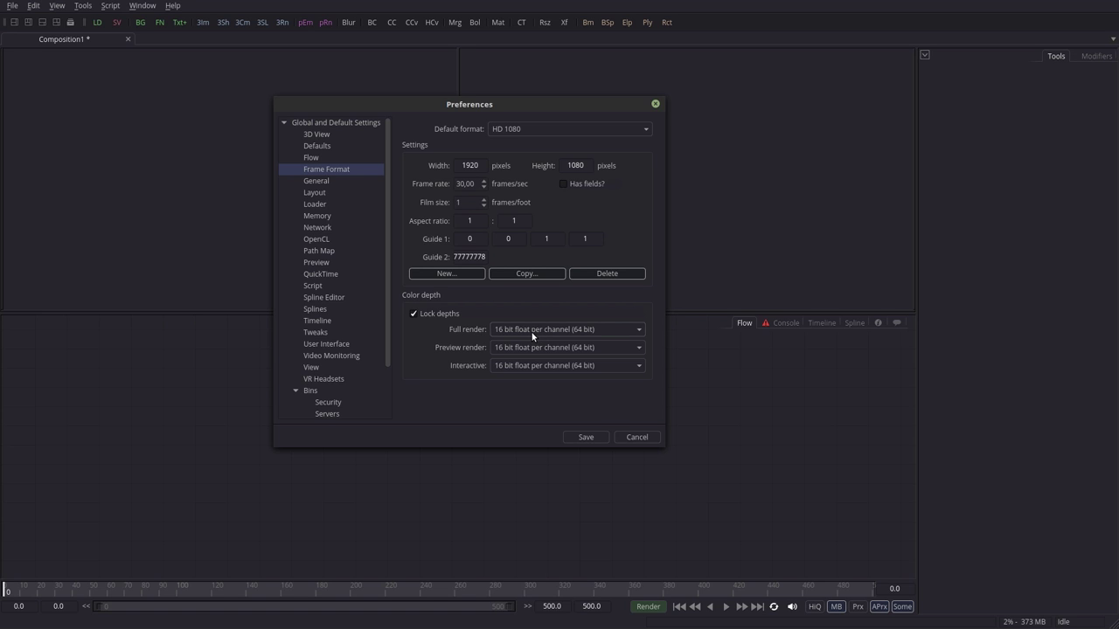
left_click(530, 332)
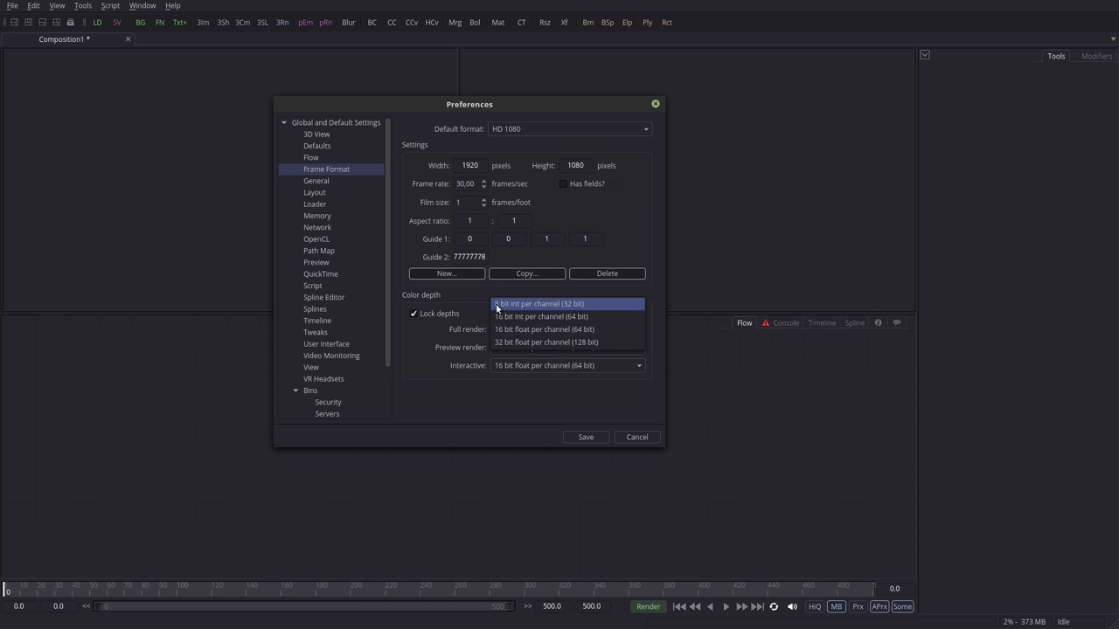
left_click(519, 304)
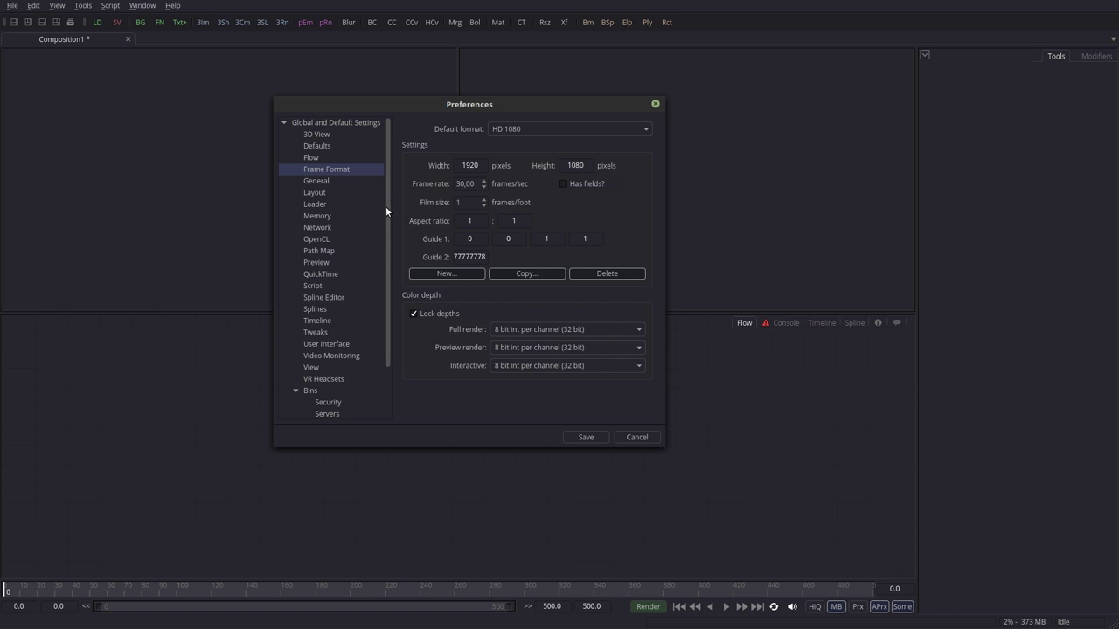
Review the global General, Memory and OpenCL settings, including the graphics device details in the OpenCL status
left_click(318, 181)
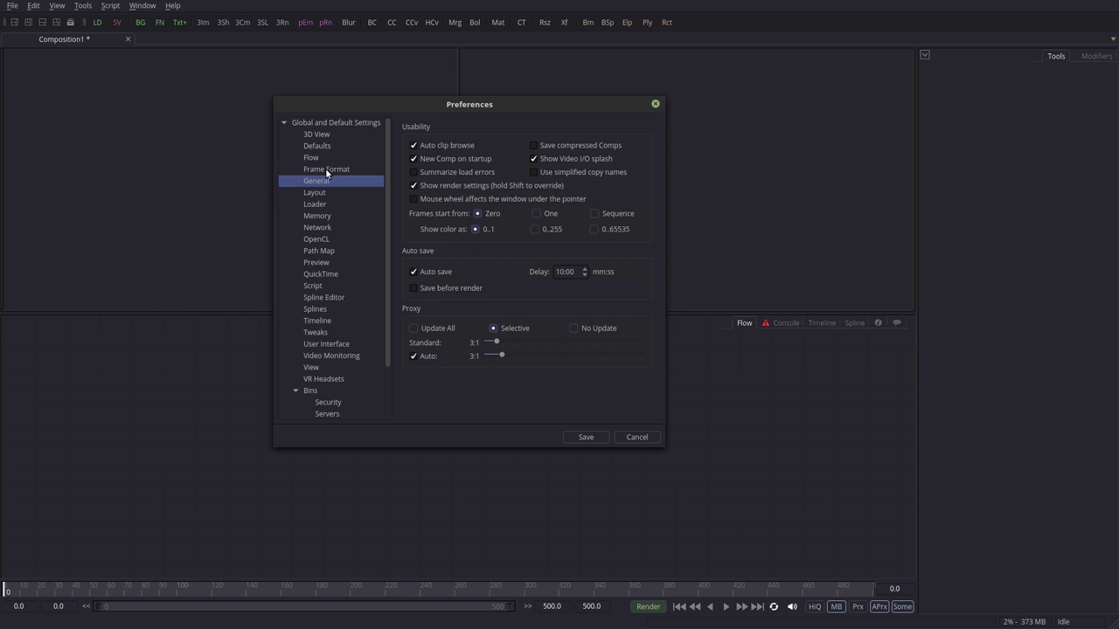
left_click(315, 219)
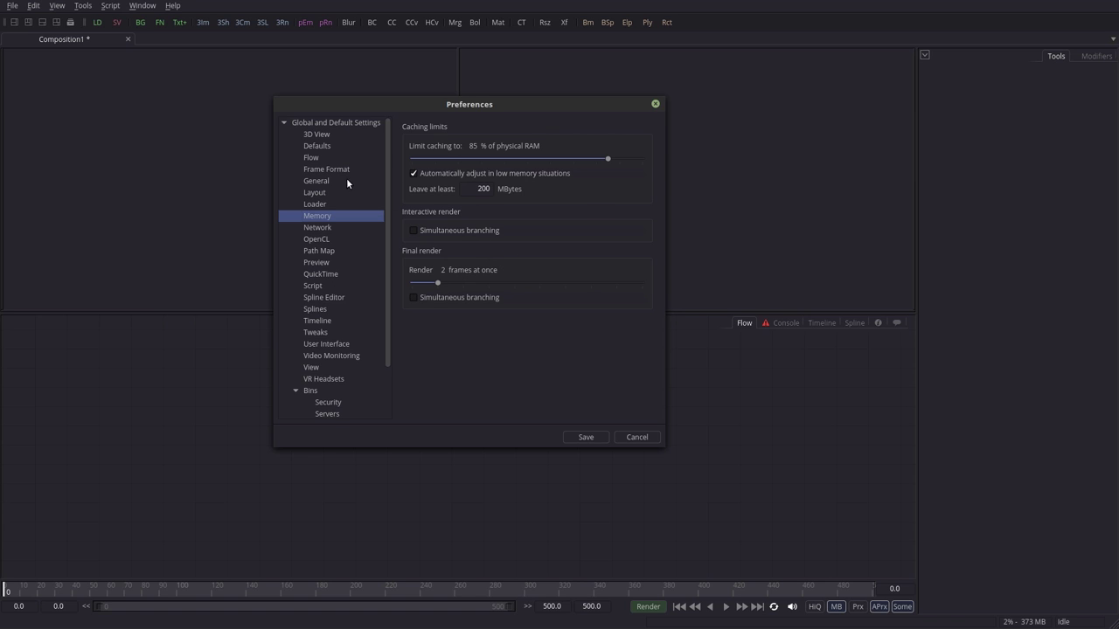
left_click(324, 239)
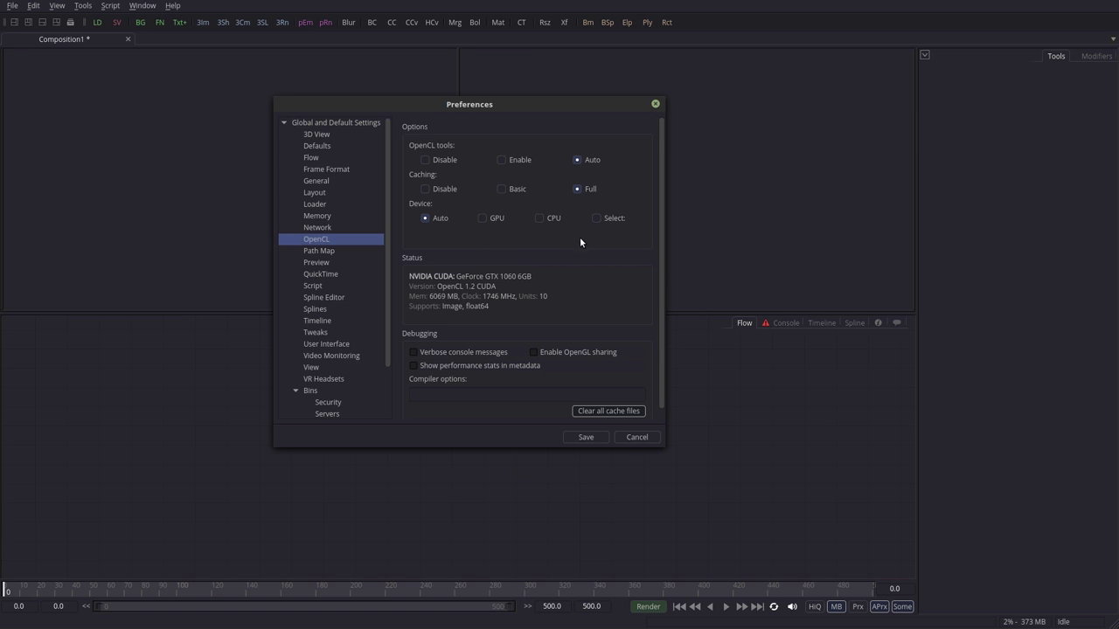
left_click_drag(420, 282, 470, 303)
left_click(515, 308)
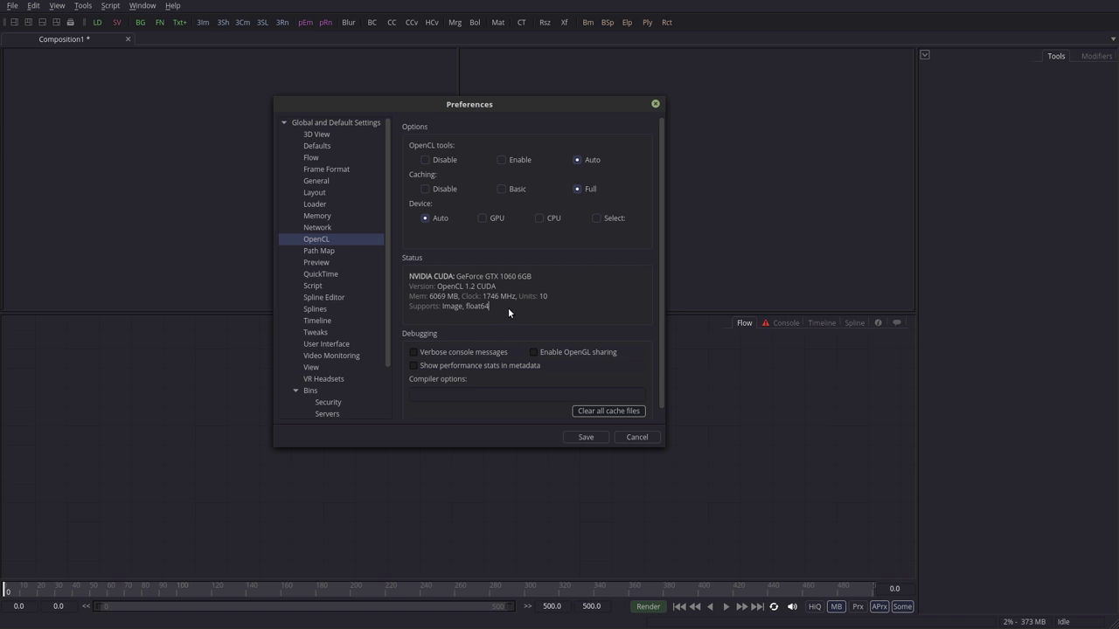
left_click_drag(485, 277, 552, 296)
left_click(505, 312)
Look through the default path assignments in the global Path Map settings
left_click(328, 252)
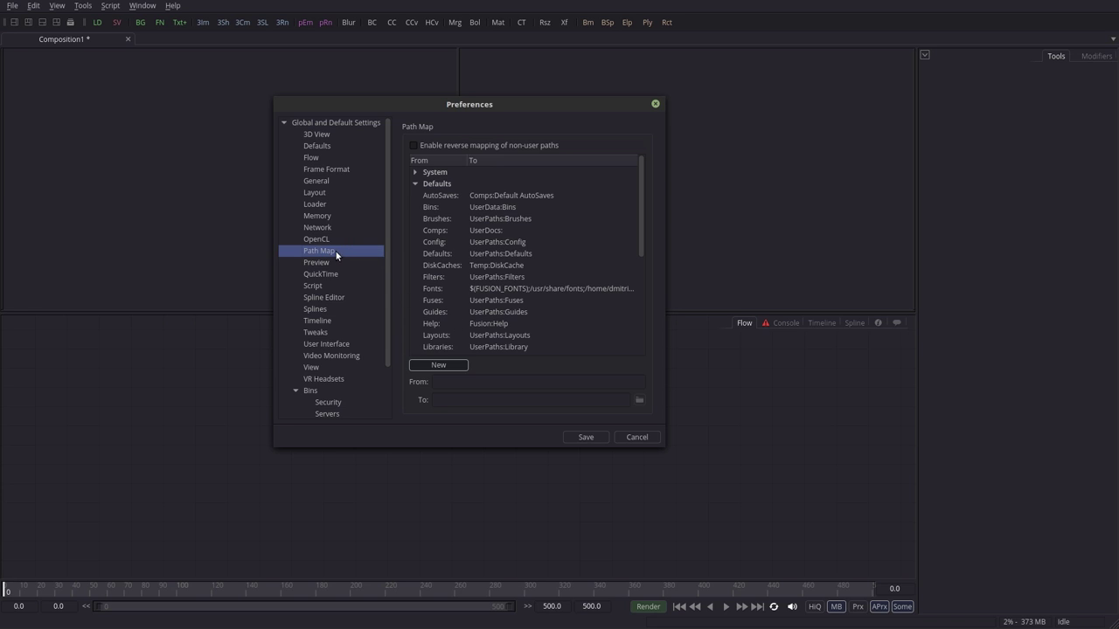
mouse_move(642, 201)
left_mouse_down()
mouse_move(640, 316)
mouse_move(646, 190)
left_mouse_up()
mouse_move(641, 216)
left_mouse_down()
mouse_move(642, 244)
mouse_move(639, 205)
mouse_move(638, 233)
left_mouse_up()
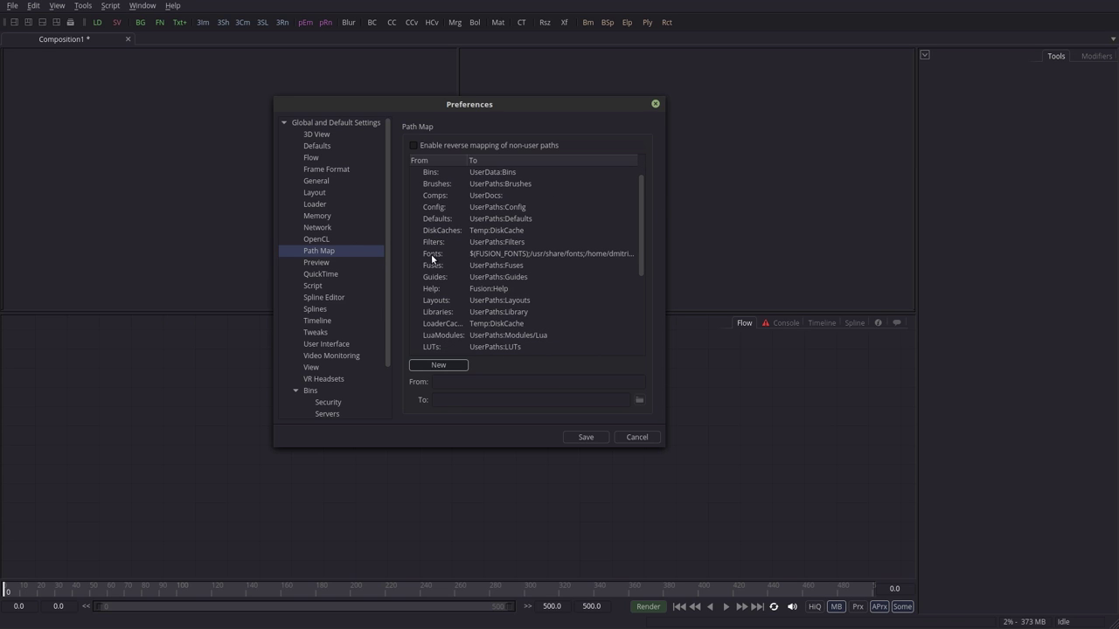
left_click_drag(636, 251, 638, 214)
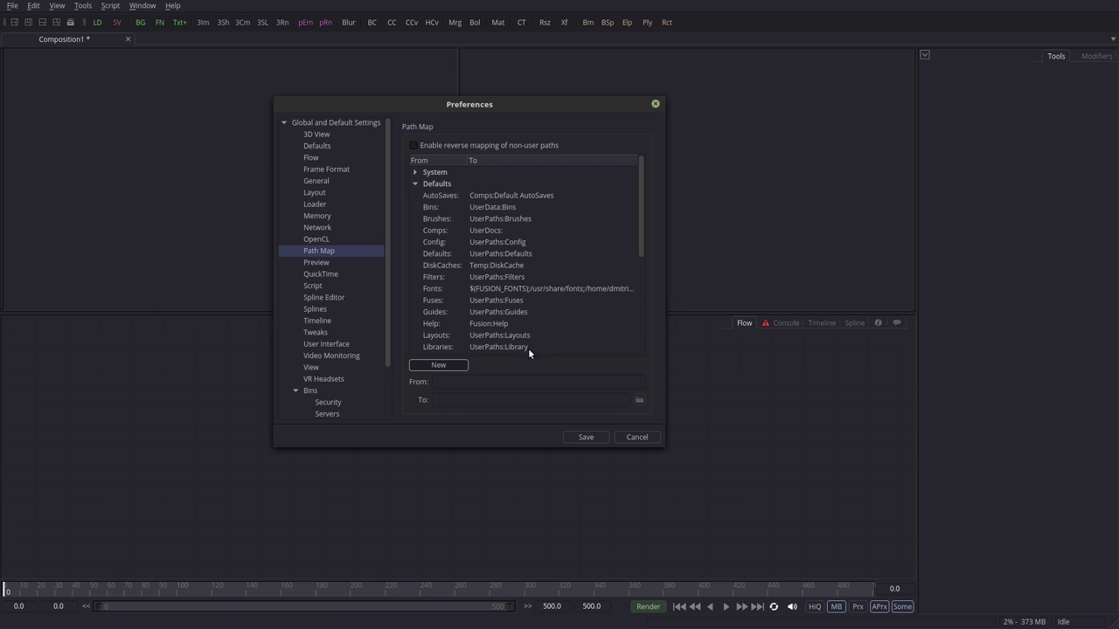
left_click_drag(647, 237, 642, 271)
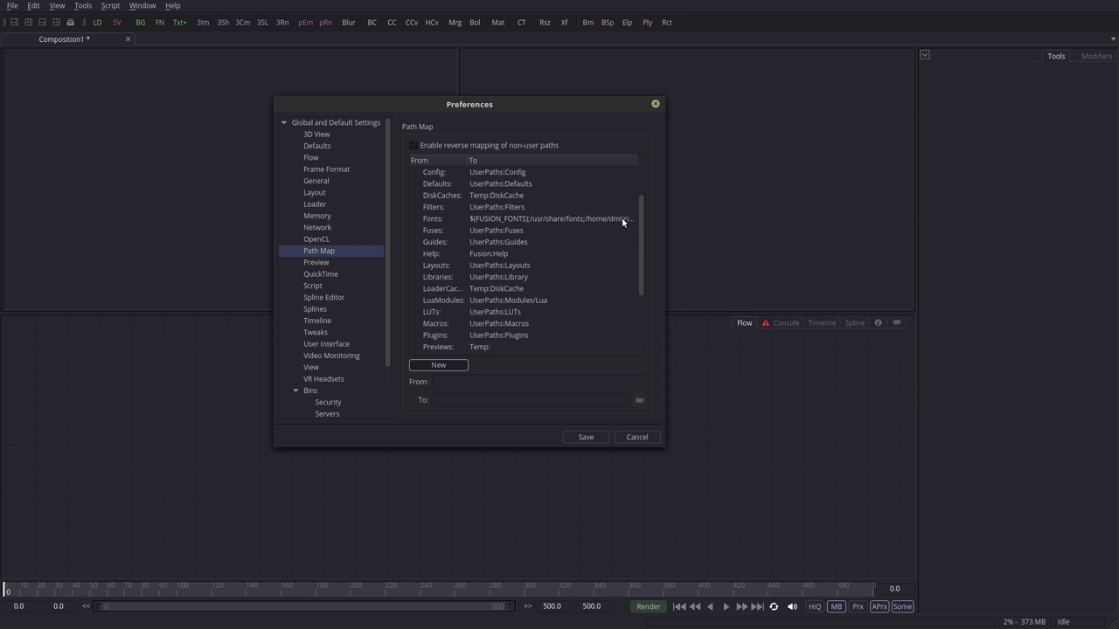
Inspect the Path Map's Fonts entry under Defaults and its FFmpeg entry under User
left_click(444, 220)
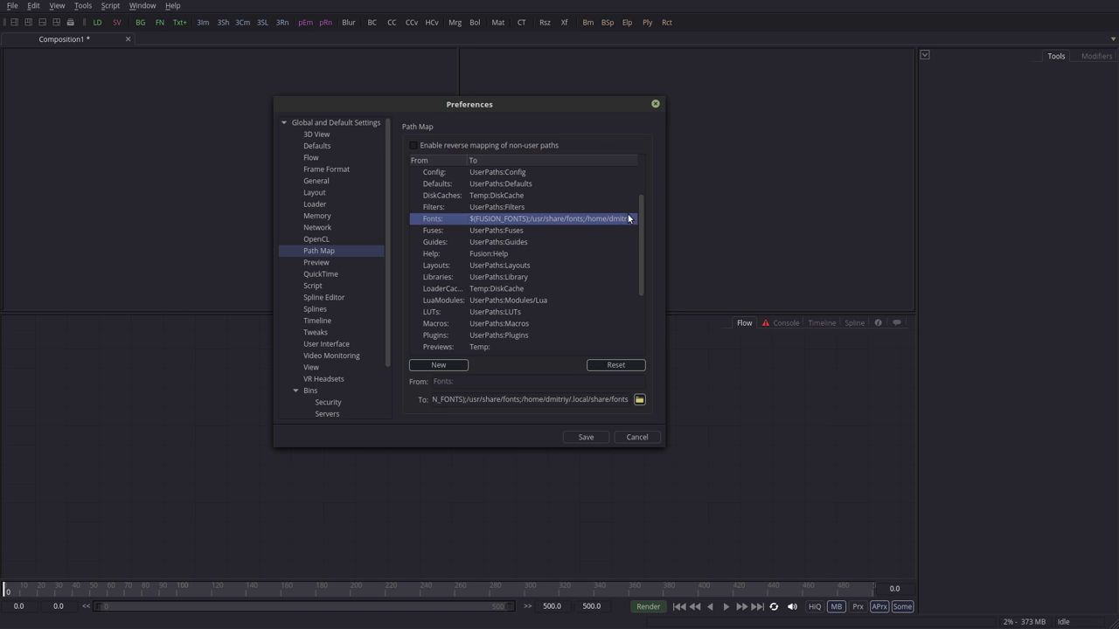
scroll(640, 245, "down", 1)
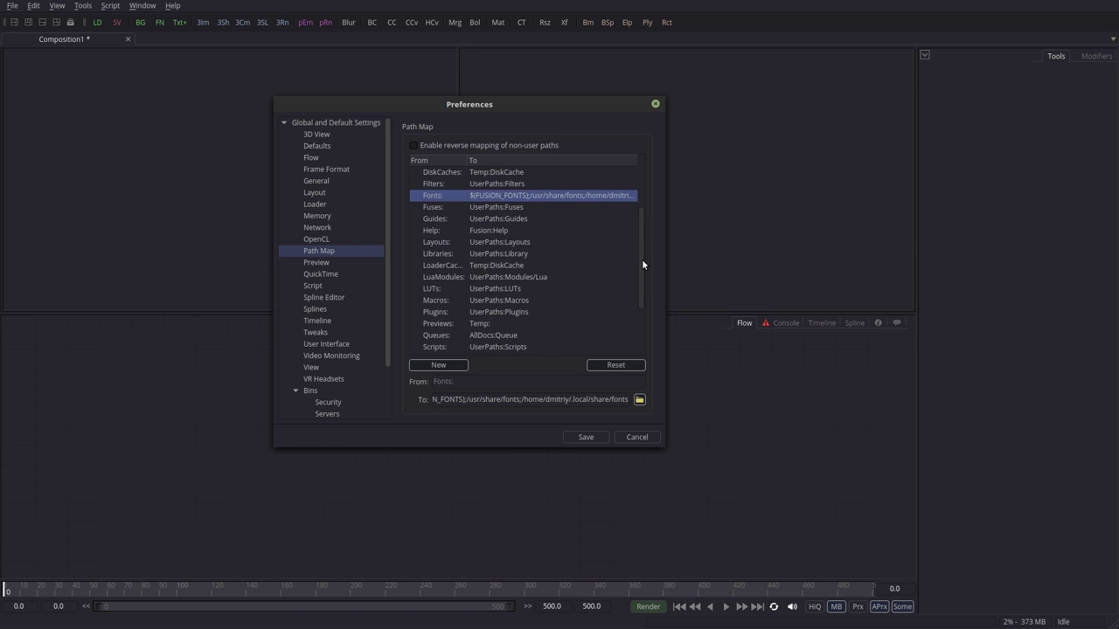
scroll(644, 255, "up", 2)
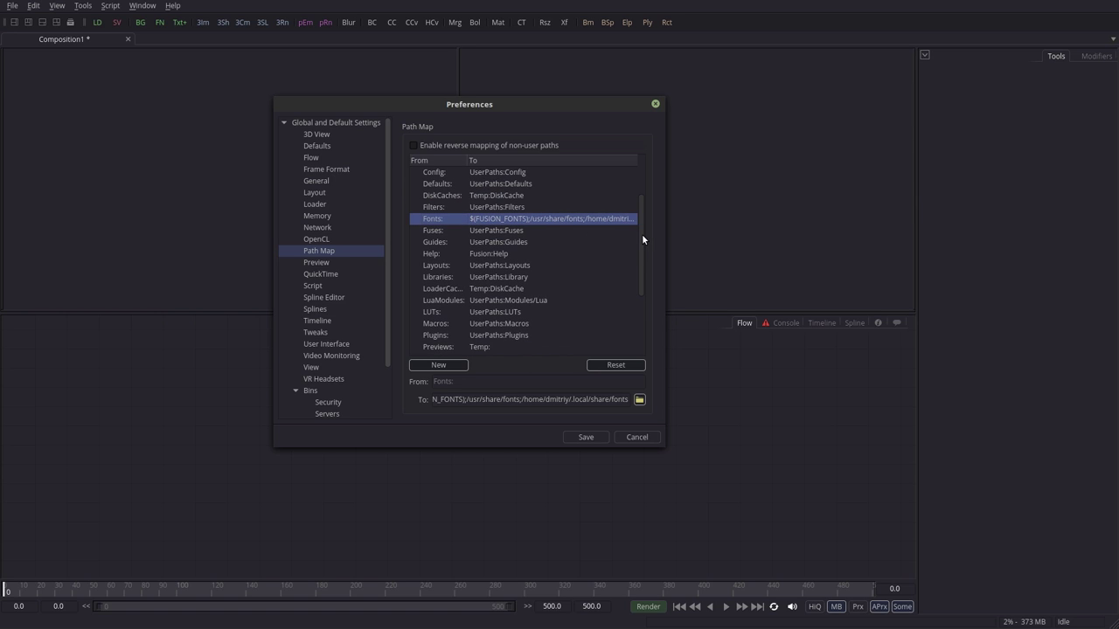
left_click_drag(642, 228, 644, 334)
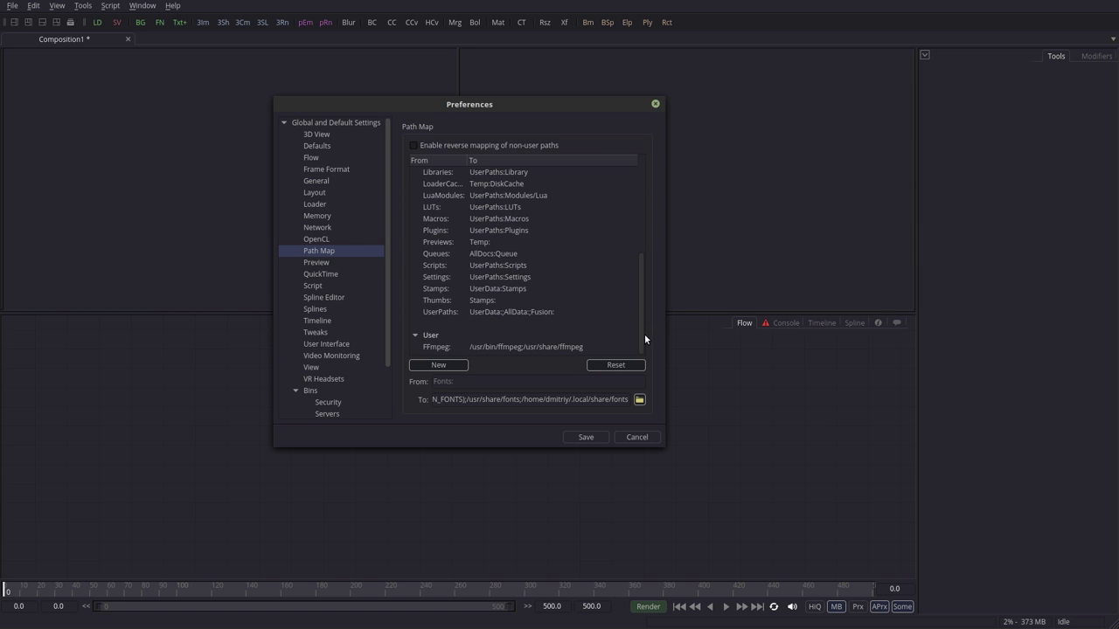
left_click(431, 345)
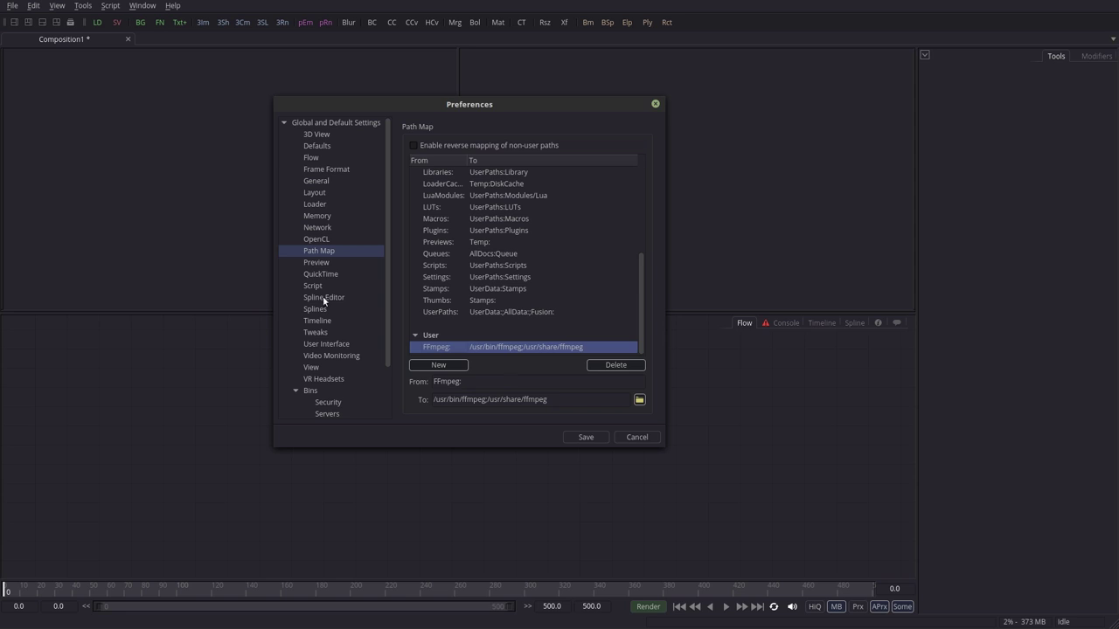
left_click(388, 298)
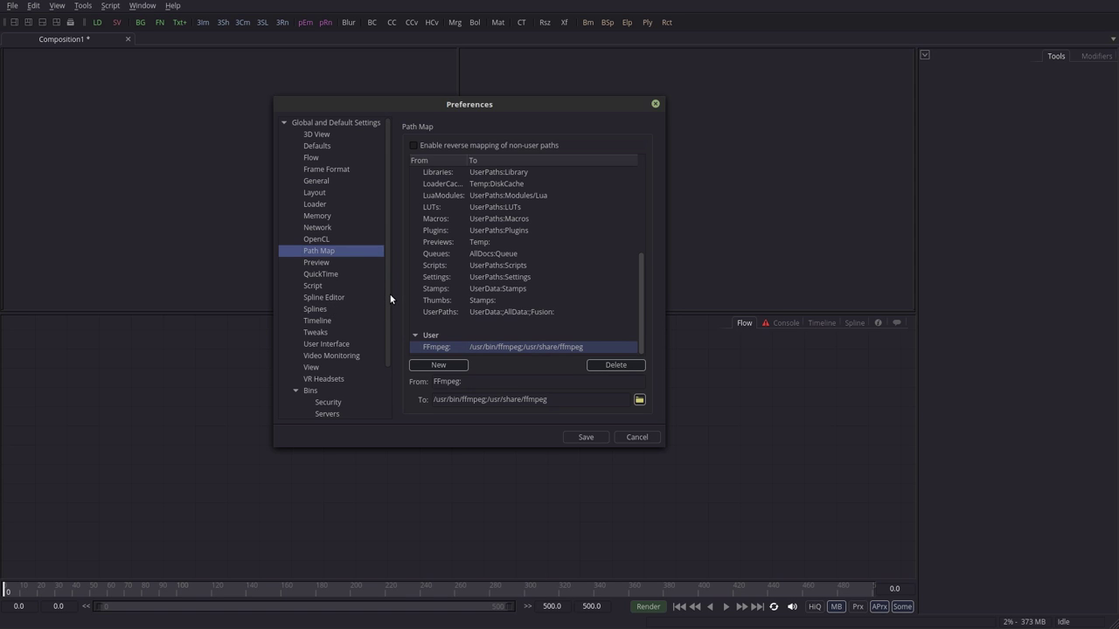
mouse_move(385, 237)
left_mouse_down()
mouse_move(386, 336)
mouse_move(384, 251)
left_mouse_up()
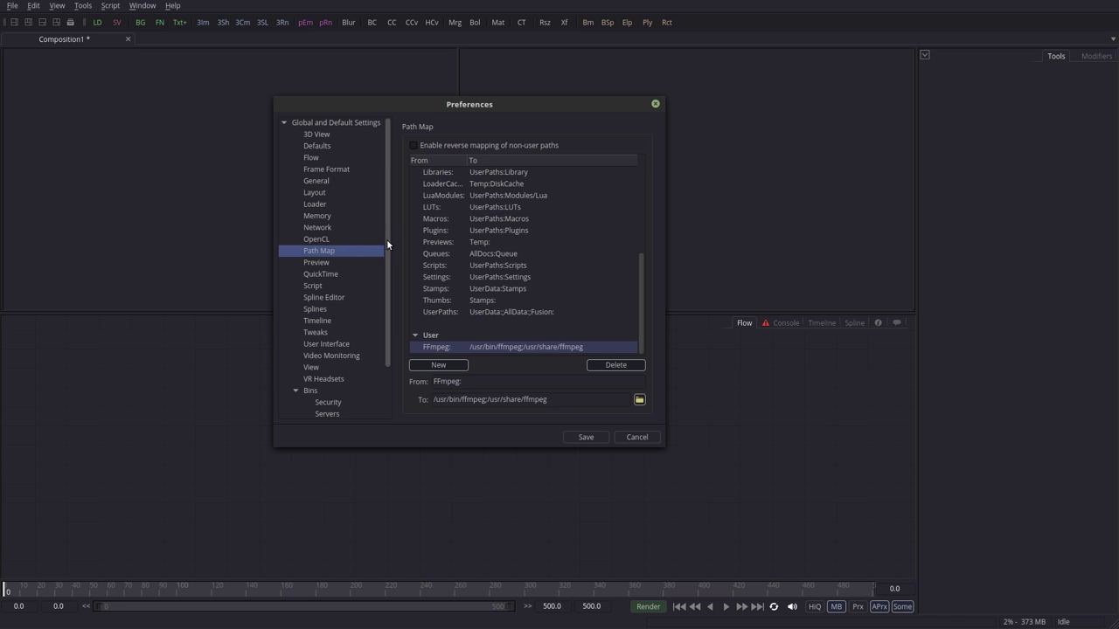
left_click_drag(387, 238, 386, 282)
scroll(350, 300, "down", 1)
scroll(388, 279, "up", 1)
left_click_drag(389, 285, 354, 143)
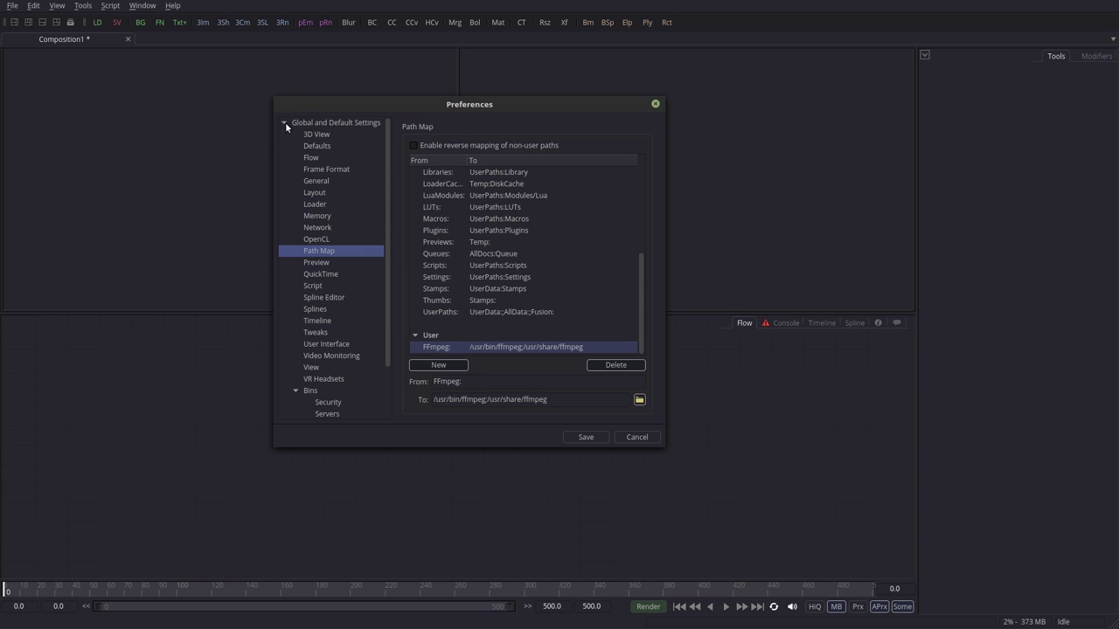
Collapse the Global and Default Settings and expand the preference pages of Composition1
left_click(285, 123)
left_click(328, 122)
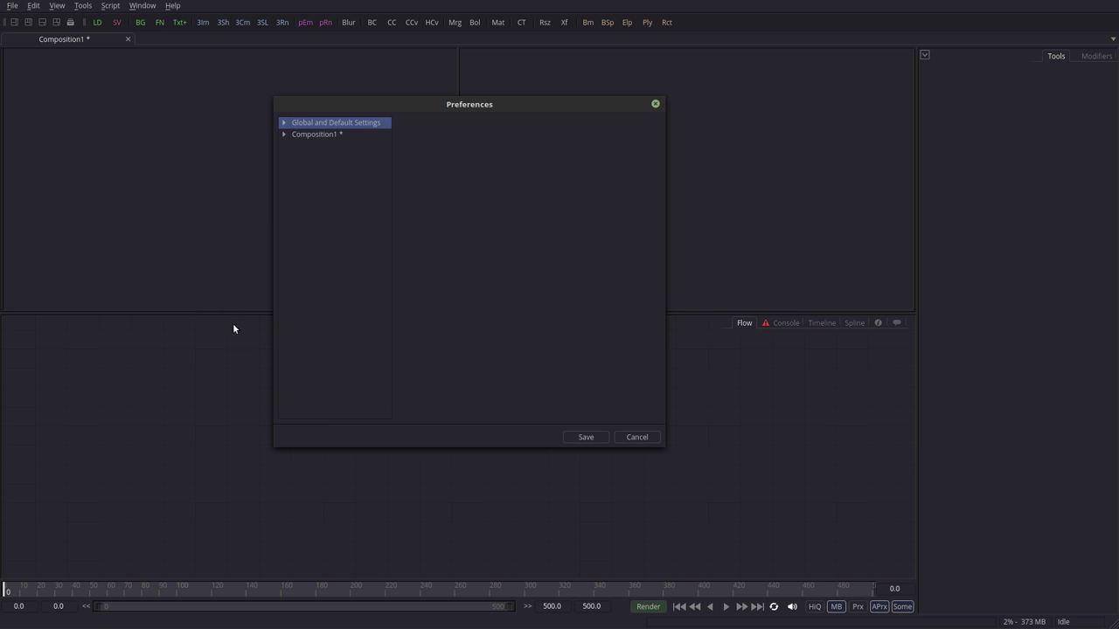
left_click(307, 135)
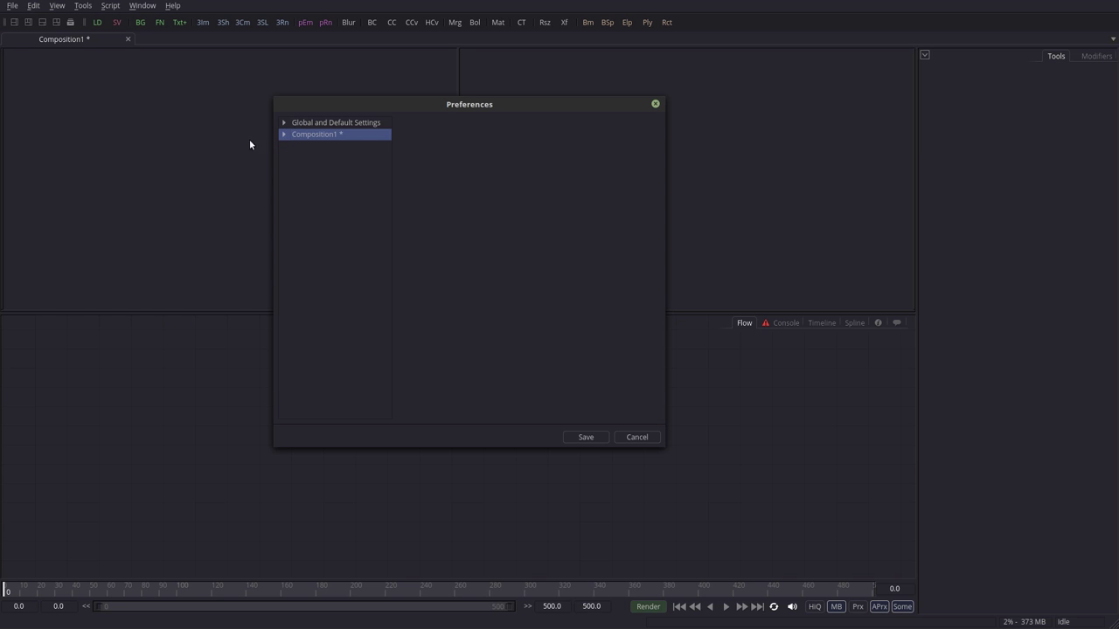
left_click(284, 135)
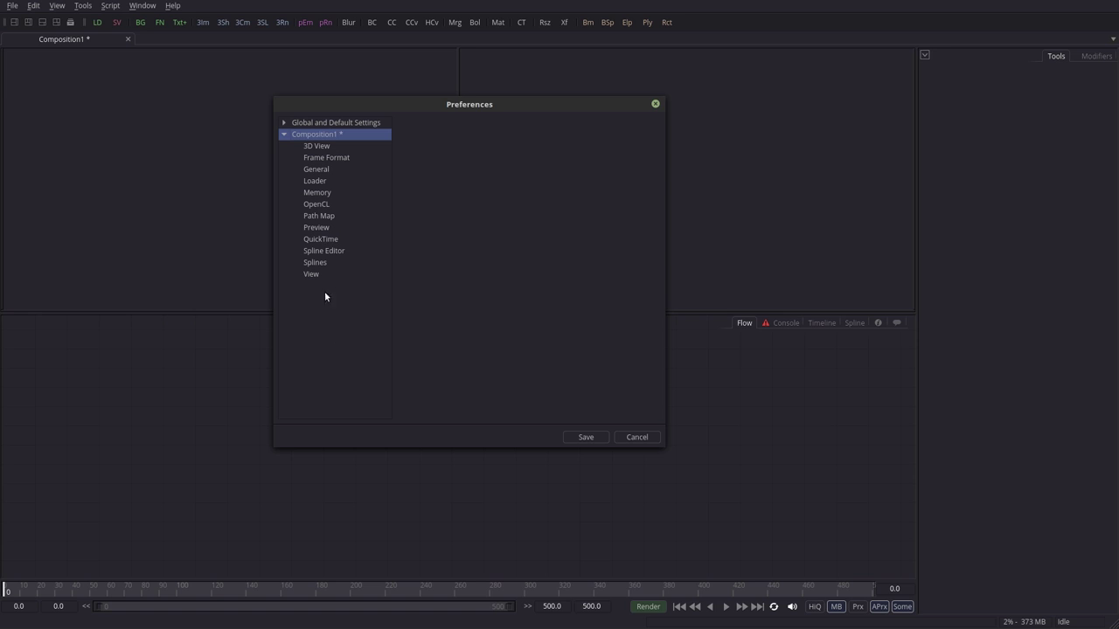
Review Composition1's Frame Format, General and Loader preferences, including the list of available default formats
left_click(327, 159)
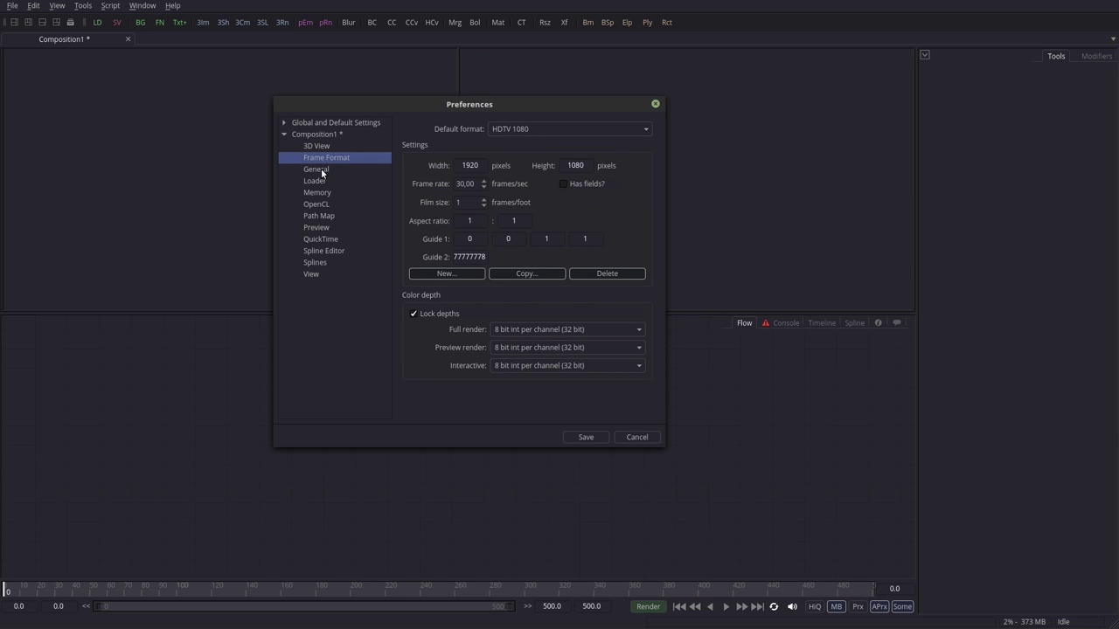
left_click(321, 169)
left_click(319, 181)
left_click(326, 158)
left_click(535, 128)
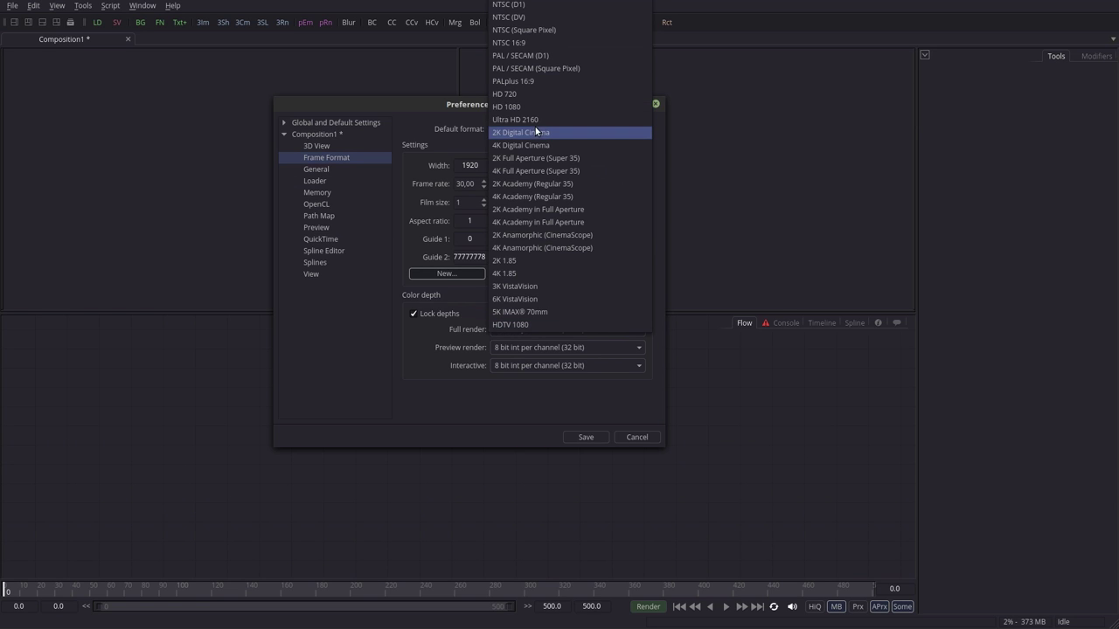
left_click(468, 160)
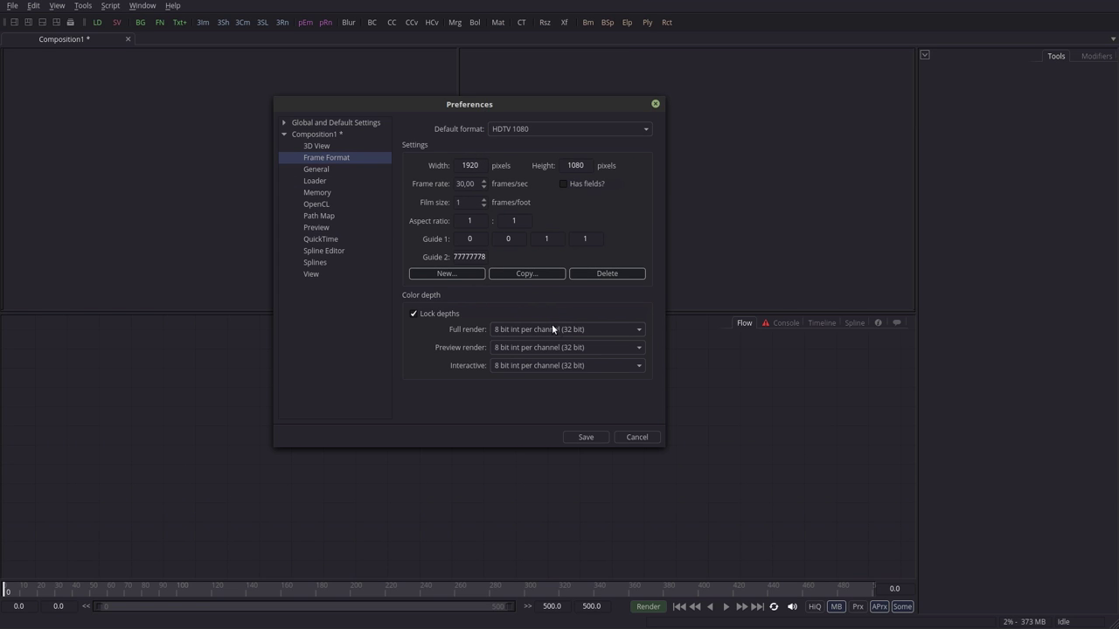
Review Composition1's Memory and Path Map preferences, and close Preferences without saving
left_click(323, 193)
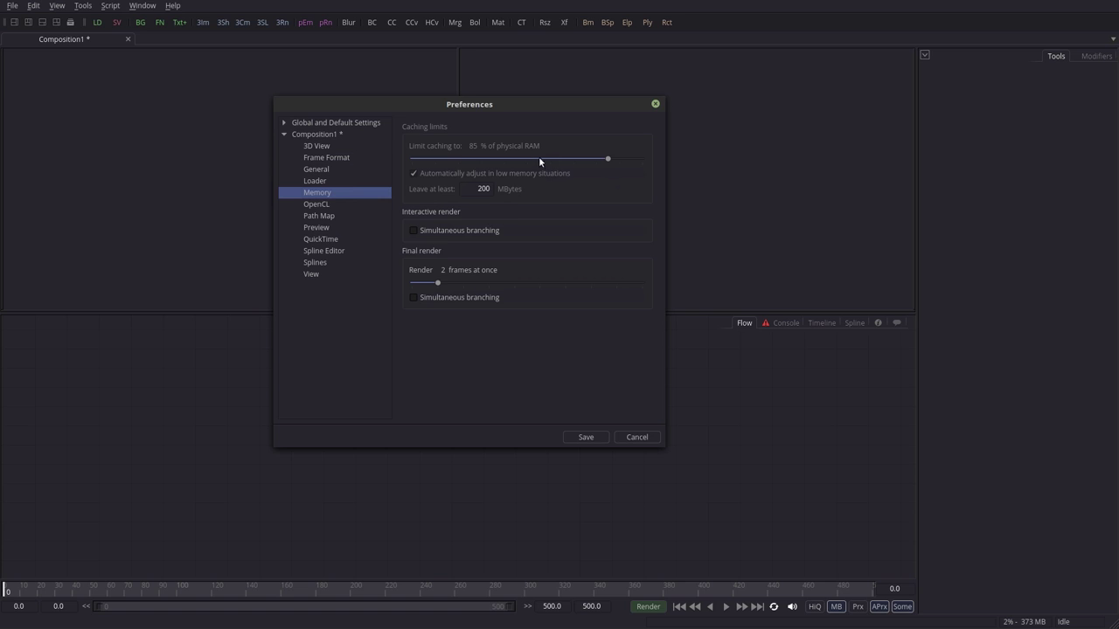
left_click(331, 216)
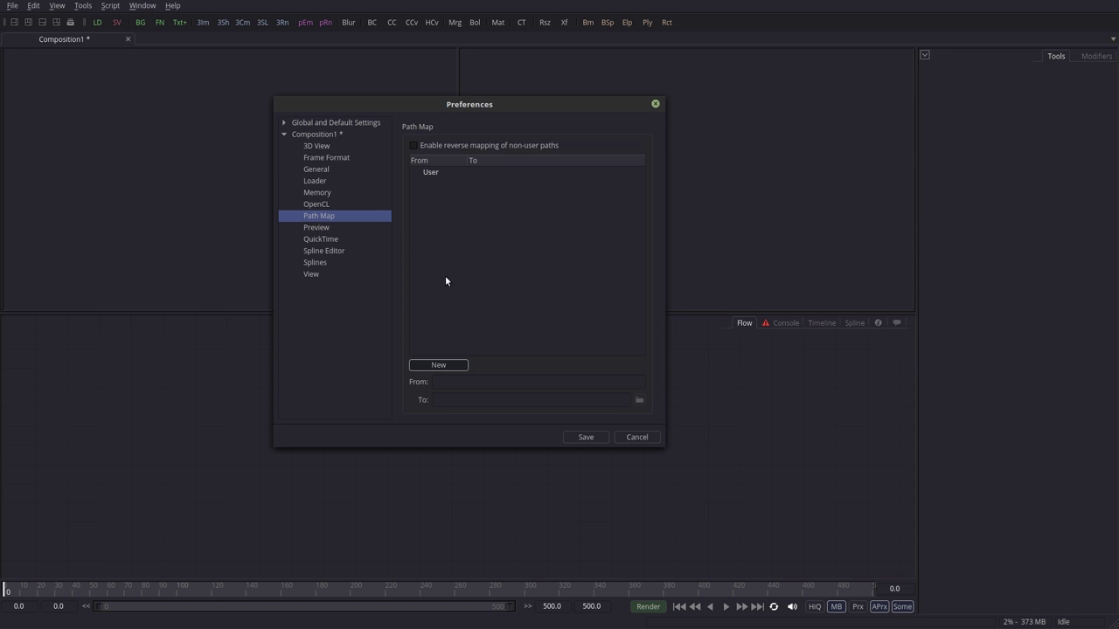
left_click_drag(539, 103, 543, 103)
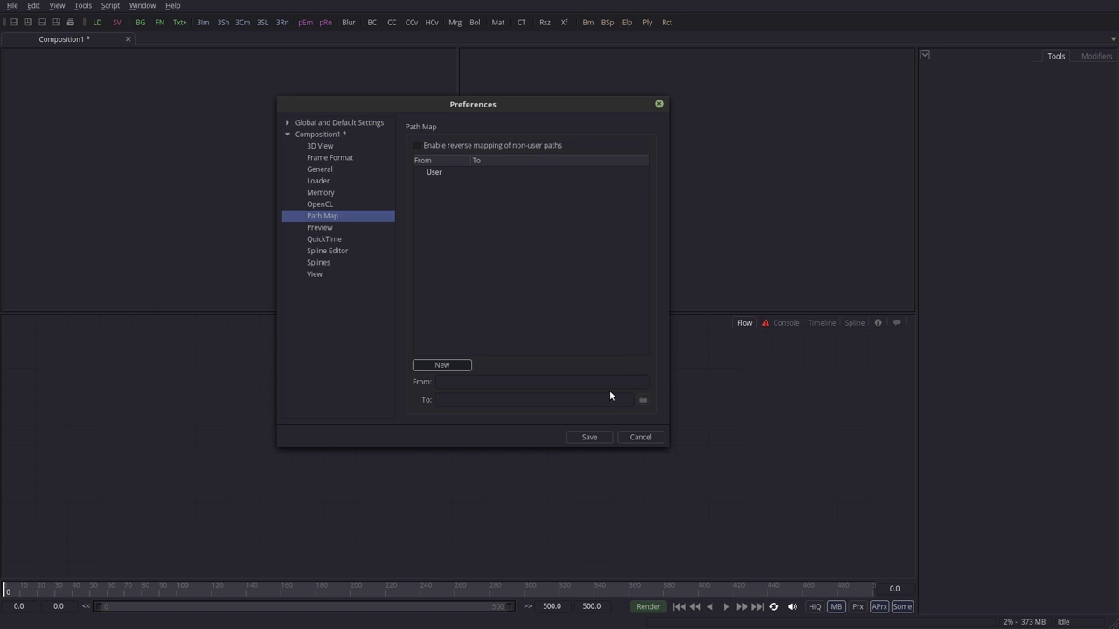
left_click(651, 436)
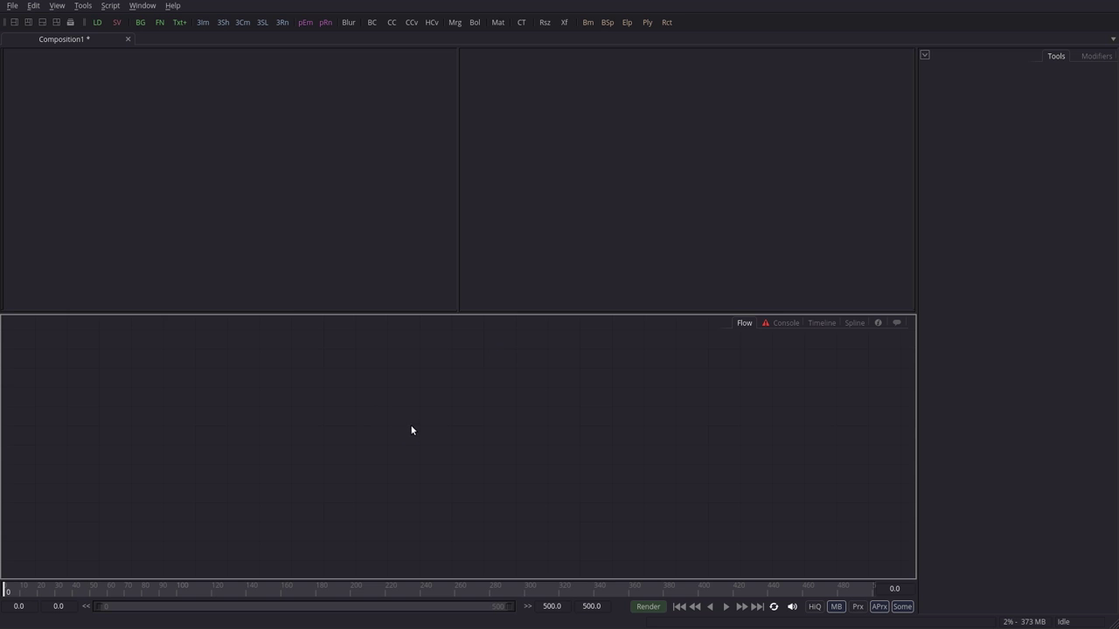
Add Background, FastNoise and Merge nodes to the flow, with the Background feeding the Merge's background input
left_click(141, 22)
left_click_drag(159, 22, 390, 472)
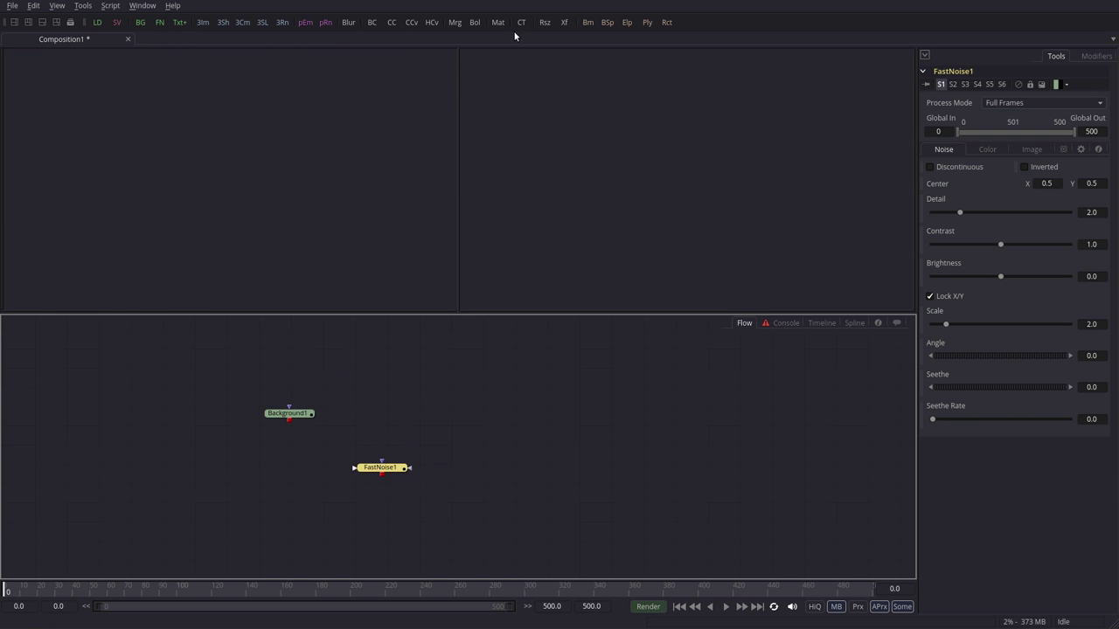
mouse_move(454, 22)
left_mouse_down()
mouse_move(413, 427)
mouse_move(376, 405)
mouse_move(360, 411)
mouse_move(385, 408)
left_mouse_up()
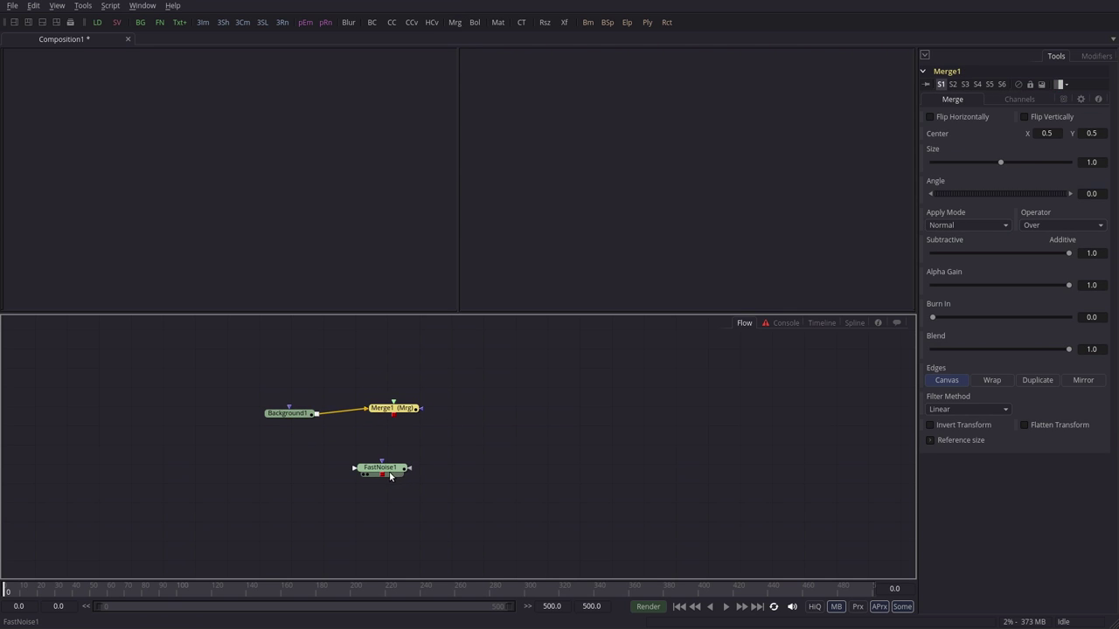
Connect the FastNoise output to the Merge's foreground input and add an unconnected Text+ node
left_click_drag(392, 475, 405, 408)
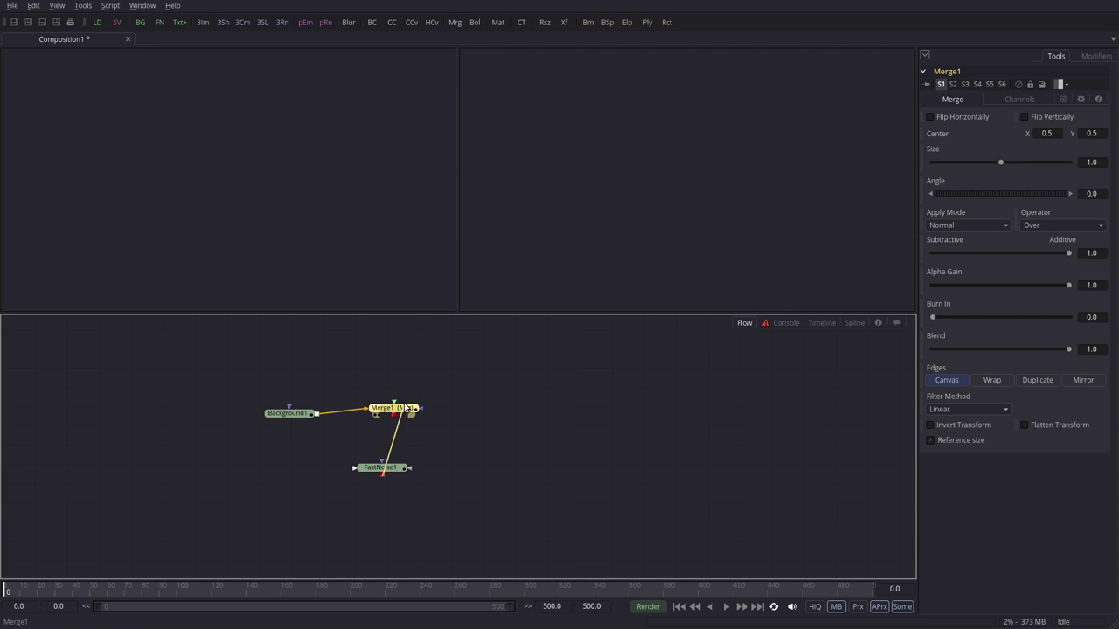
left_click_drag(382, 475, 395, 411)
left_click(393, 411)
left_click(459, 397)
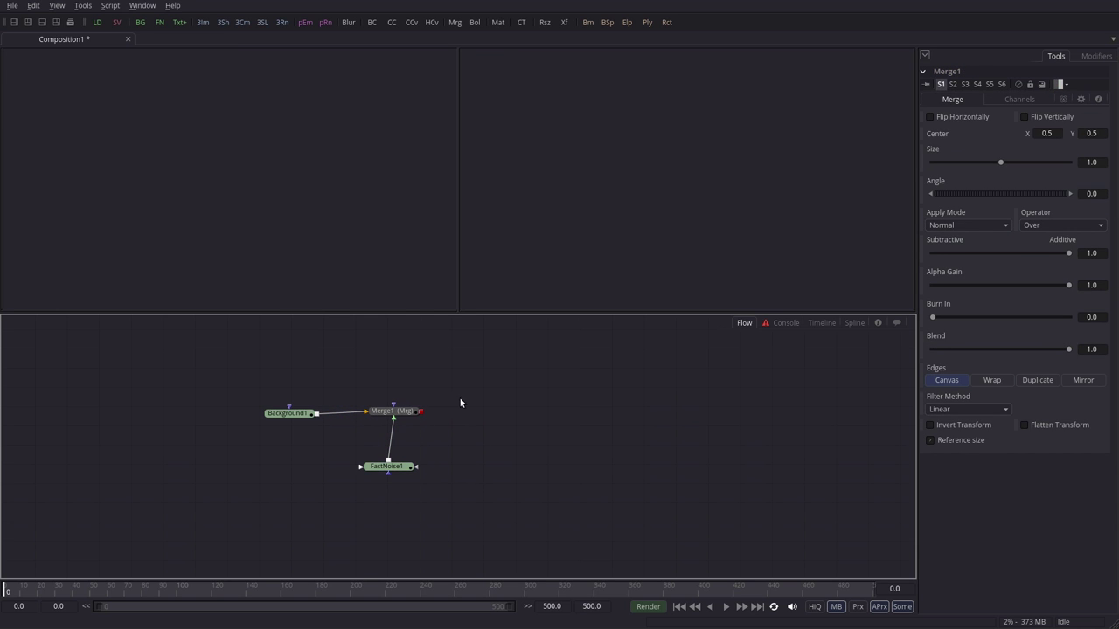
left_click(178, 23)
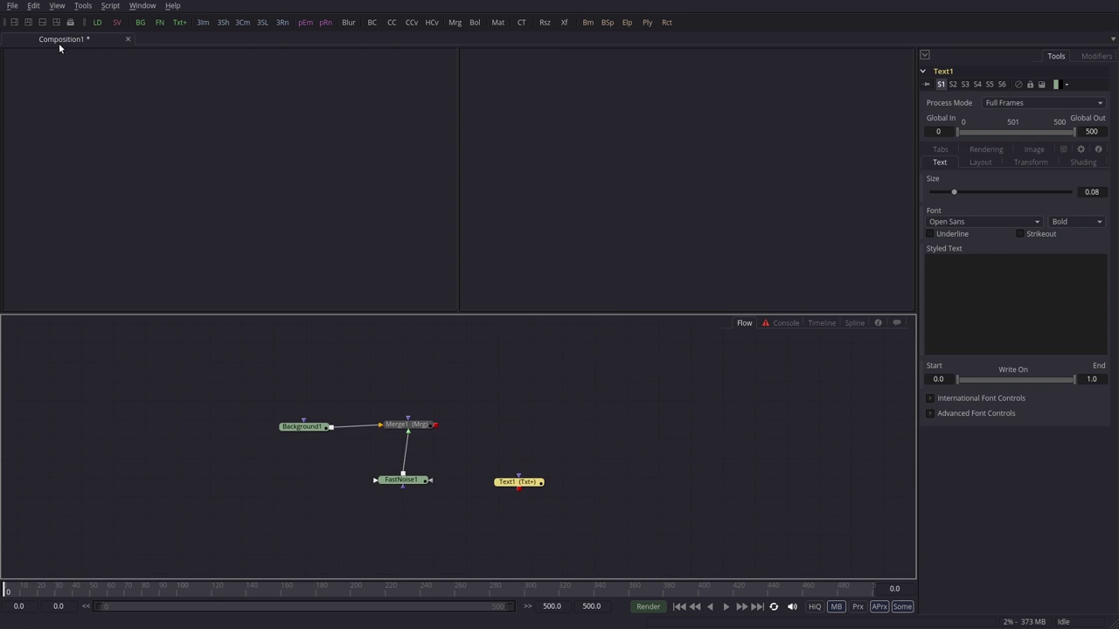
Begin saving the composition and choose the Home folder as its location
left_click(13, 6)
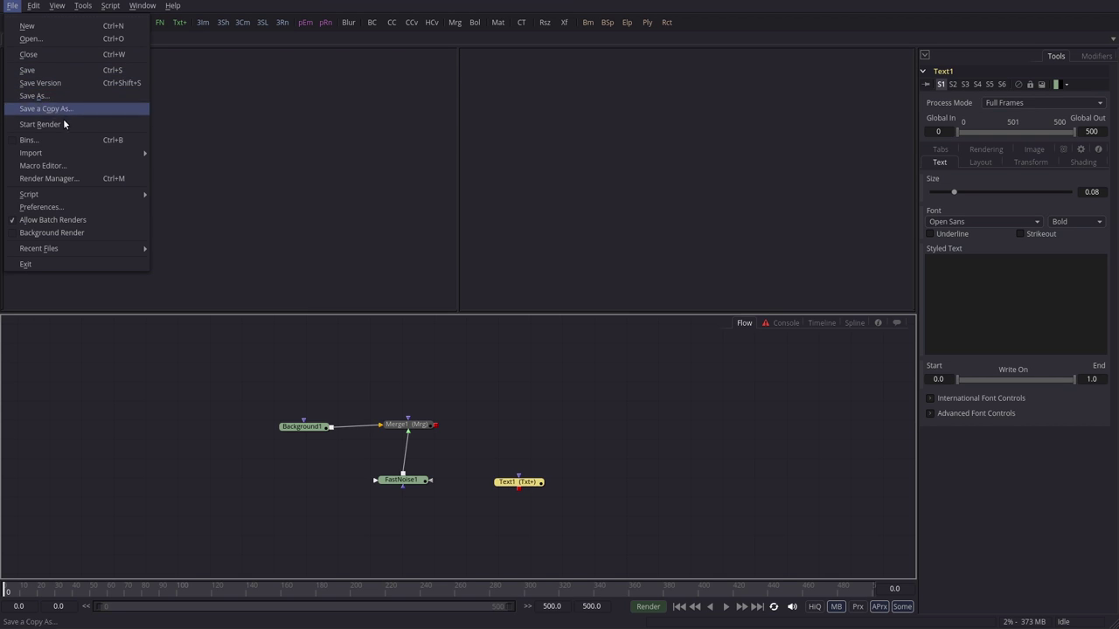
left_click(49, 70)
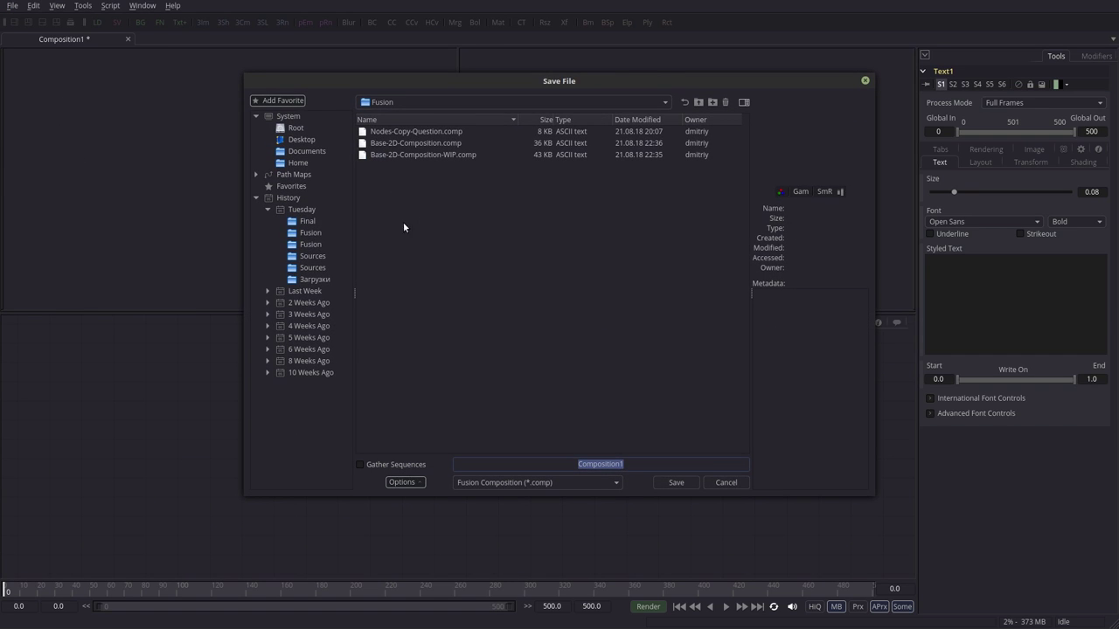
left_click_drag(493, 79, 550, 47)
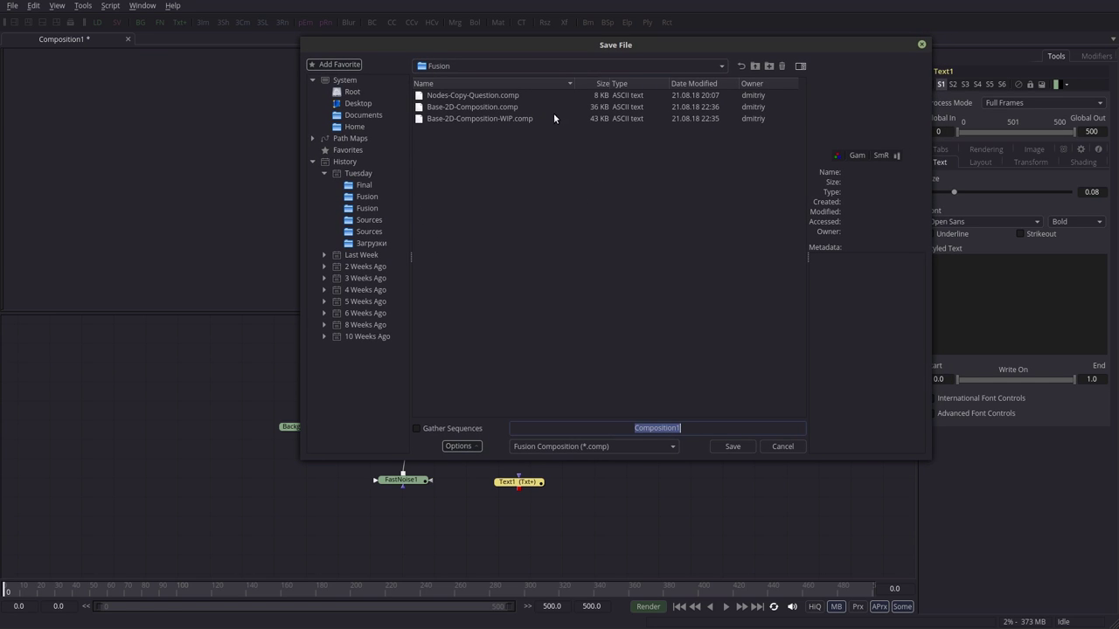
mouse_move(559, 63)
left_mouse_down()
mouse_move(558, 46)
mouse_move(561, 77)
left_mouse_up()
left_click(357, 142)
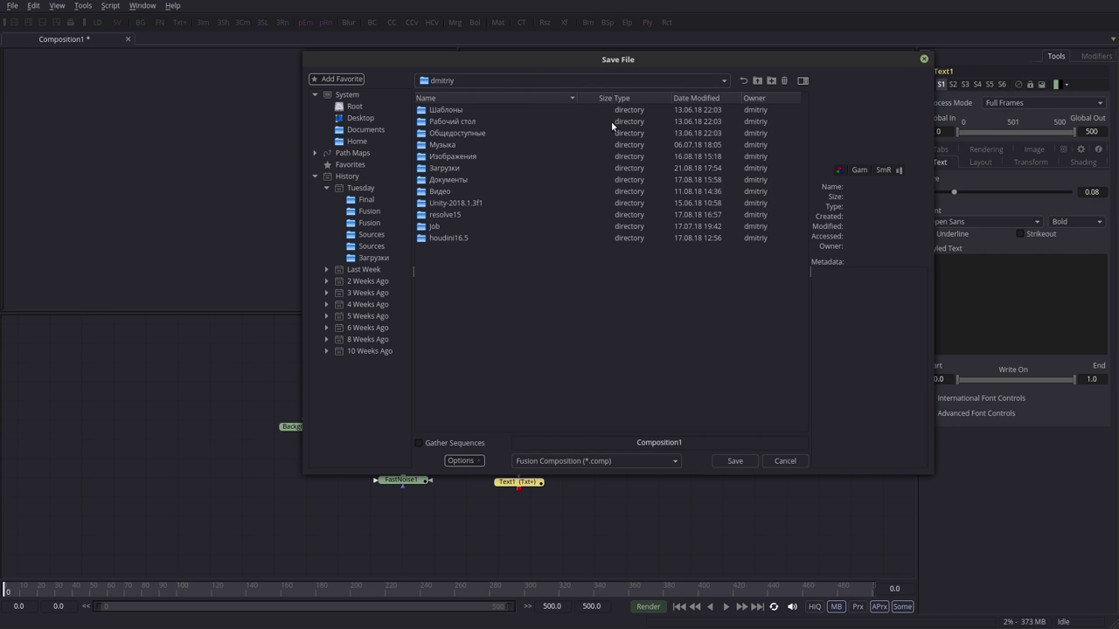
Name the file MyComposition and save it in the Fusion Composition (*.comp) format
left_click(702, 444)
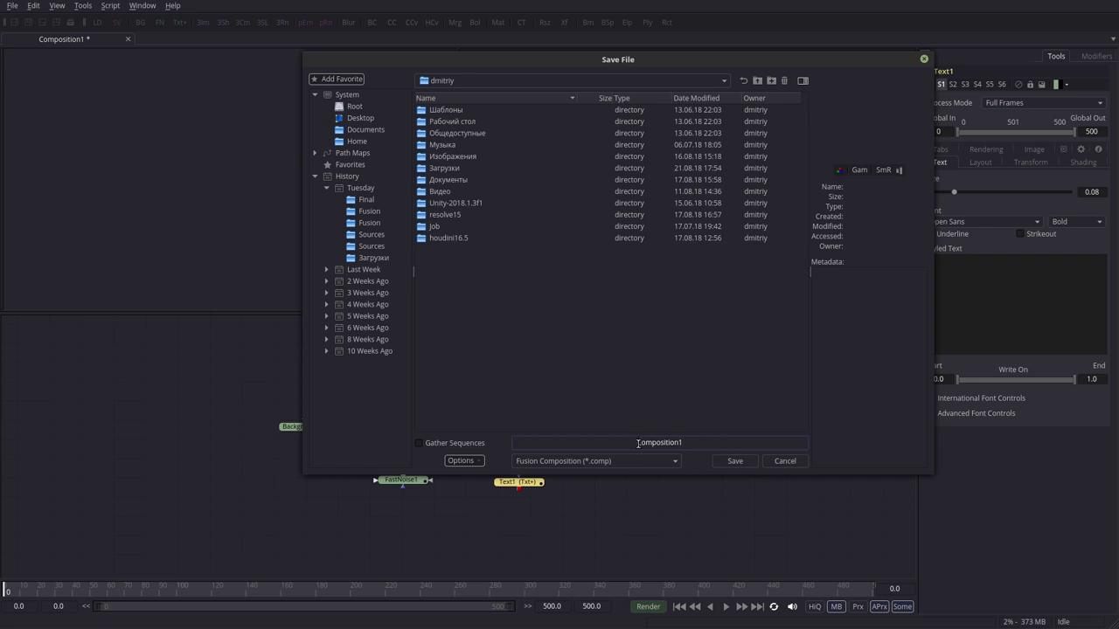
key("BackSpace")
type("My")
left_click(676, 466)
left_click(590, 461)
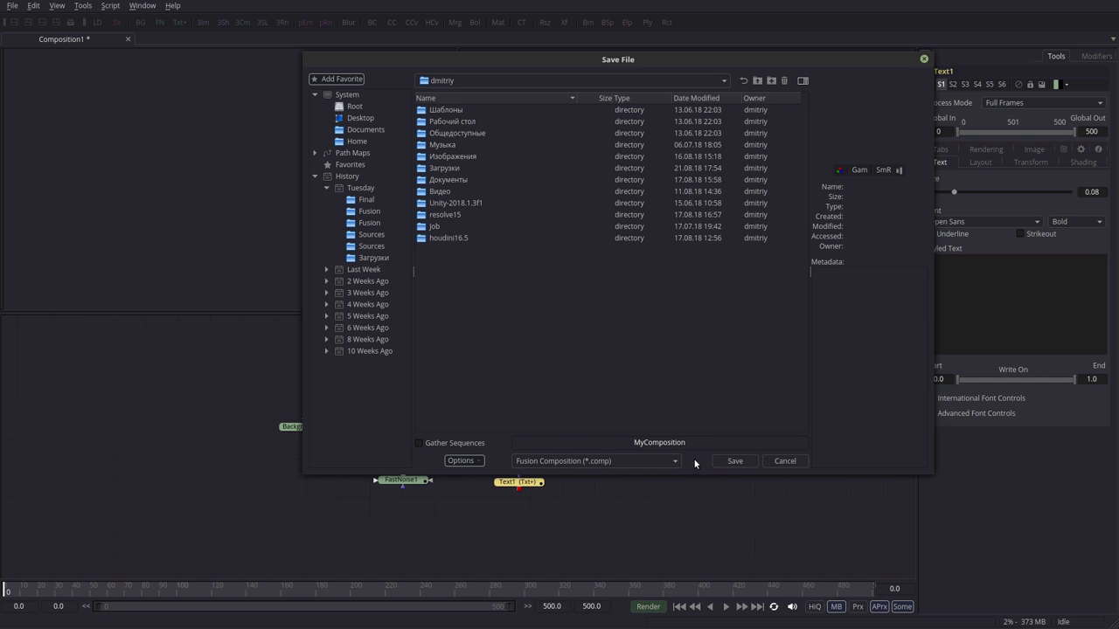
left_click(739, 460)
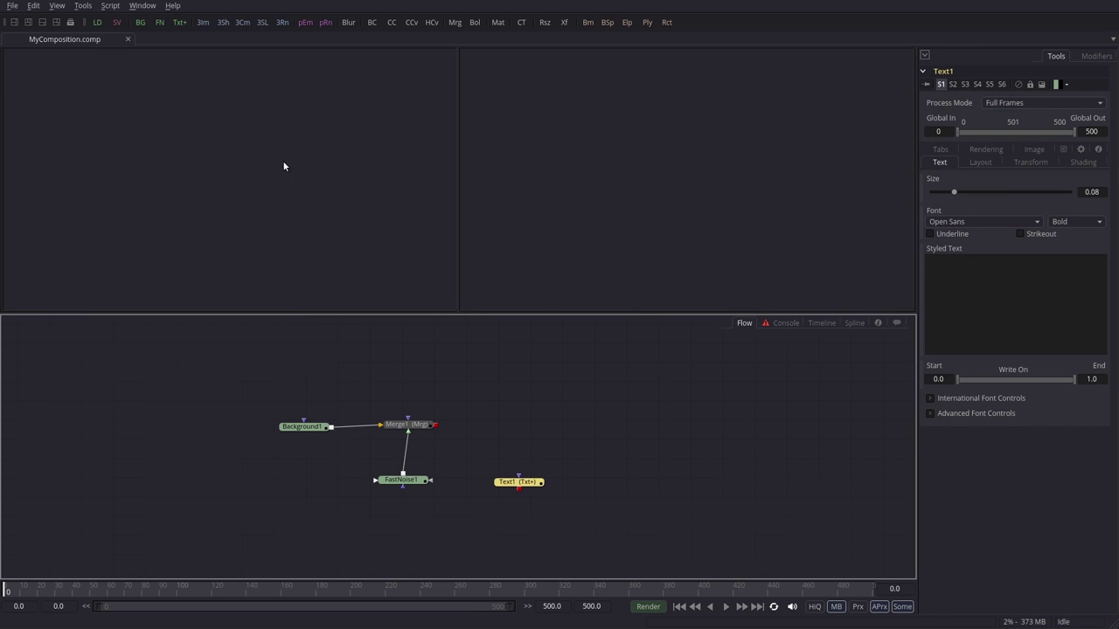
Check the MyComposition.comp section in Preferences, and close the dialog without changes
left_click(12, 9)
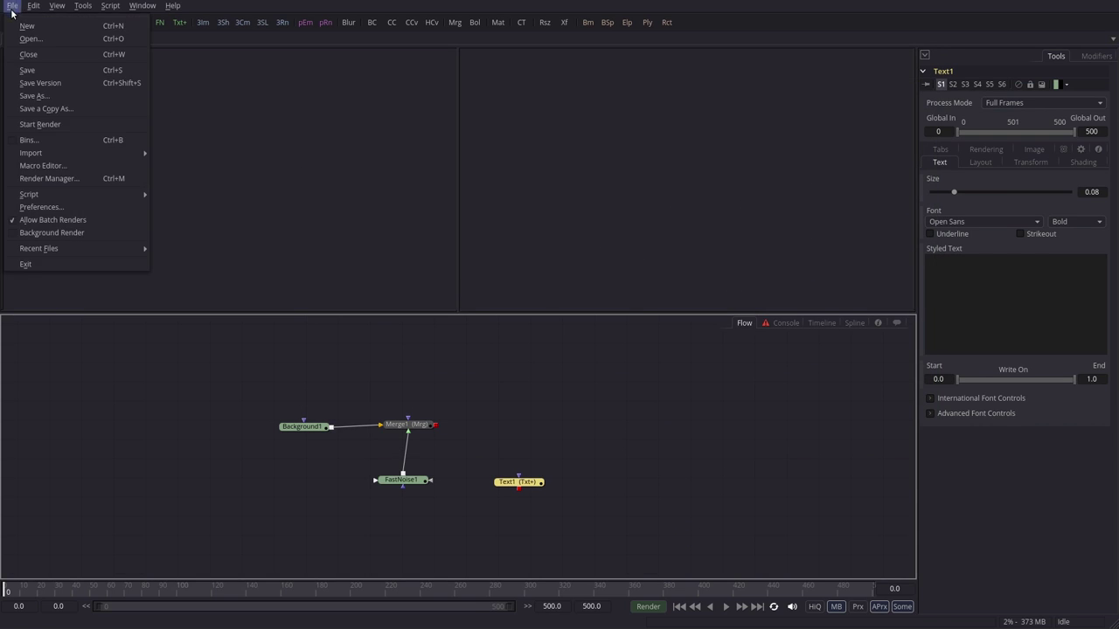
left_click(62, 213)
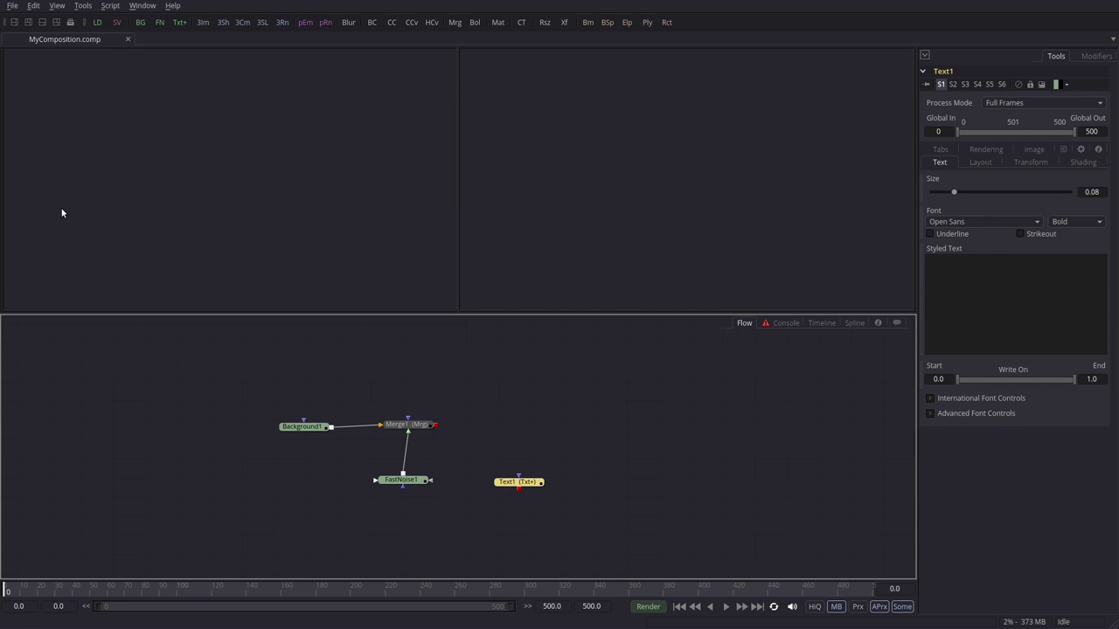
left_click(345, 119)
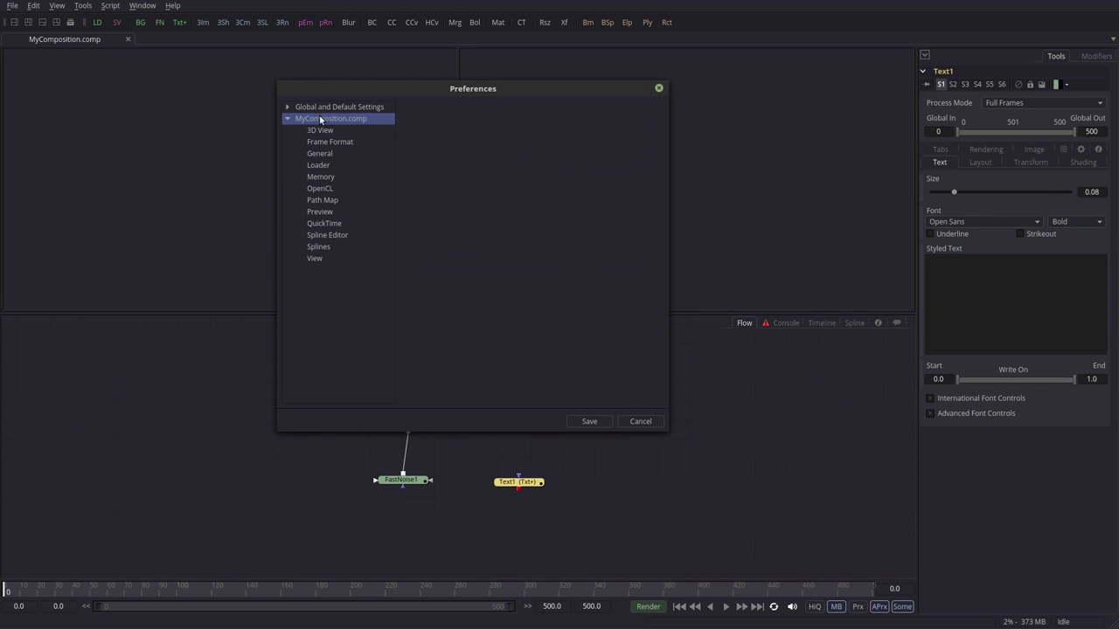
left_click(660, 89)
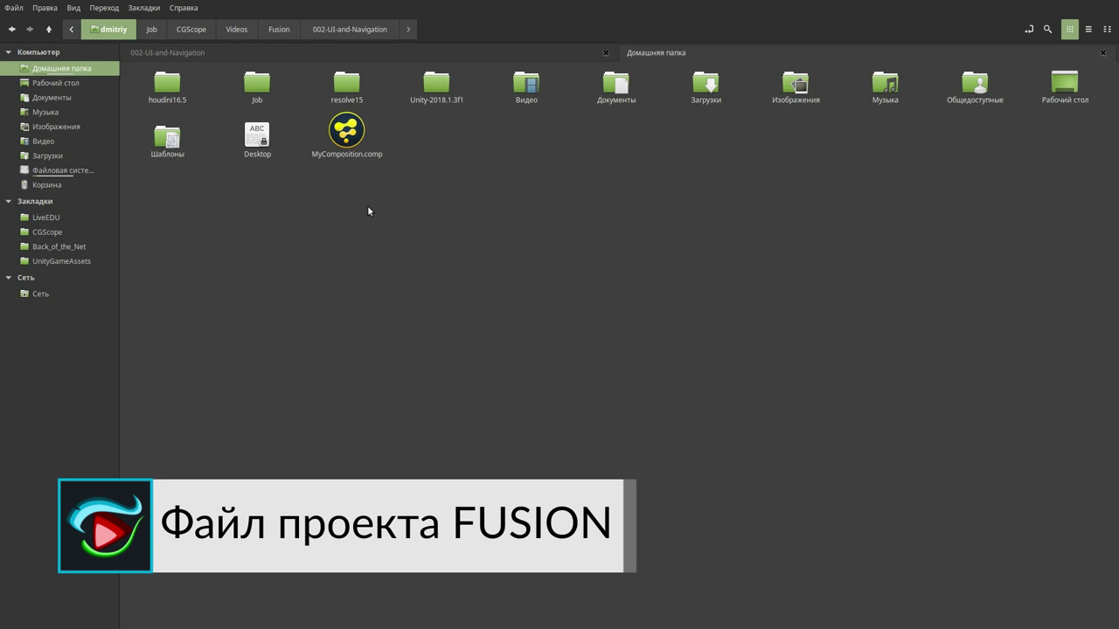
Look at the open options for MyComposition.comp in the home folder, and launch the Xed text editor
right_click(348, 135)
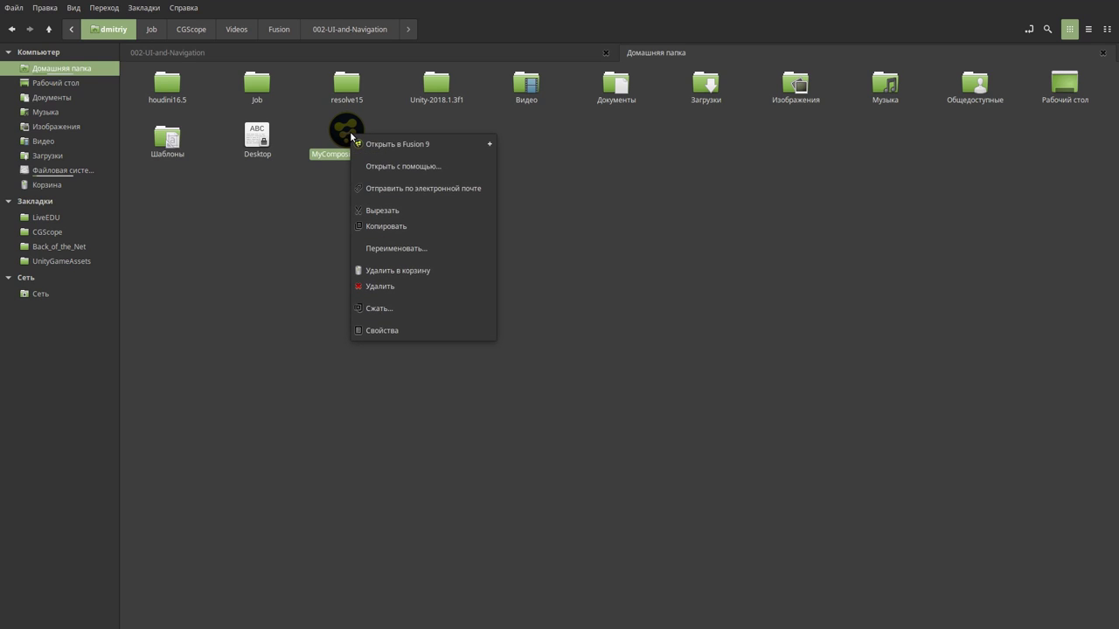
left_click(312, 221)
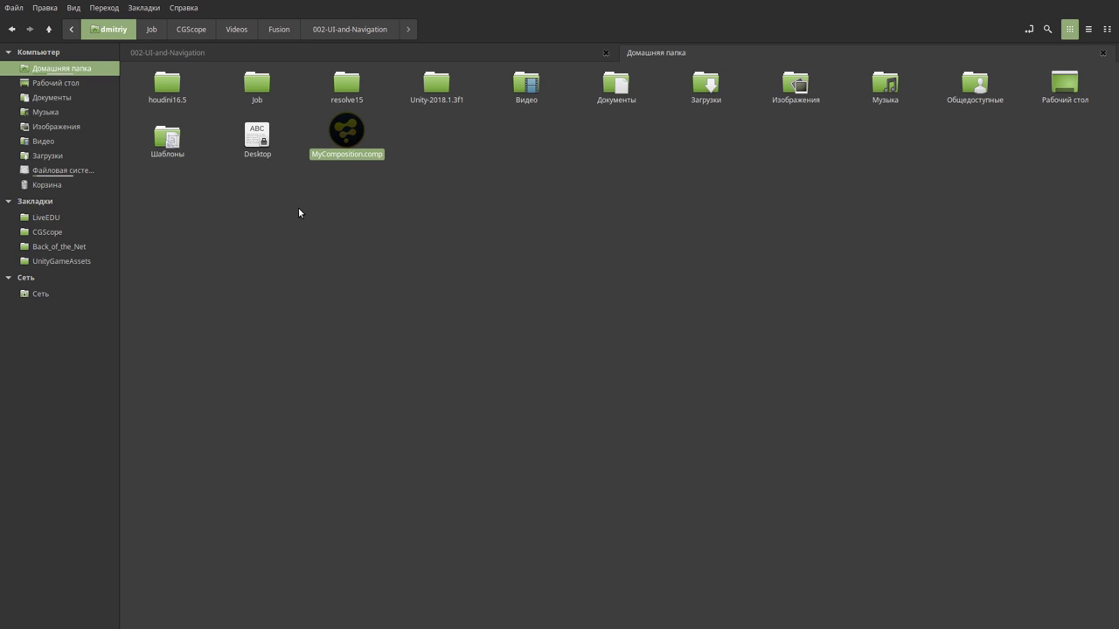
key("super")
type("xedi")
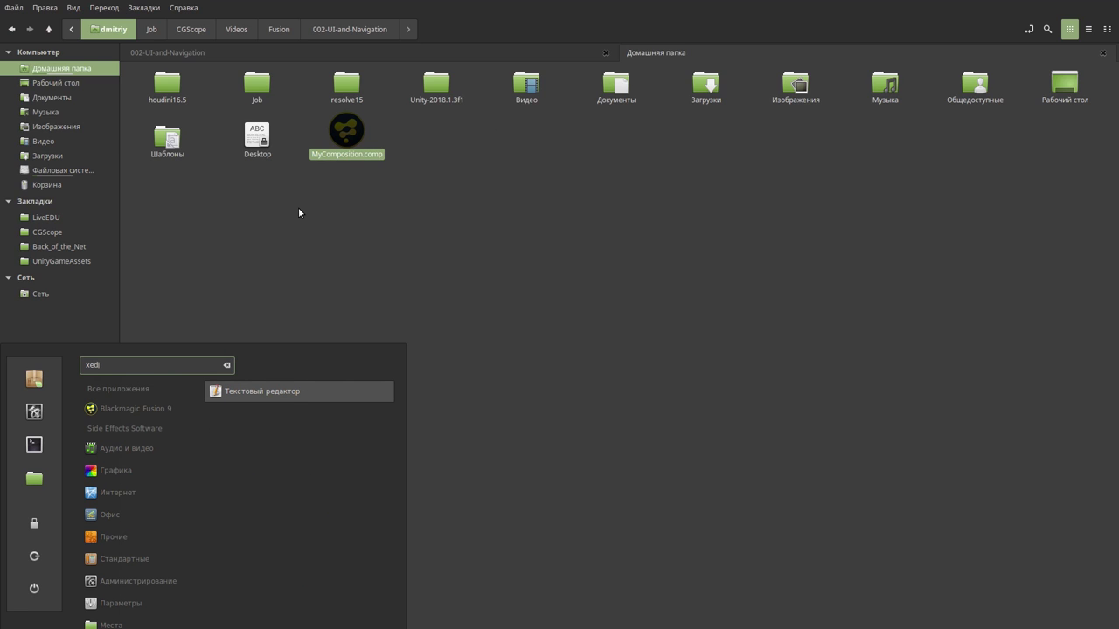
key("Return")
left_click_drag(510, 115, 664, 168)
left_click_drag(349, 129, 547, 244)
left_click_drag(607, 175, 515, 106)
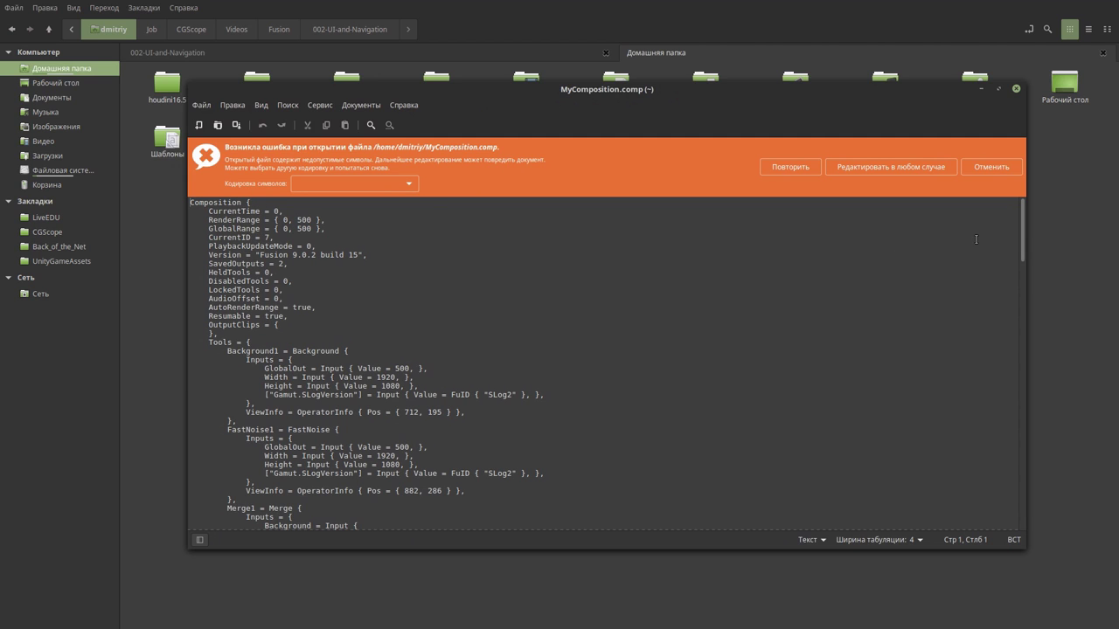
left_click_drag(1021, 242, 1002, 365)
left_click(1002, 168)
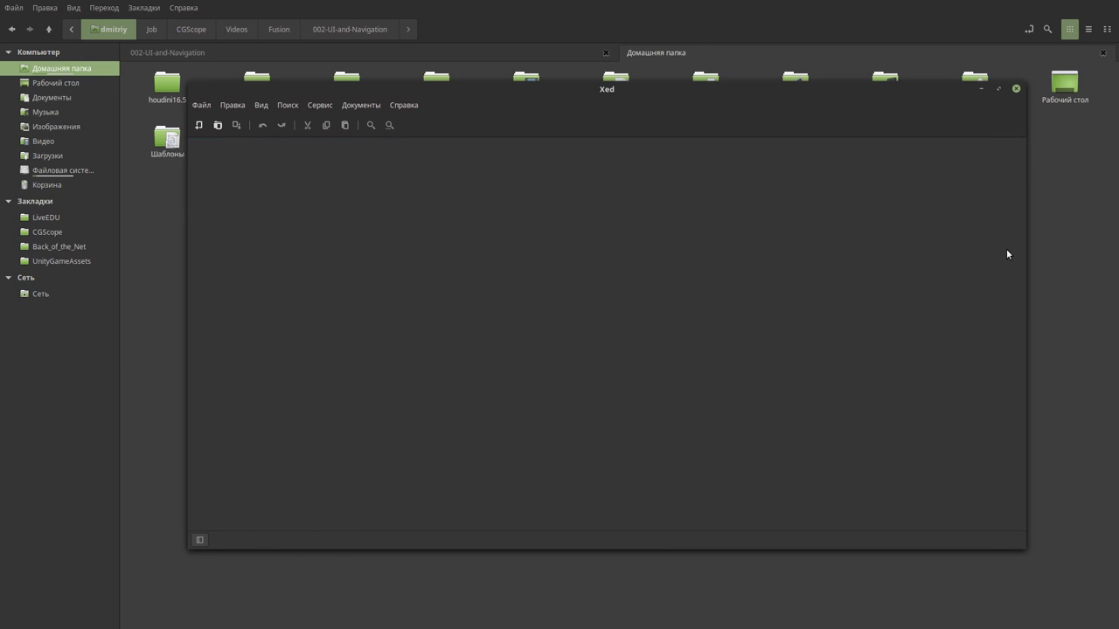
Load MyComposition.comp from the home folder into the text editor and choose to edit it despite the invalid characters
key("alt+Tab")
left_click_drag(367, 144, 509, 251)
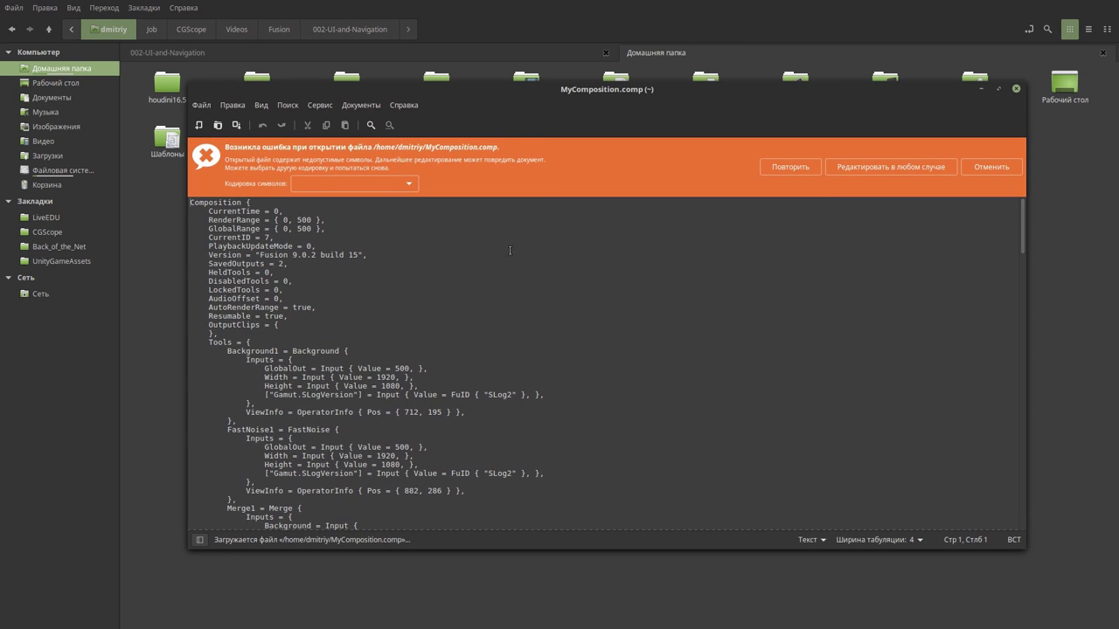
left_click(898, 167)
left_click_drag(981, 100, 1023, 135)
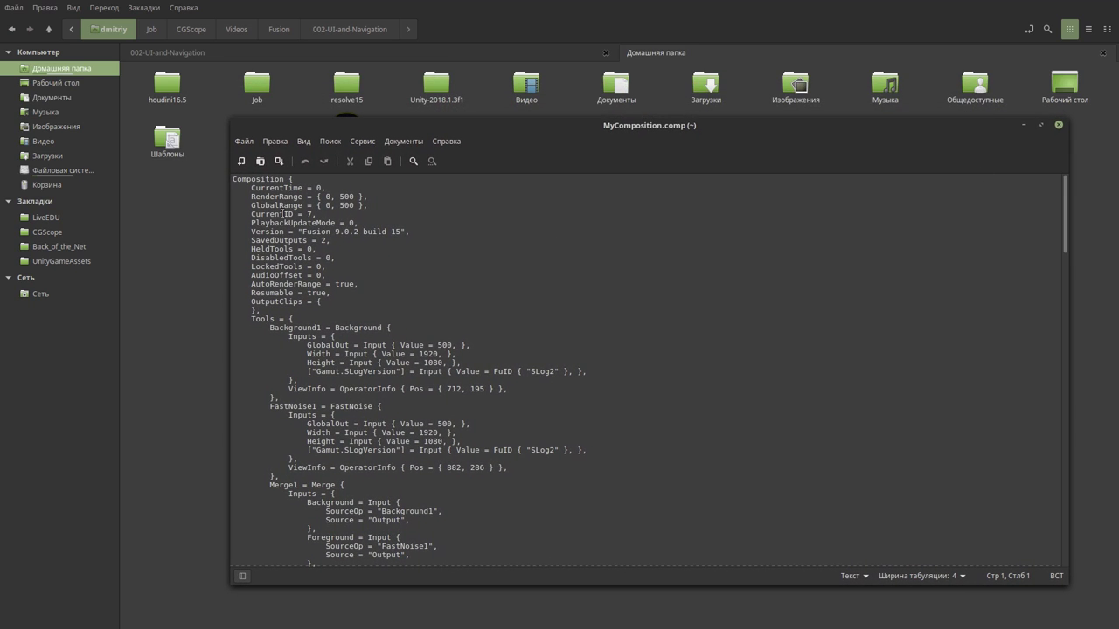
Examine the composition parameters at the start of MyComposition.comp and compare the file with the node flow in Fusion
left_click(282, 188)
left_click(279, 249)
left_click(314, 214)
left_click(316, 293)
key("alt+Tab")
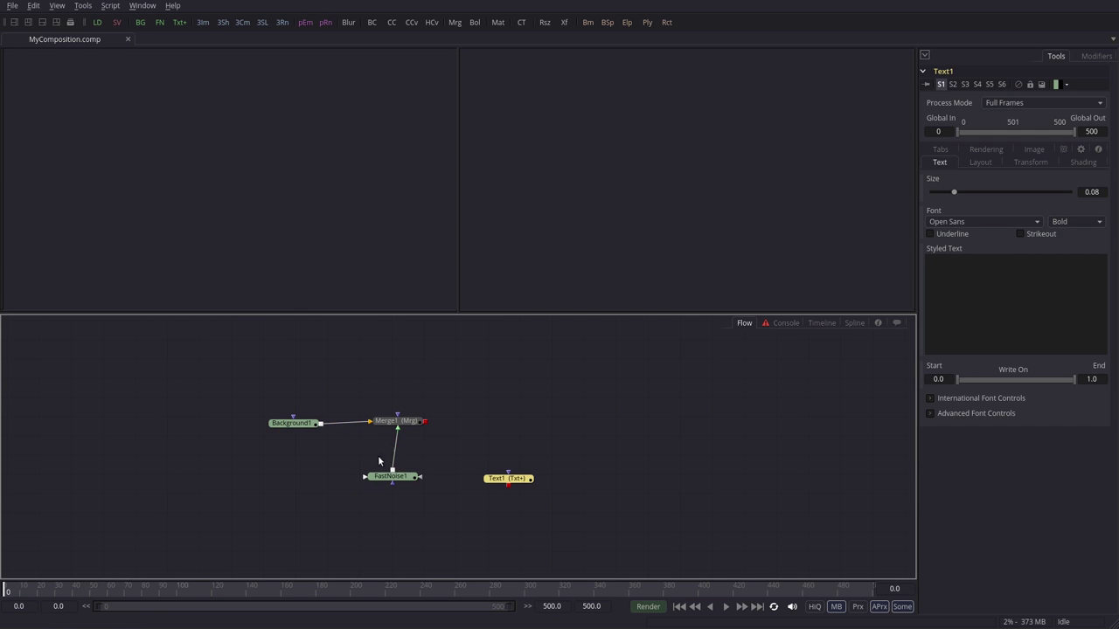
key("alt+Tab")
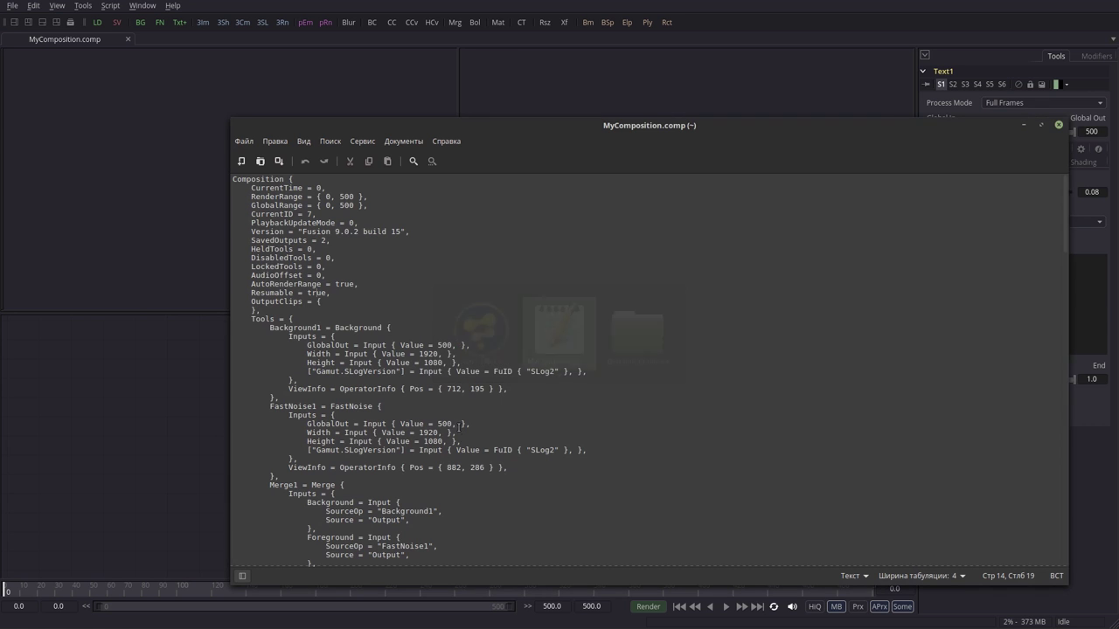
Examine the composition settings and the Background1, FastNoise1 and Merge1 entries in MyComposition.comp, moving the text editor window higher over Fusion
left_click_drag(1063, 222, 1065, 198)
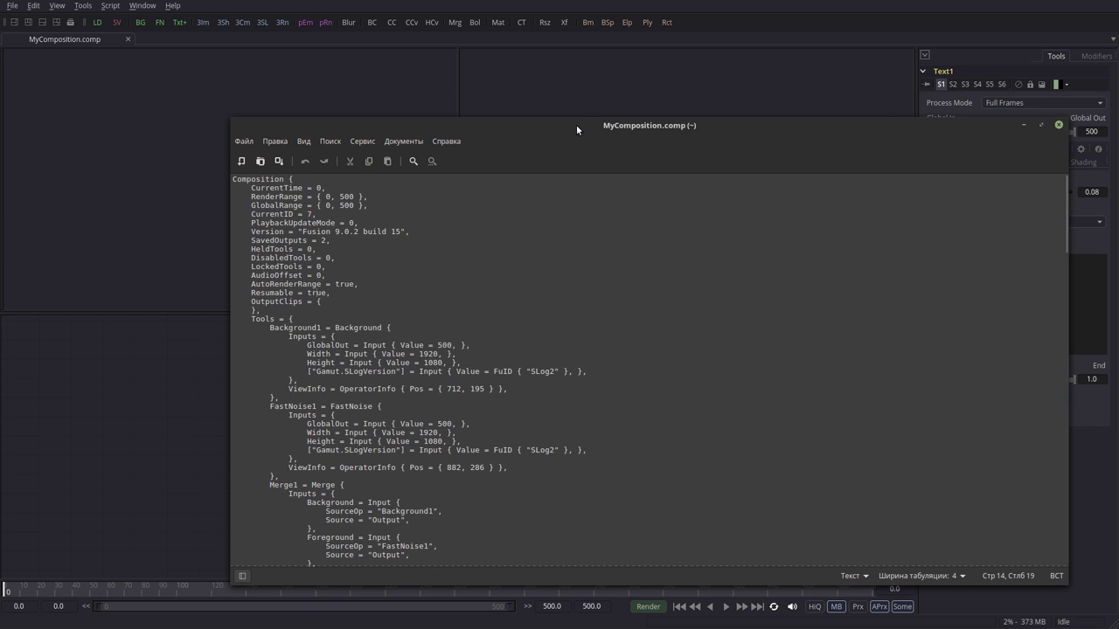
left_click_drag(576, 125, 531, 98)
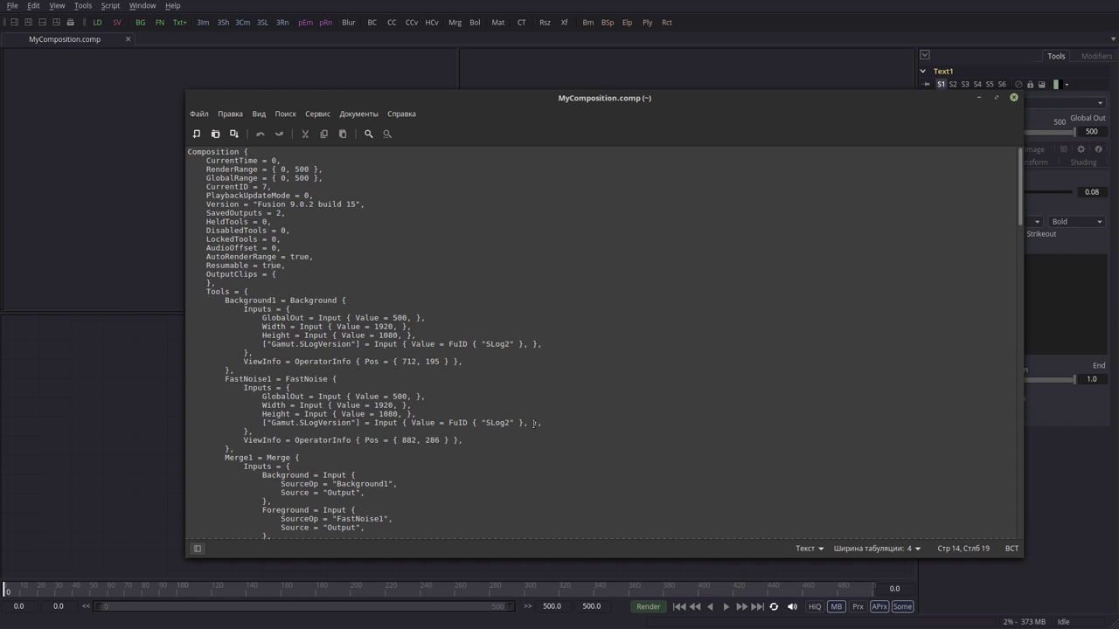
left_click(301, 212)
left_click_drag(656, 97, 633, 101)
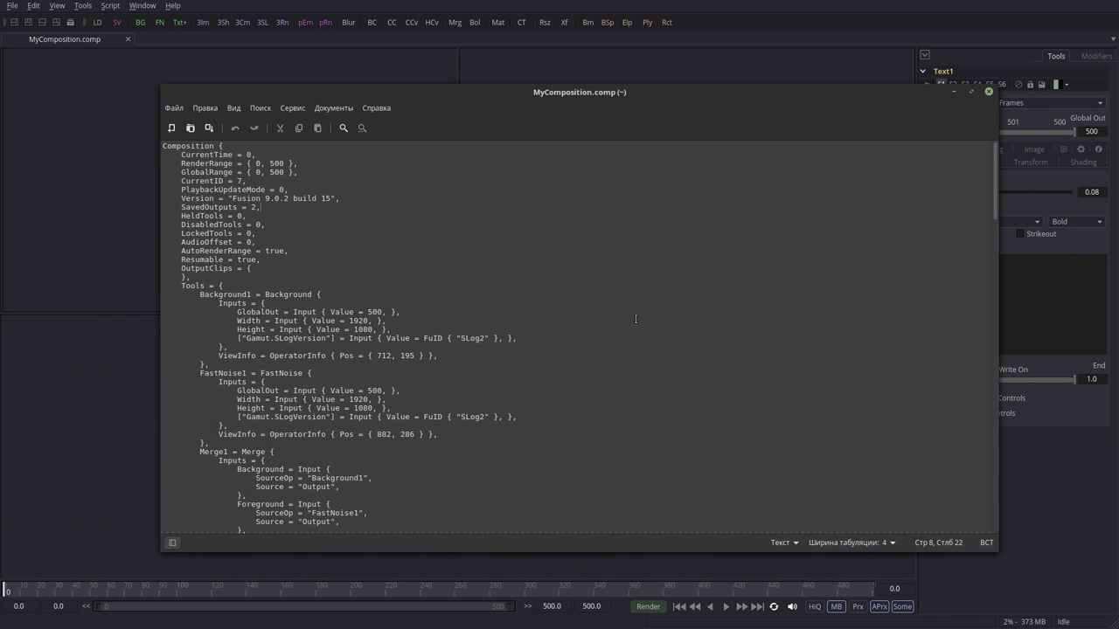
left_click_drag(859, 90, 843, 80)
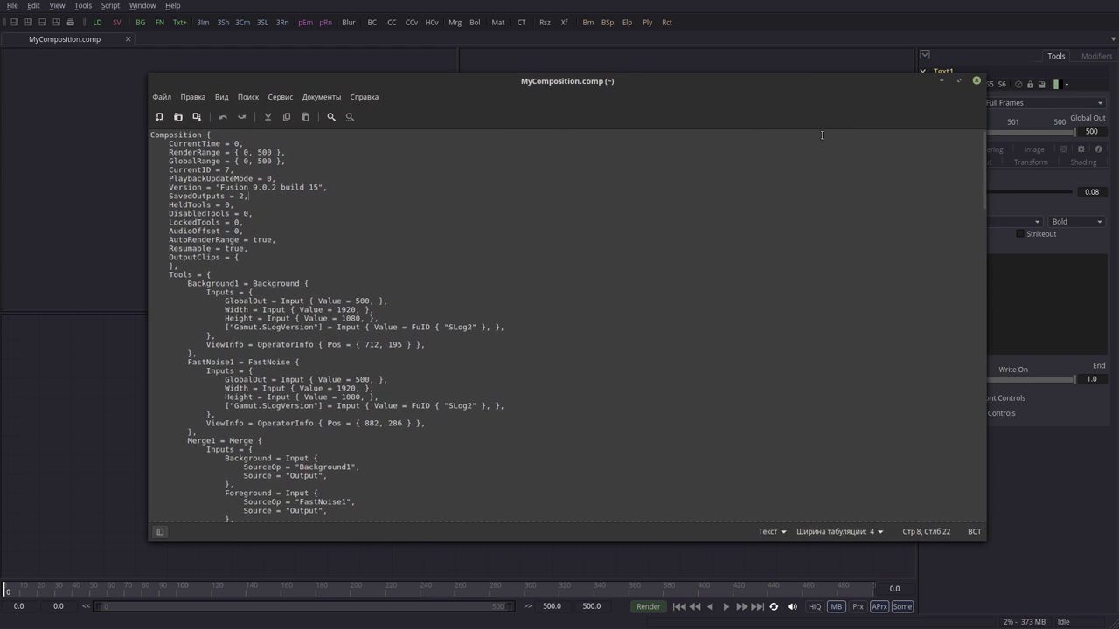
left_click_drag(743, 82, 750, 76)
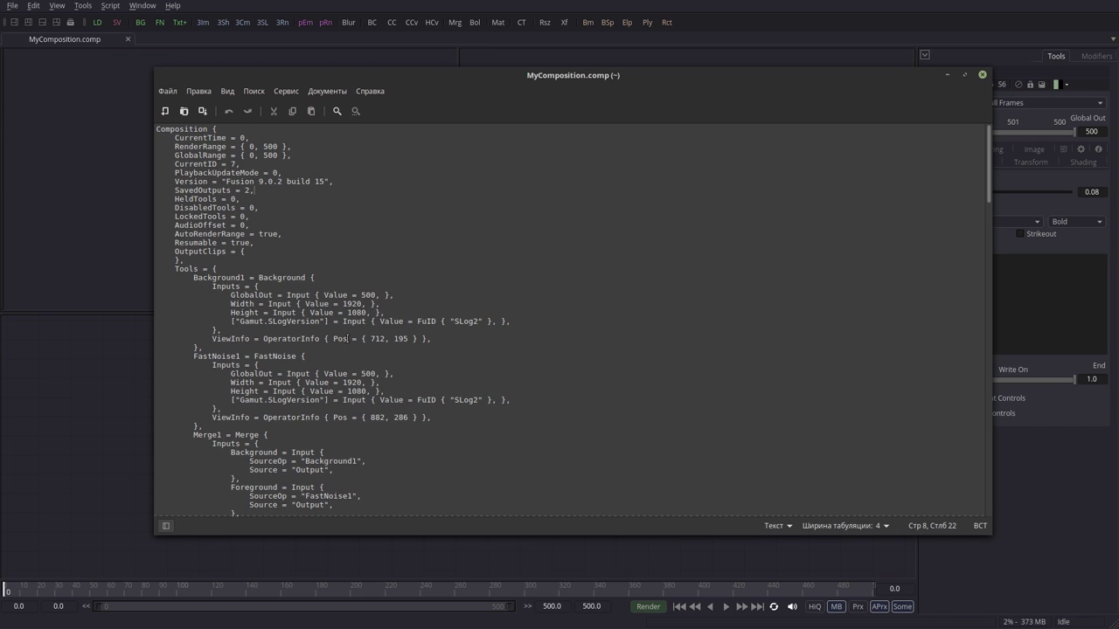
Check Fusion's node flow against the text of MyComposition.comp, and close the text editor
left_click(115, 425)
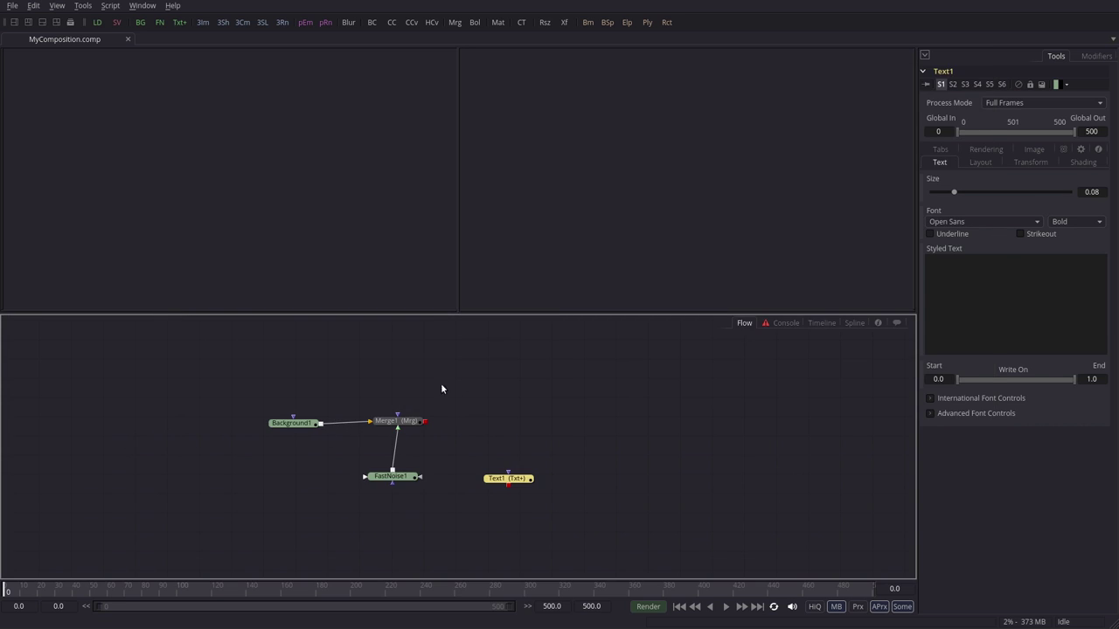
key("alt+Tab")
key("alt+Tab")
scroll(594, 464, "right", 2)
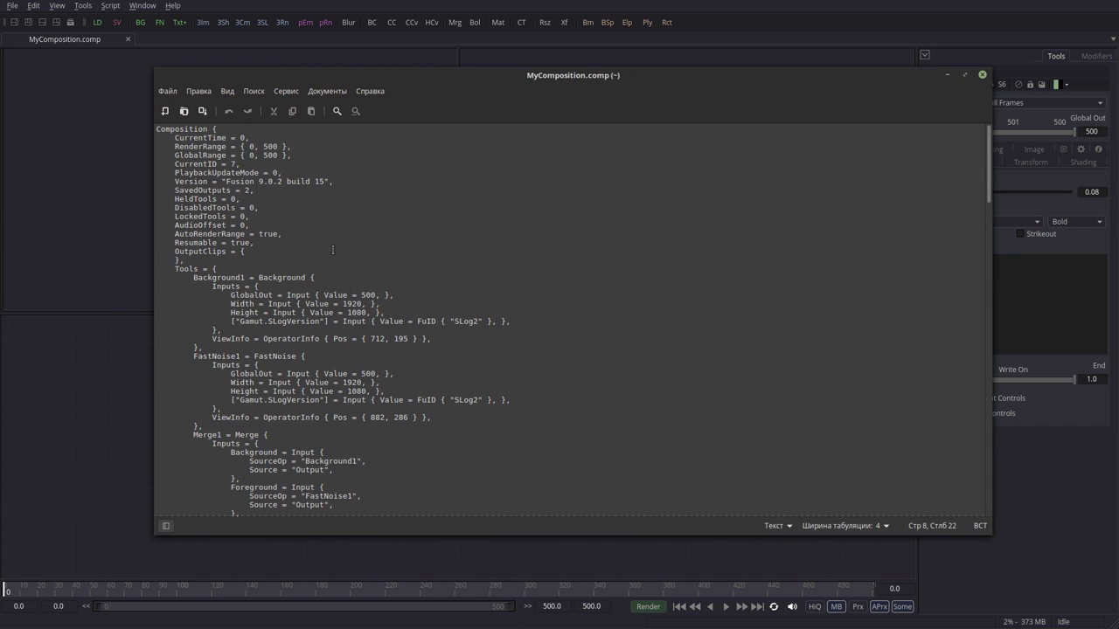
left_click(983, 76)
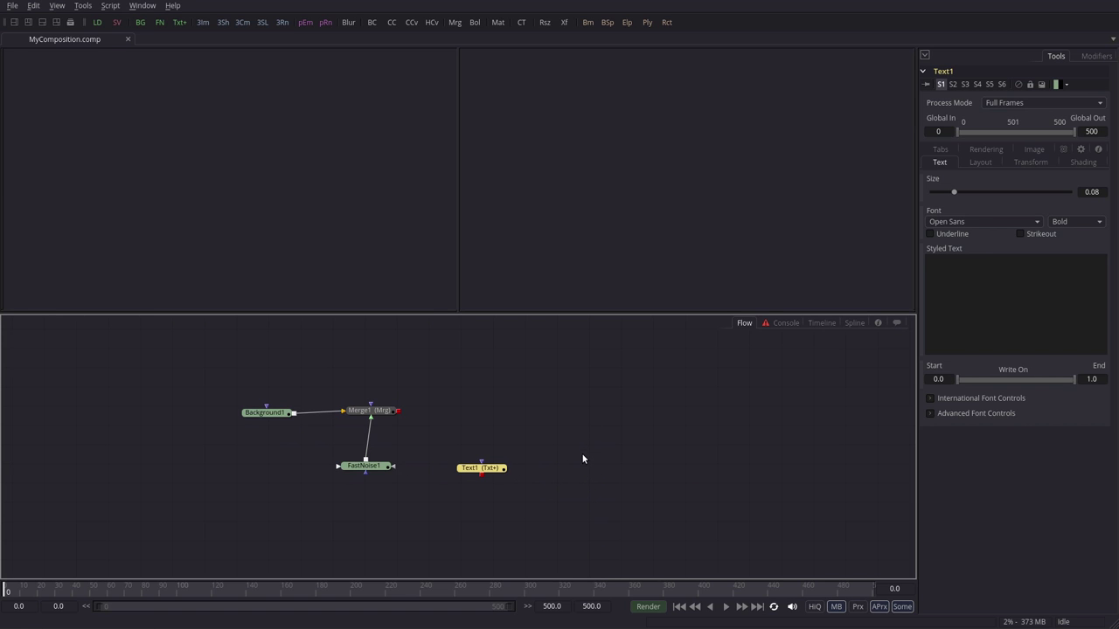
Create a new composition alongside MyComposition.comp, and switch between the two, ending on MyComposition.comp
left_click(9, 6)
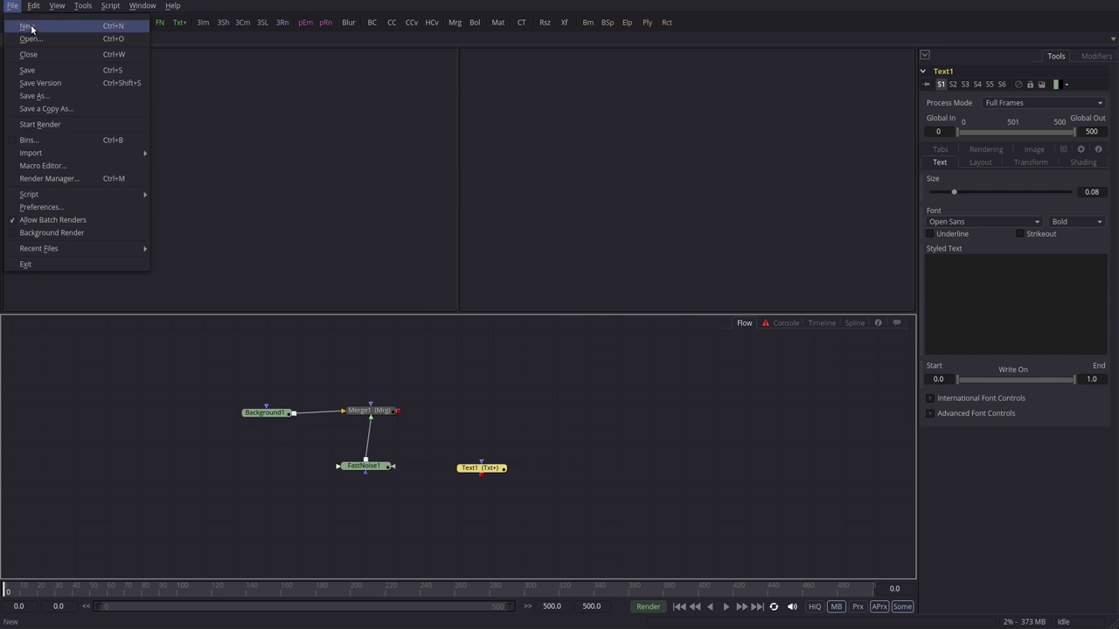
left_click(32, 27)
left_click(99, 36)
left_click(170, 45)
left_click(106, 35)
left_click(171, 40)
left_click(103, 38)
left_click(179, 40)
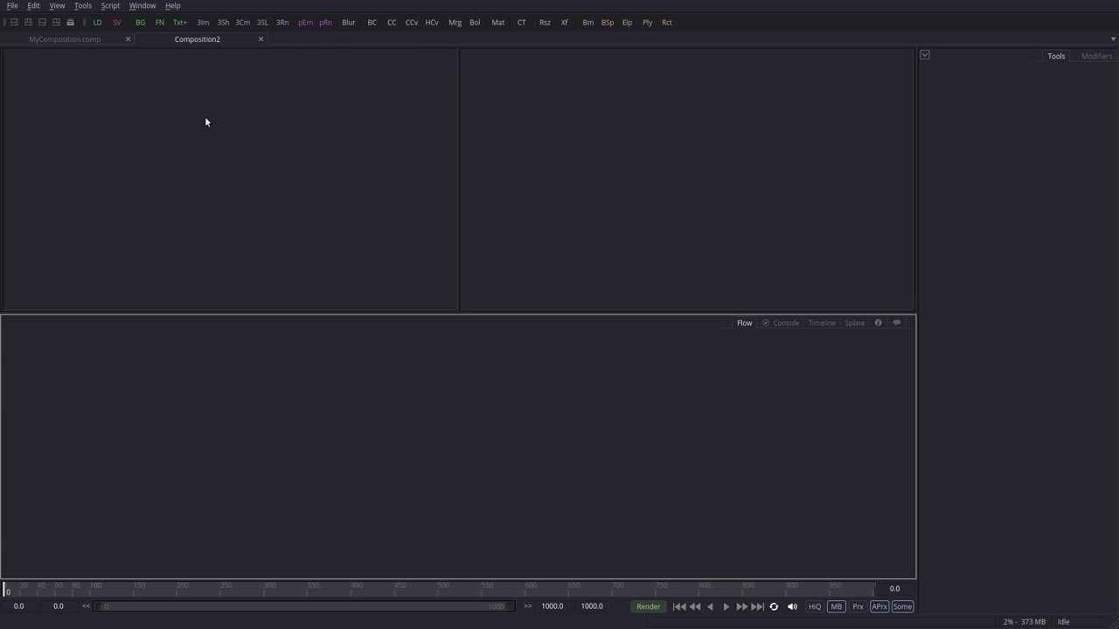
left_click(91, 39)
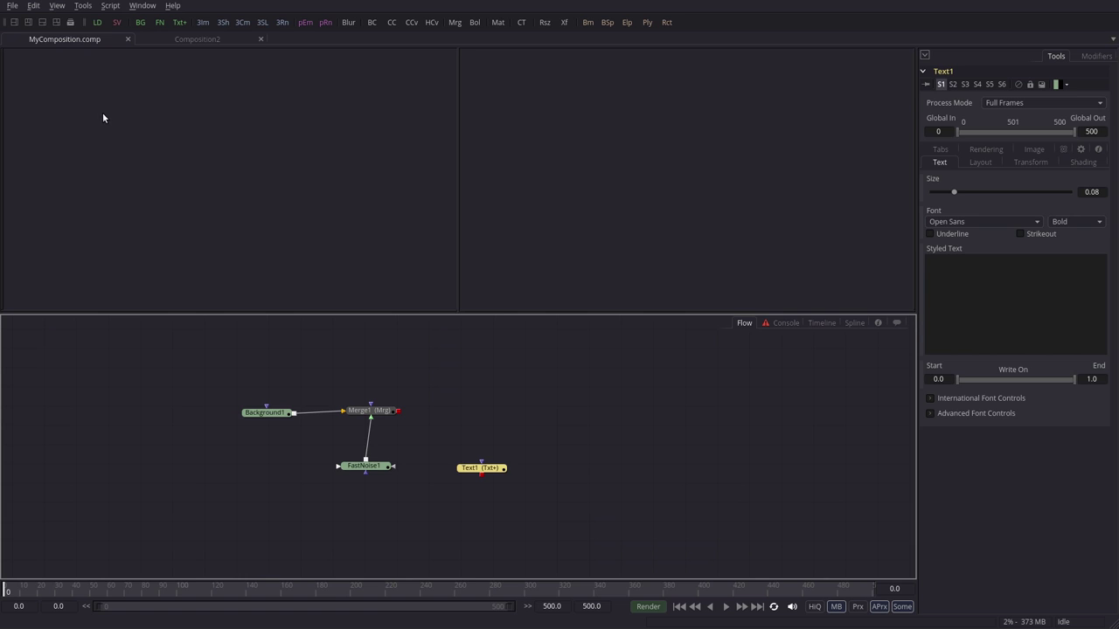
Look through the saved compositions in the Fusion folder of the Open File dialog, and close the dialog without opening any
left_click(13, 6)
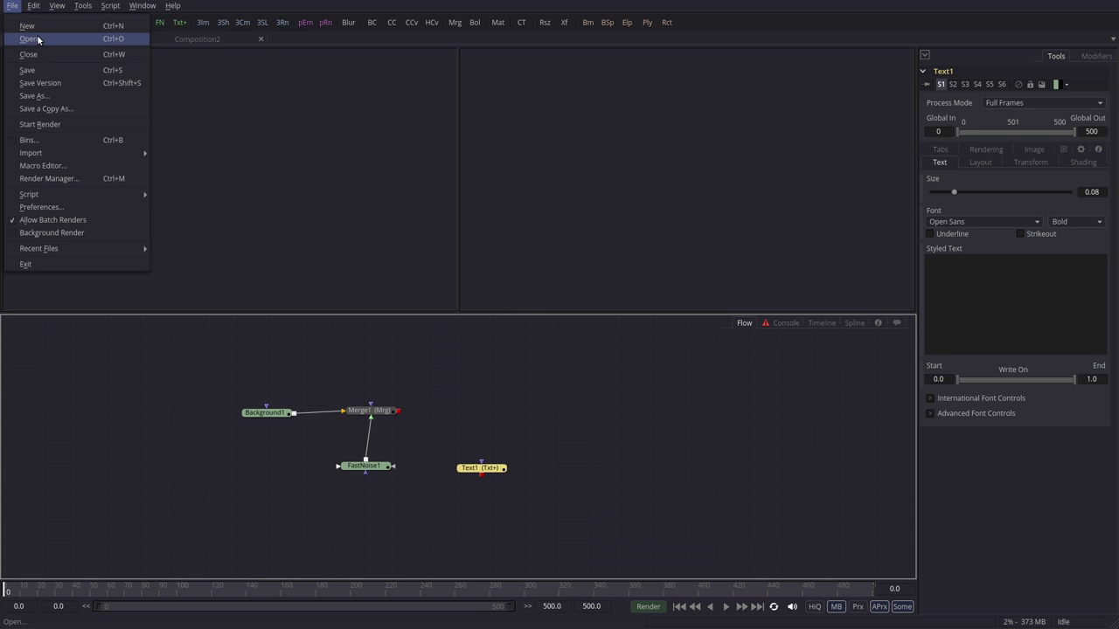
left_click(32, 38)
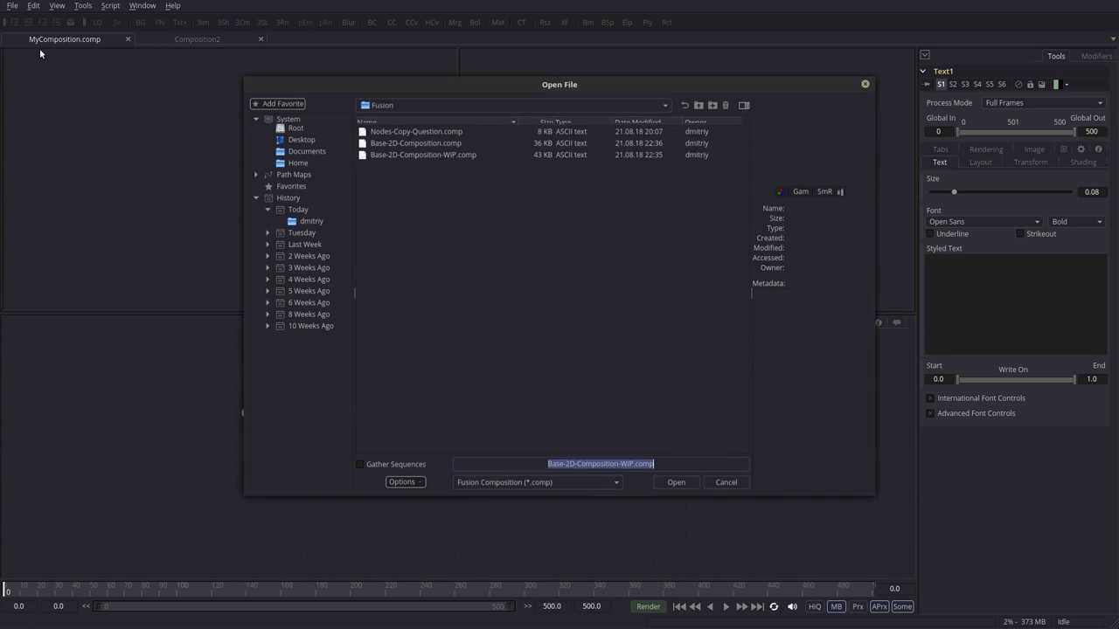
left_click(428, 132)
left_click(428, 142)
left_click(427, 155)
left_click(425, 132)
left_click(427, 154)
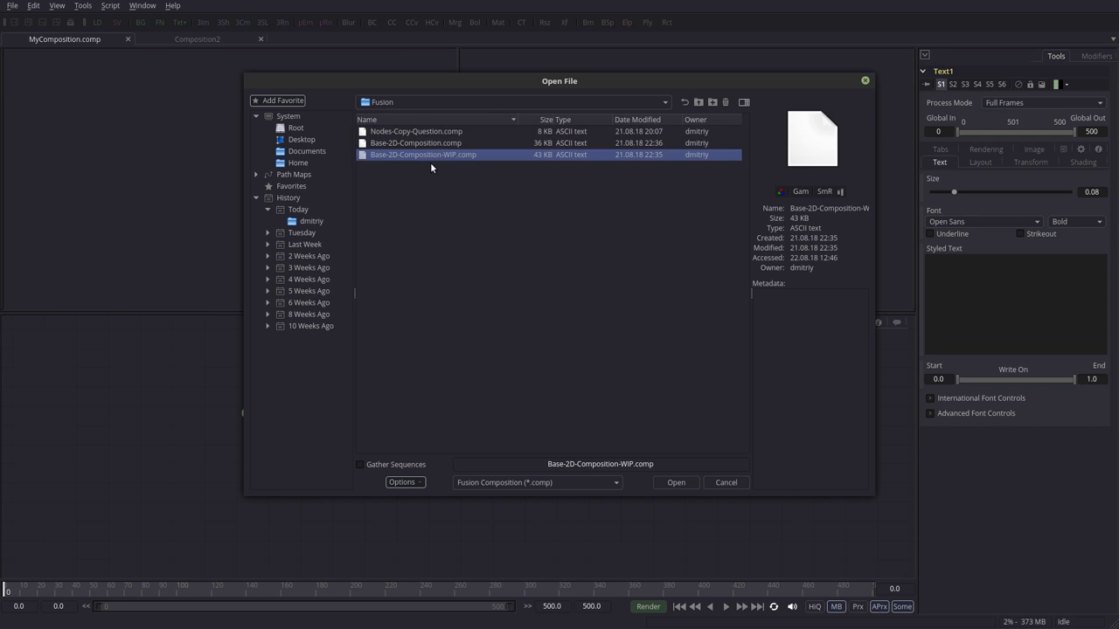
left_click(865, 80)
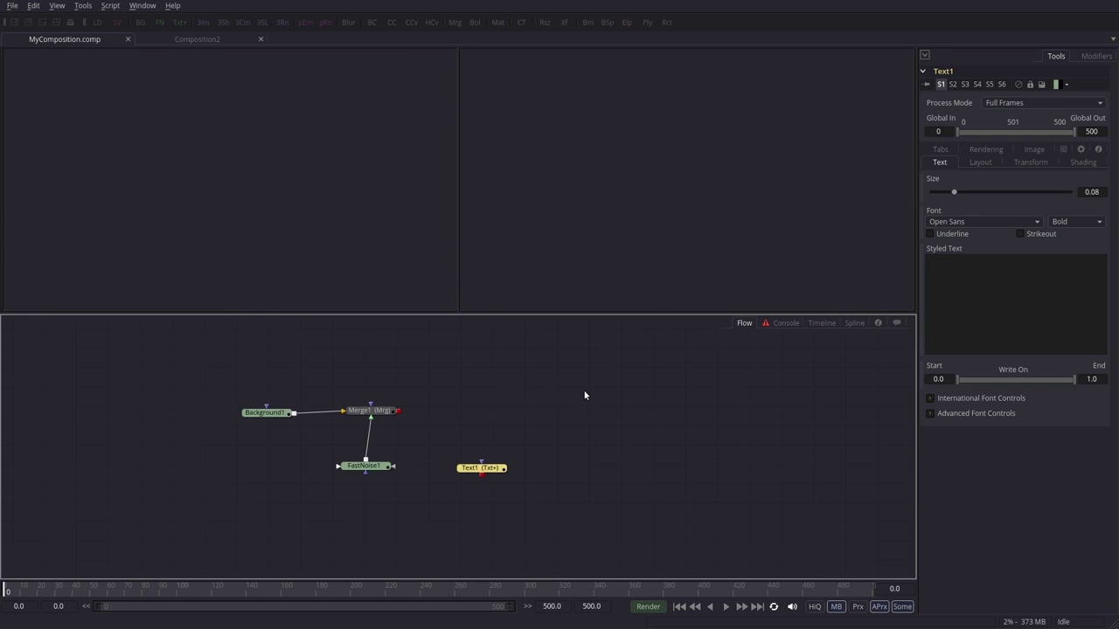
Review the composition saving commands, including Save Version and Save a Copy As, and return to the flow with nothing selected
left_click(13, 6)
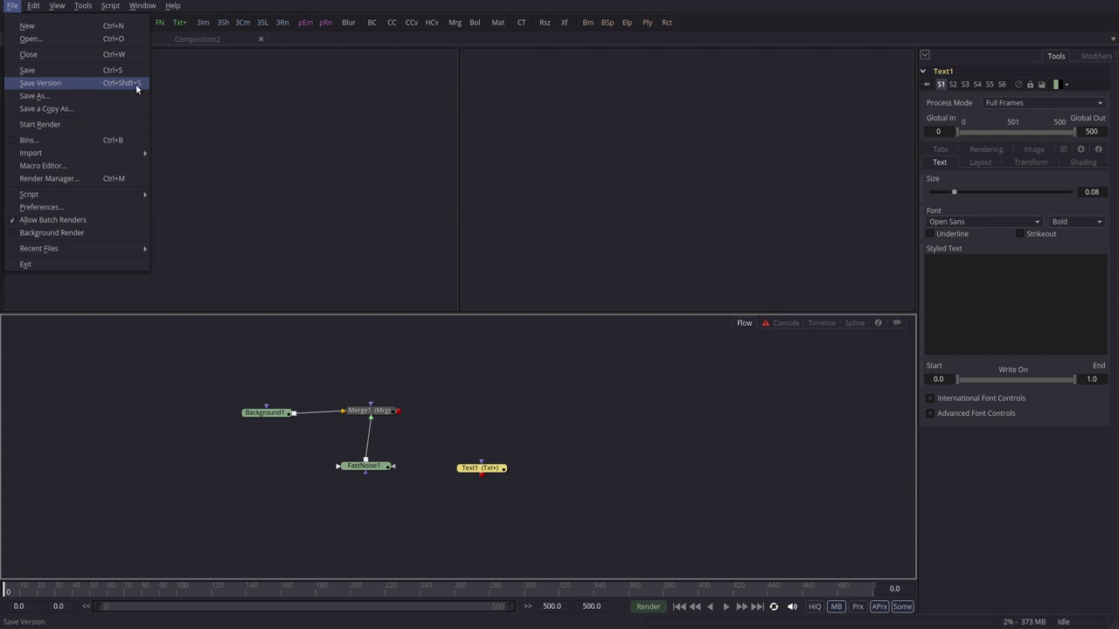
left_click(66, 83)
left_click(12, 6)
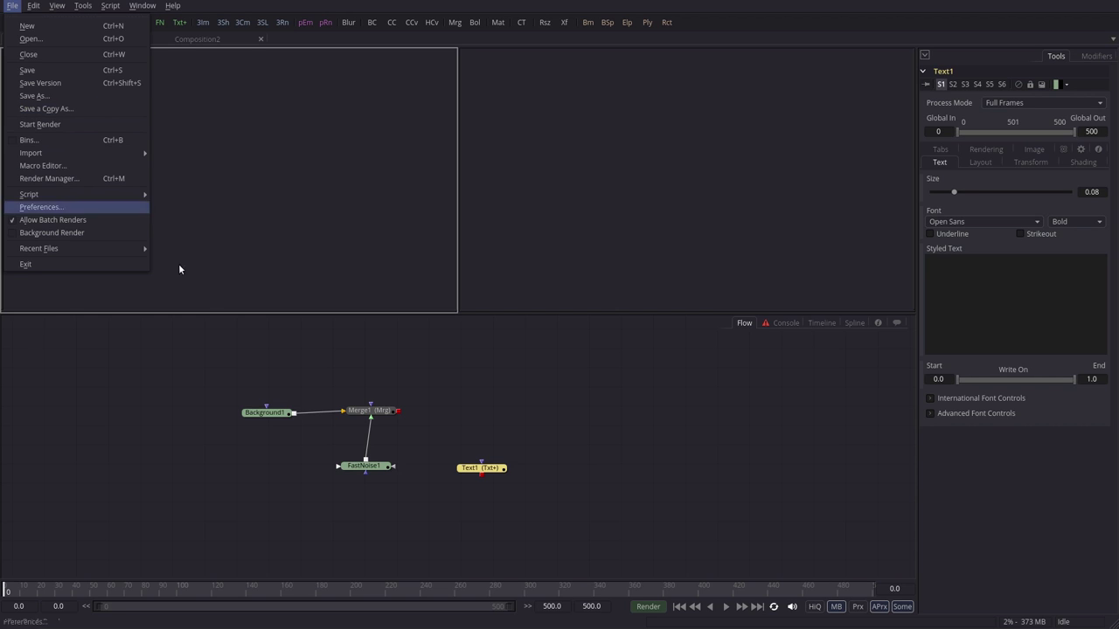
left_click(456, 419)
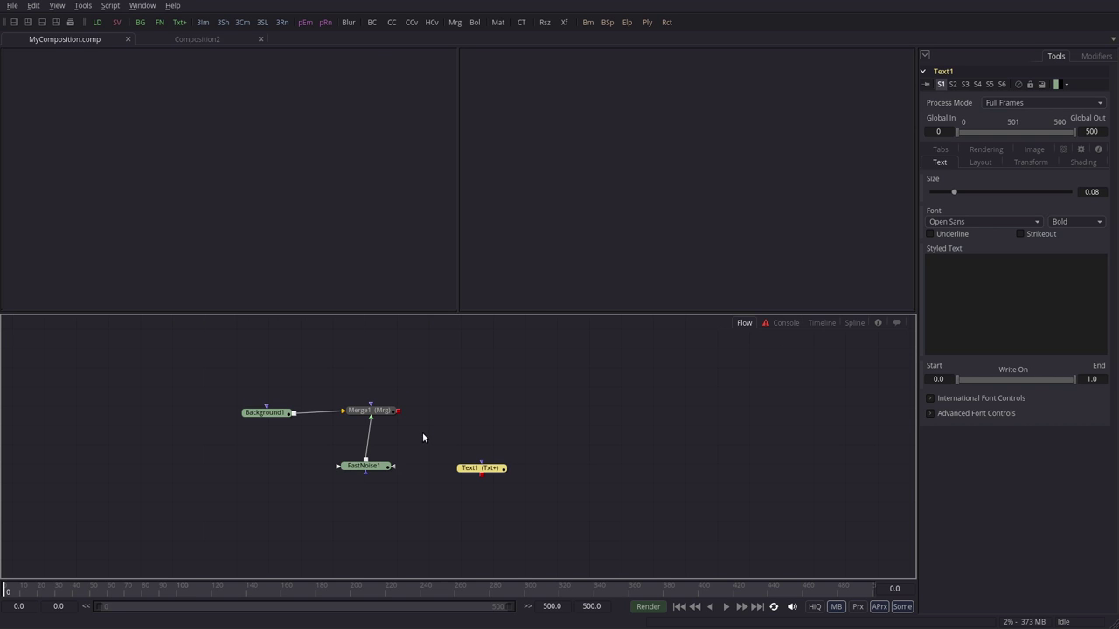
left_click(14, 6)
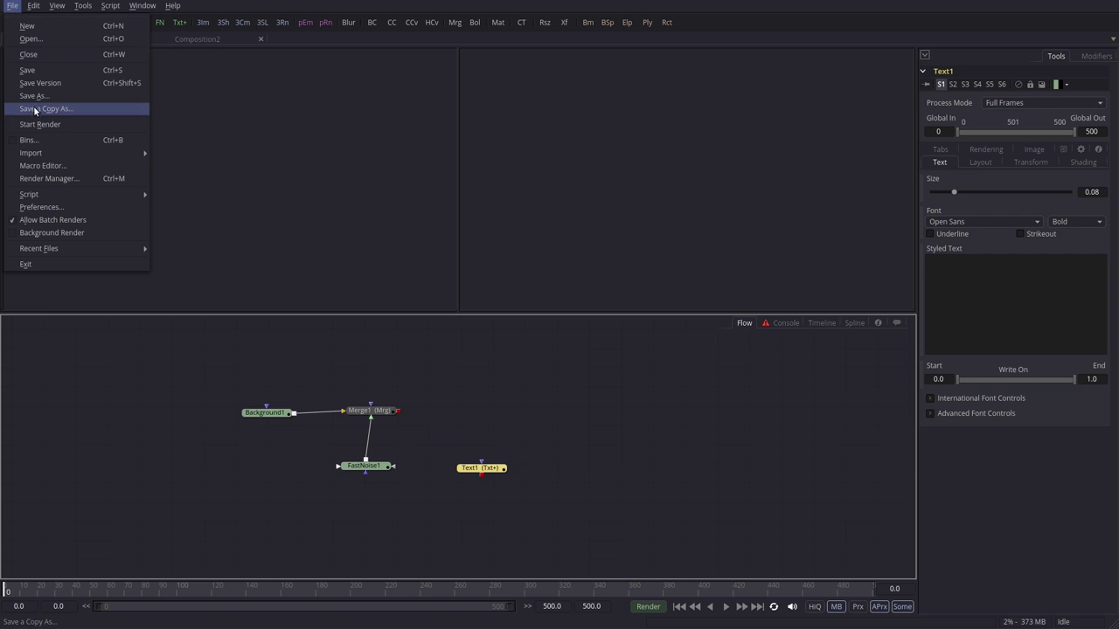
left_click(13, 6)
left_click(614, 459)
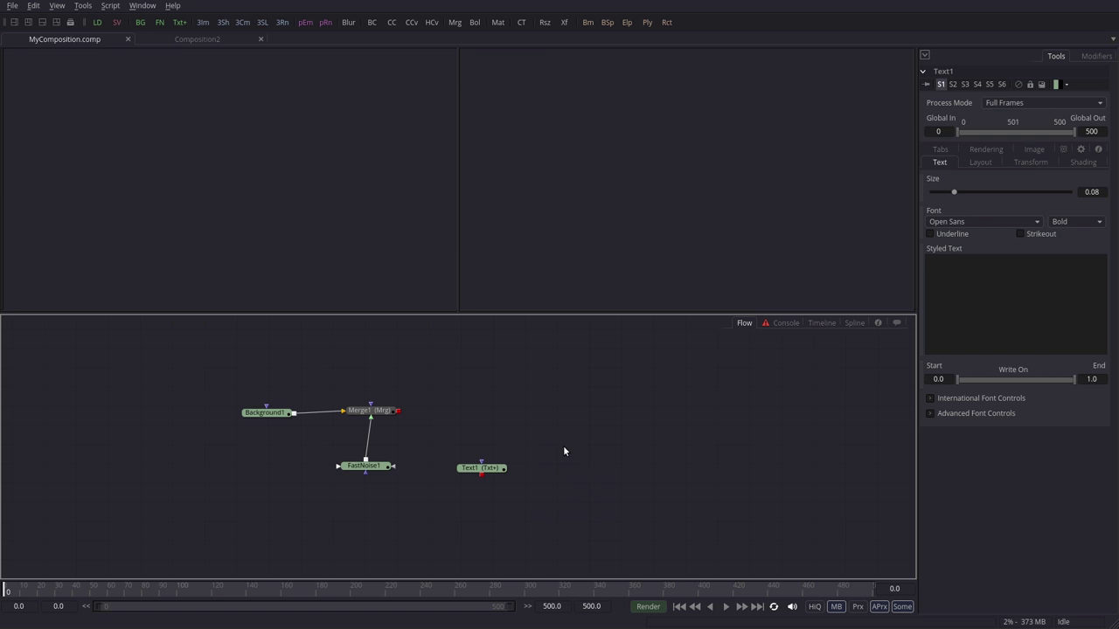
Delete all four nodes from the MyComposition.comp flow and close Composition2
left_click_drag(224, 374, 603, 526)
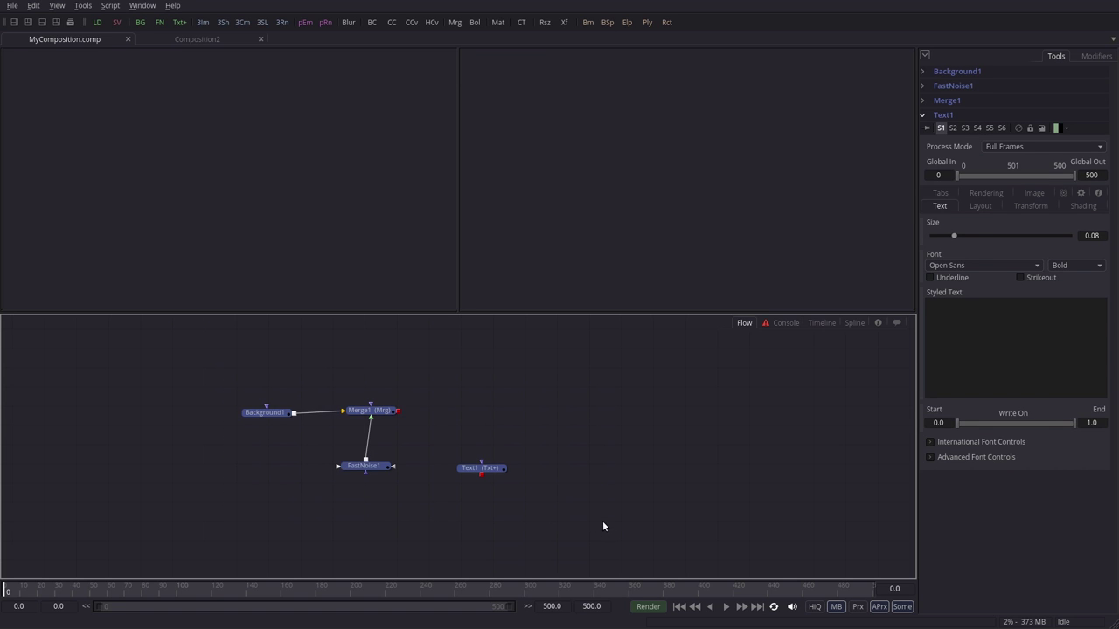
key("Delete")
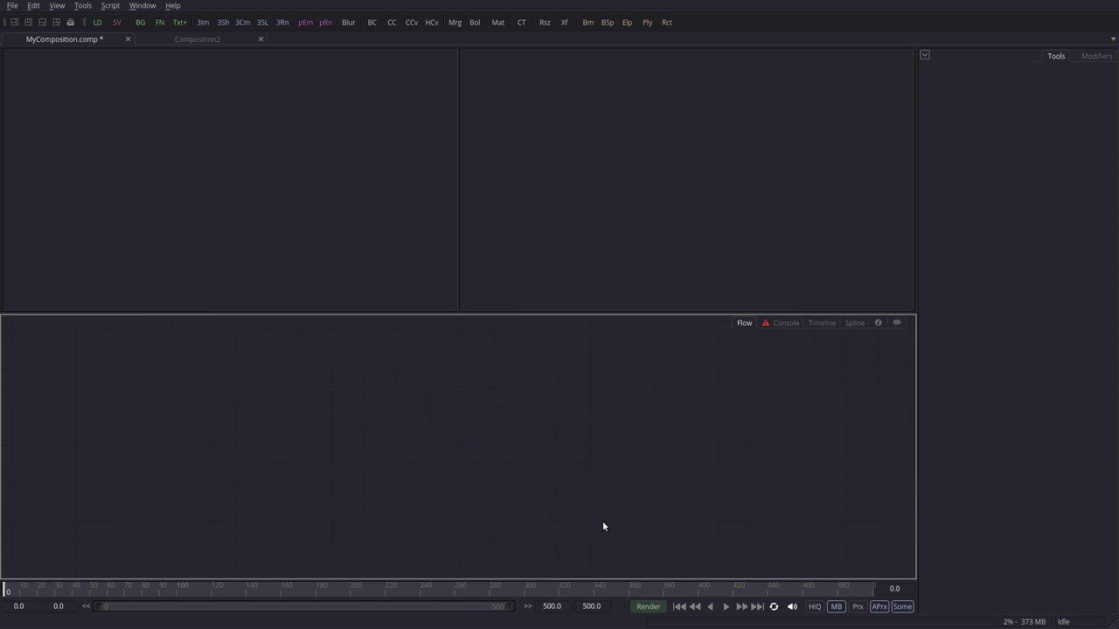
left_click(262, 39)
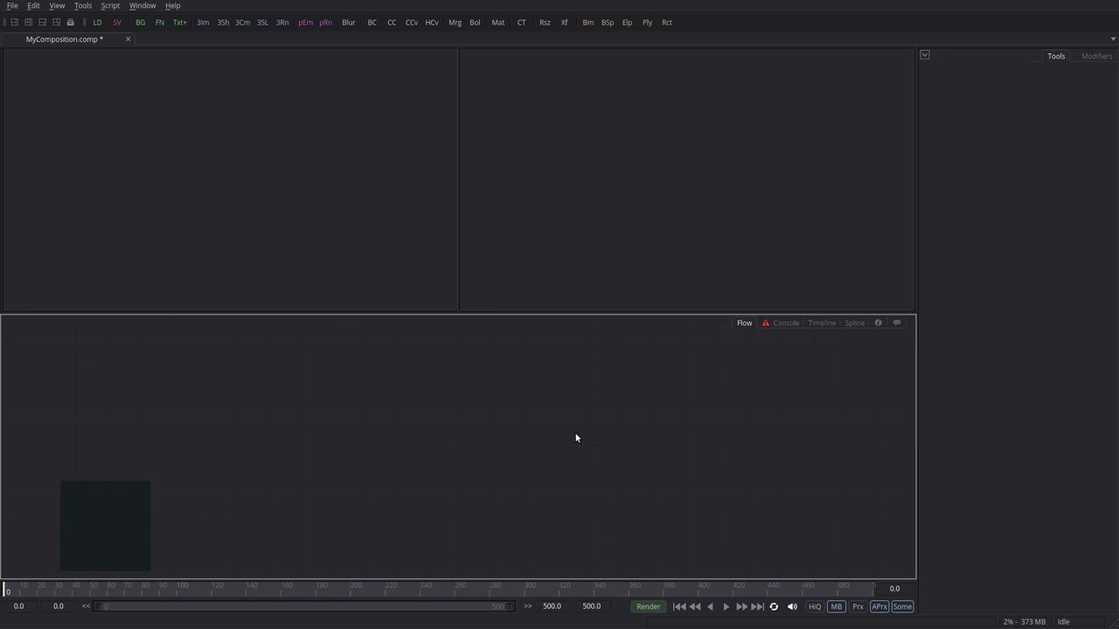
Add a Cube 3D node from the 3D tools to the empty flow
left_click(83, 6)
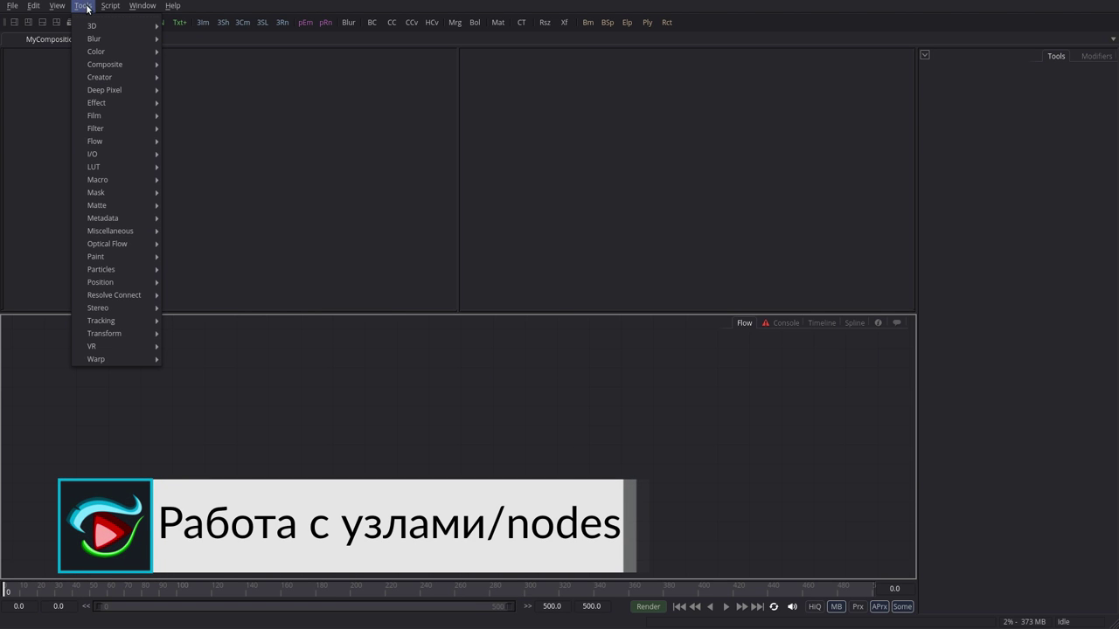
mouse_move(96, 30)
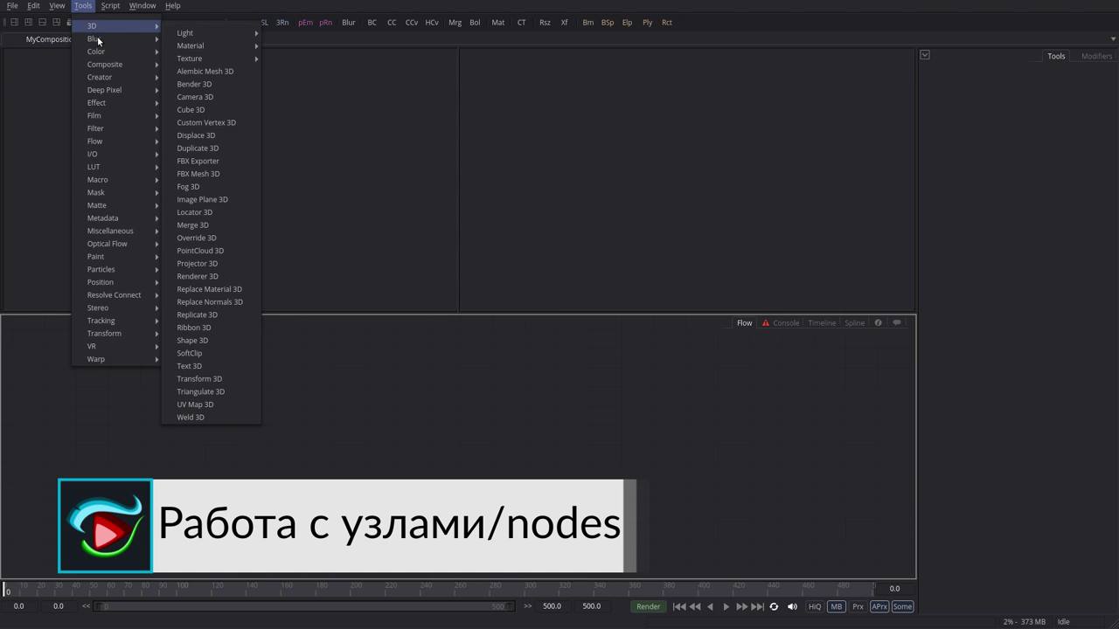
left_click(204, 108)
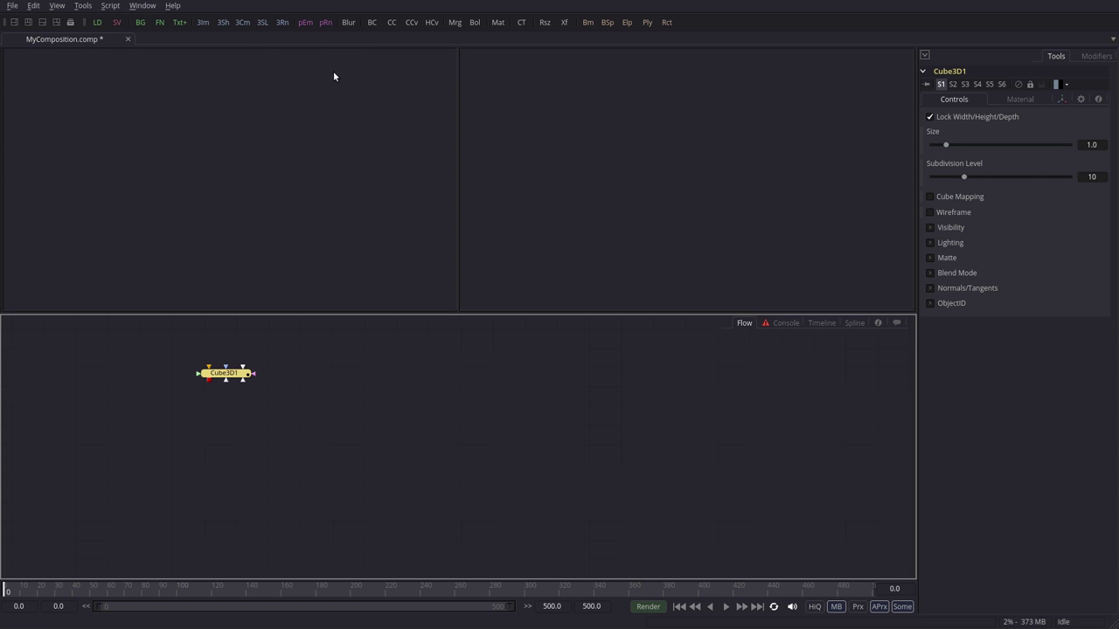
Add a Color Corrector node to the right of the cube node and a Brightness/Contrast node farther right and below it
left_click(326, 373)
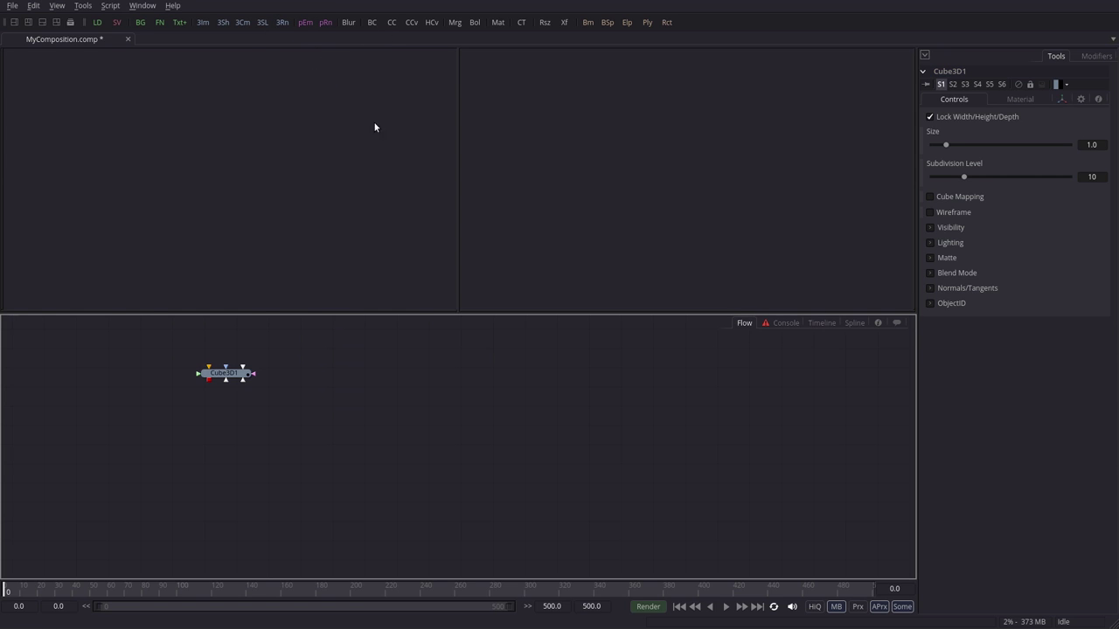
left_click(393, 24)
left_click(367, 420)
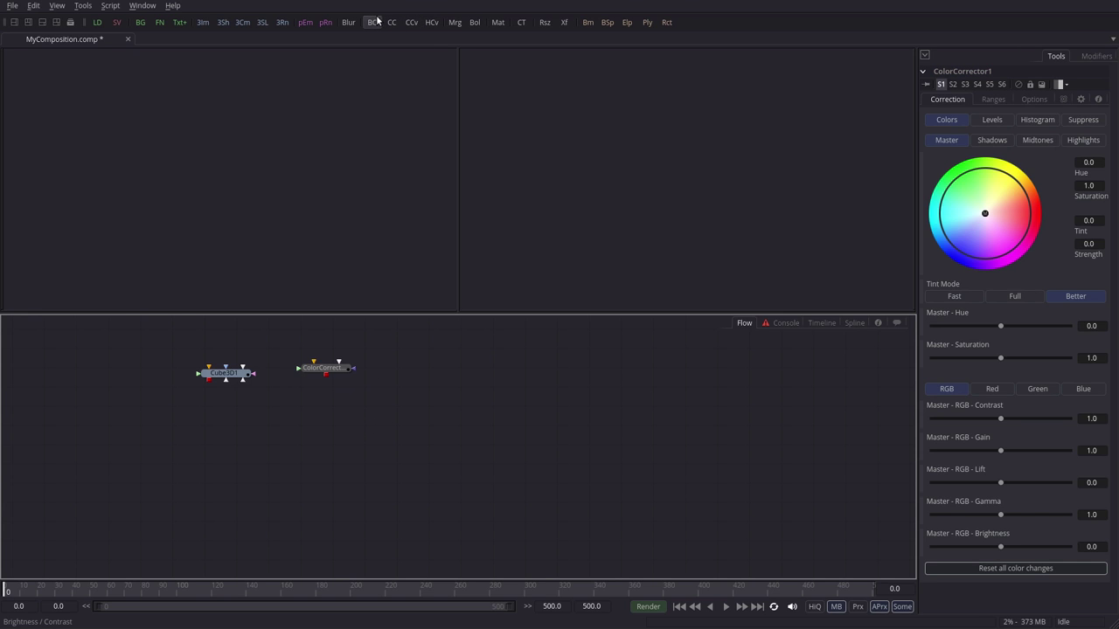
left_click_drag(372, 23, 425, 435)
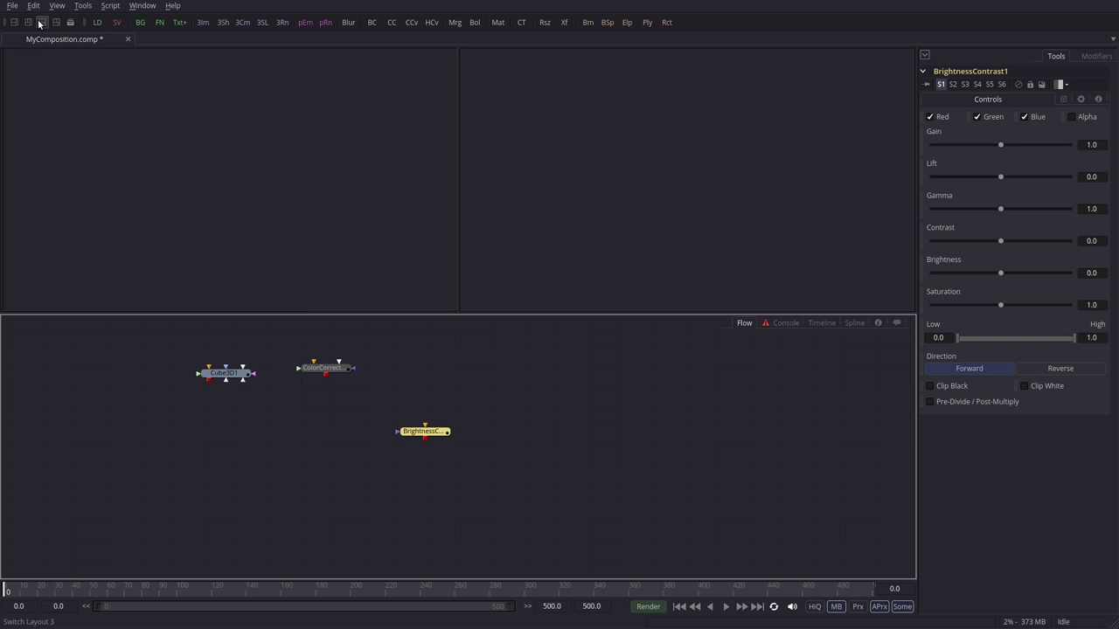
Open the Bins window and place it over the viewers
left_click(83, 7)
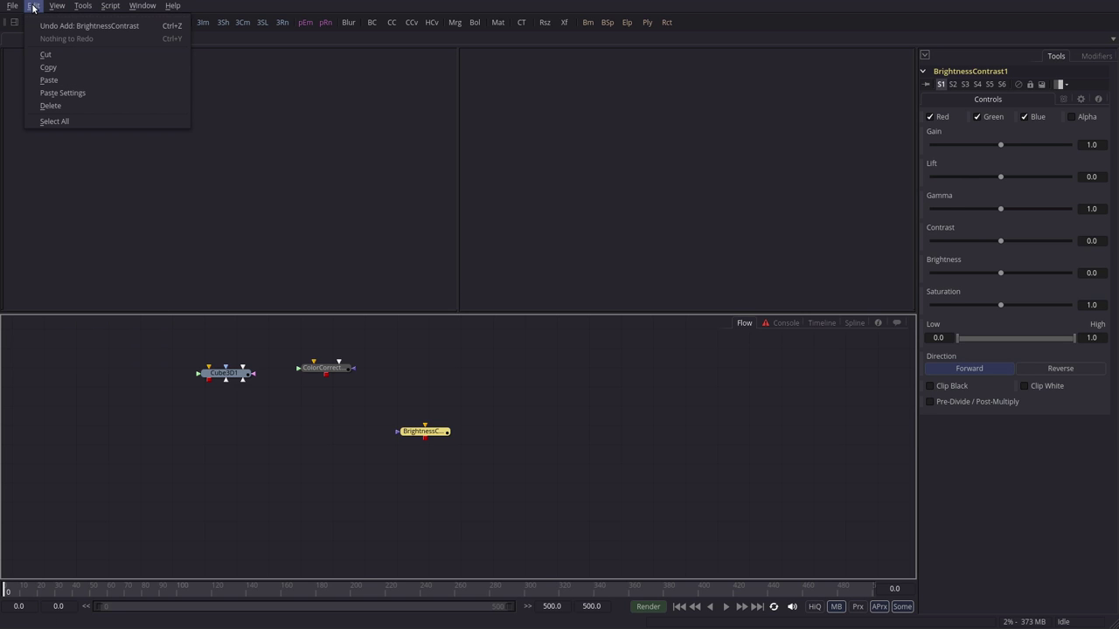
mouse_move(55, 7)
mouse_move(15, 7)
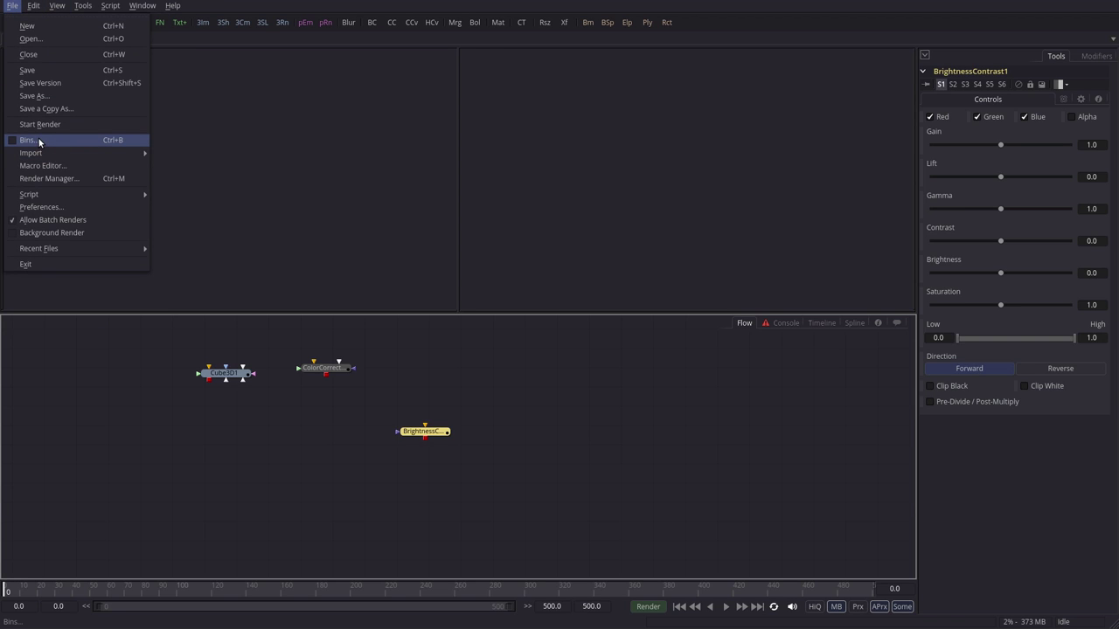
left_click(117, 142)
left_click_drag(498, 120, 469, 77)
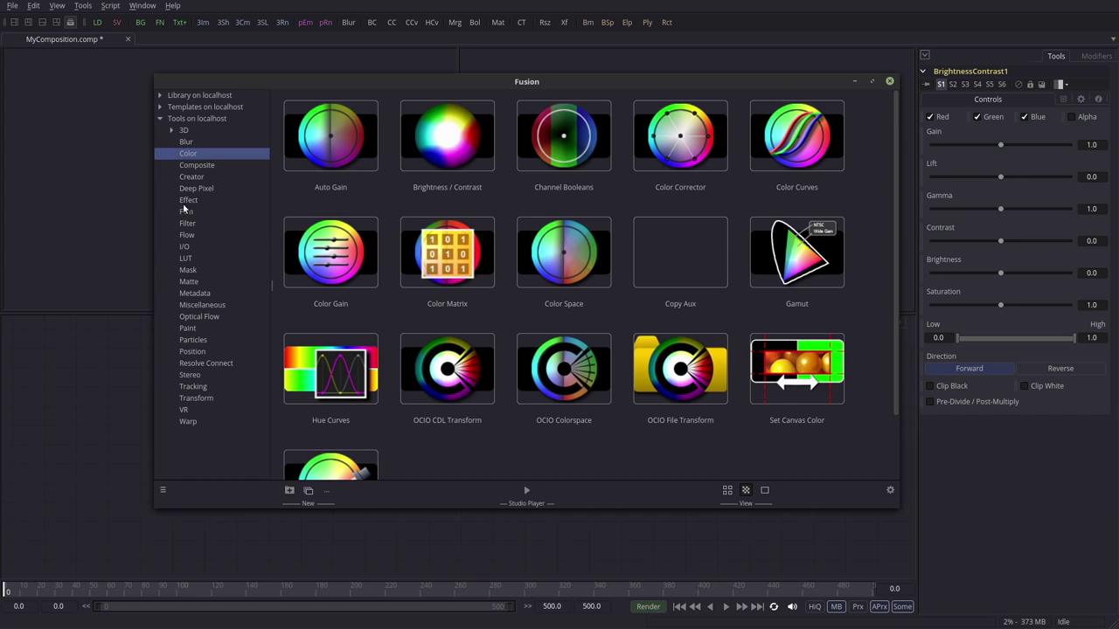
Collapse the Tools bin, and look at the folders in the Library and Templates bins on localhost
left_click(160, 119)
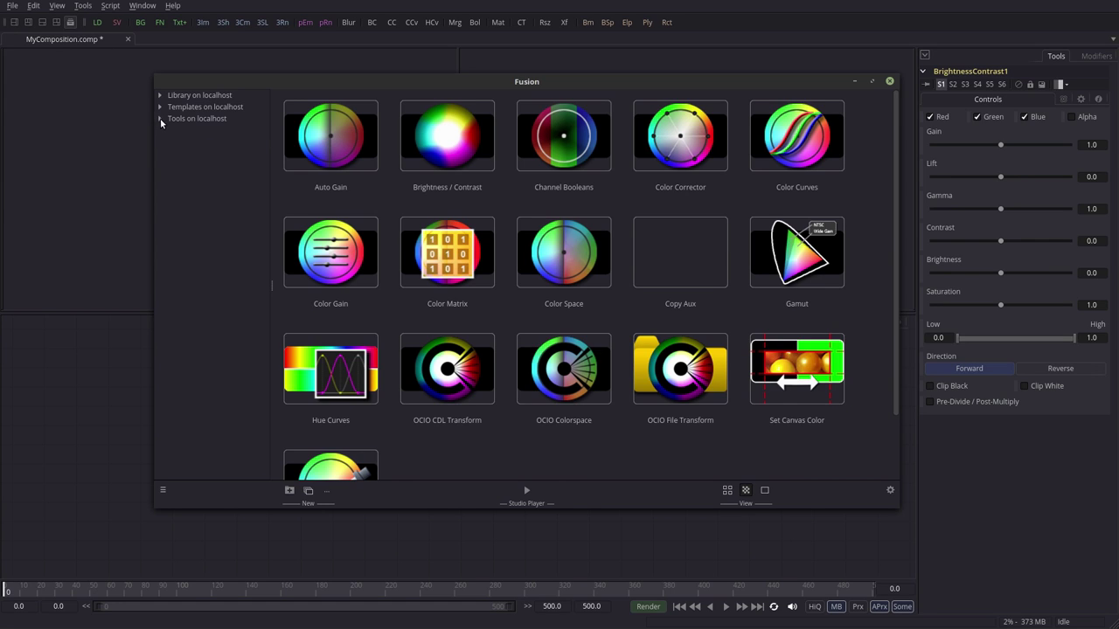
left_click(206, 98)
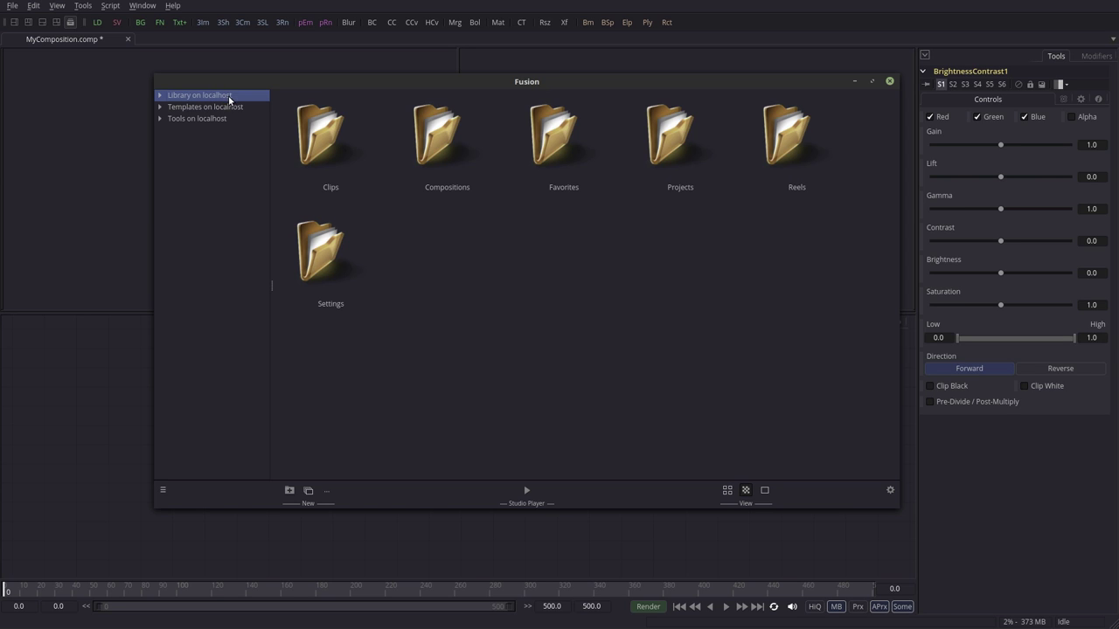
left_click(204, 108)
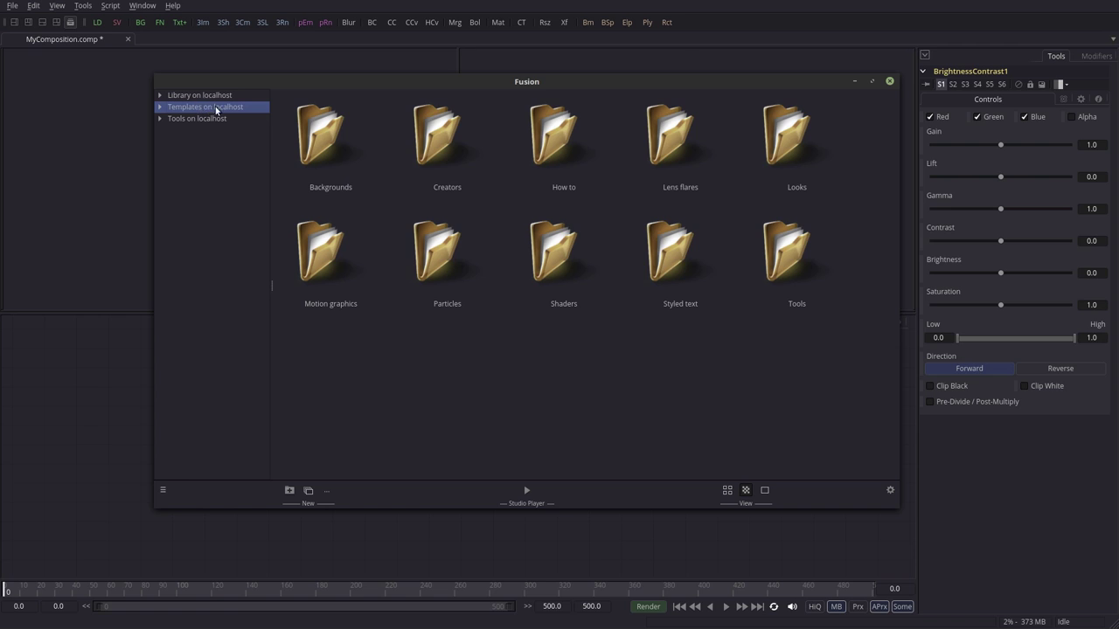
Expand the Tools bin on localhost and look at the tools in its Blur and Color categories
left_click(193, 119)
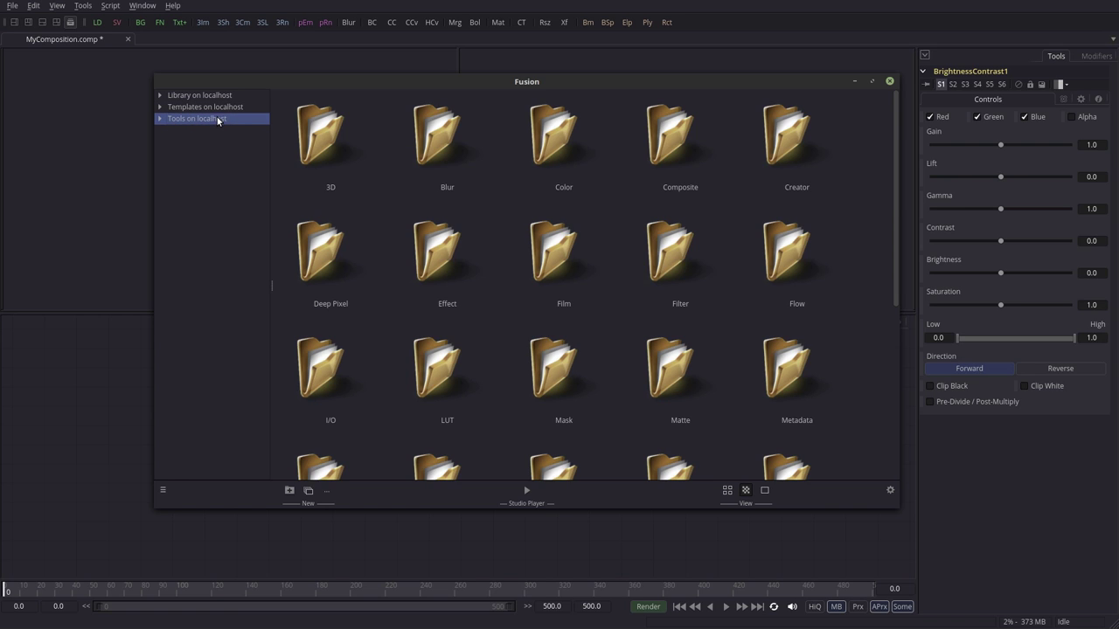
left_click(161, 120)
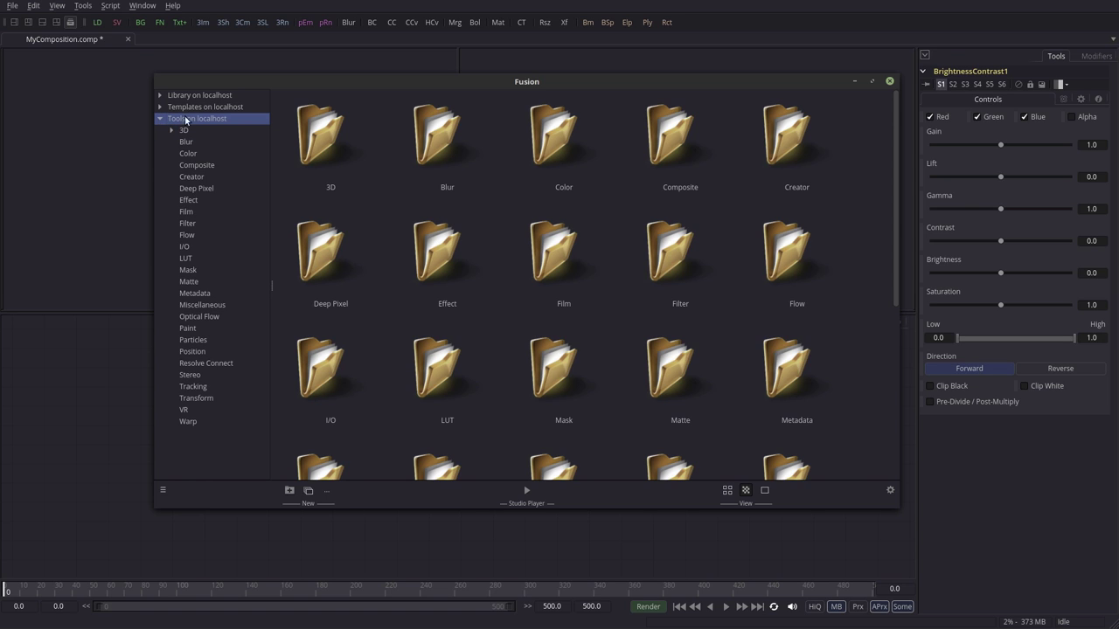
left_click_drag(210, 85, 279, 85)
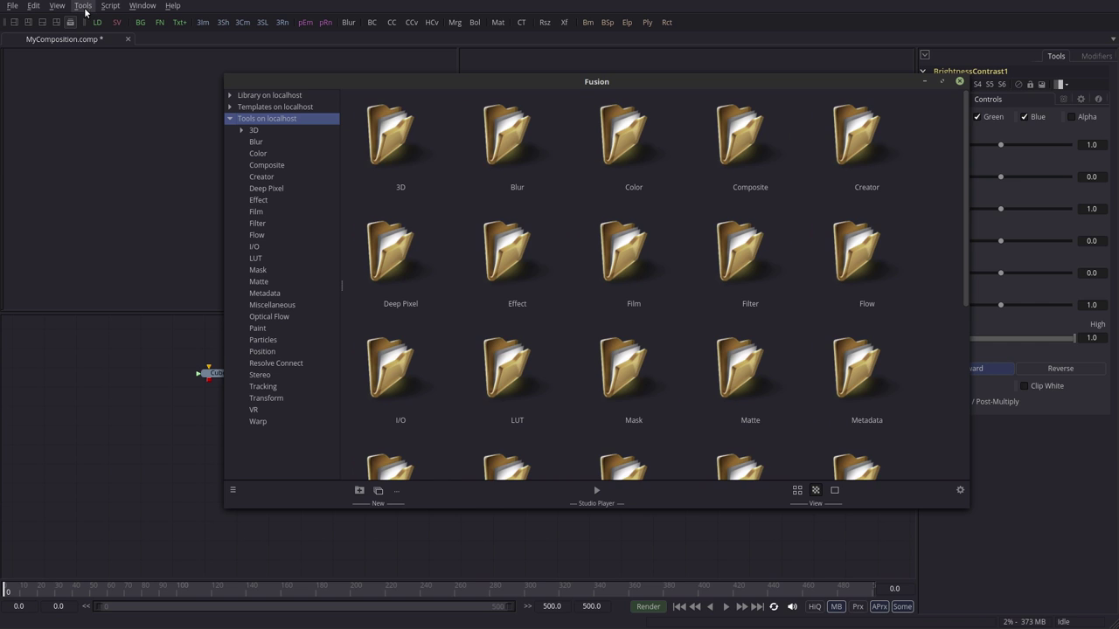
left_click(256, 131)
left_click(257, 144)
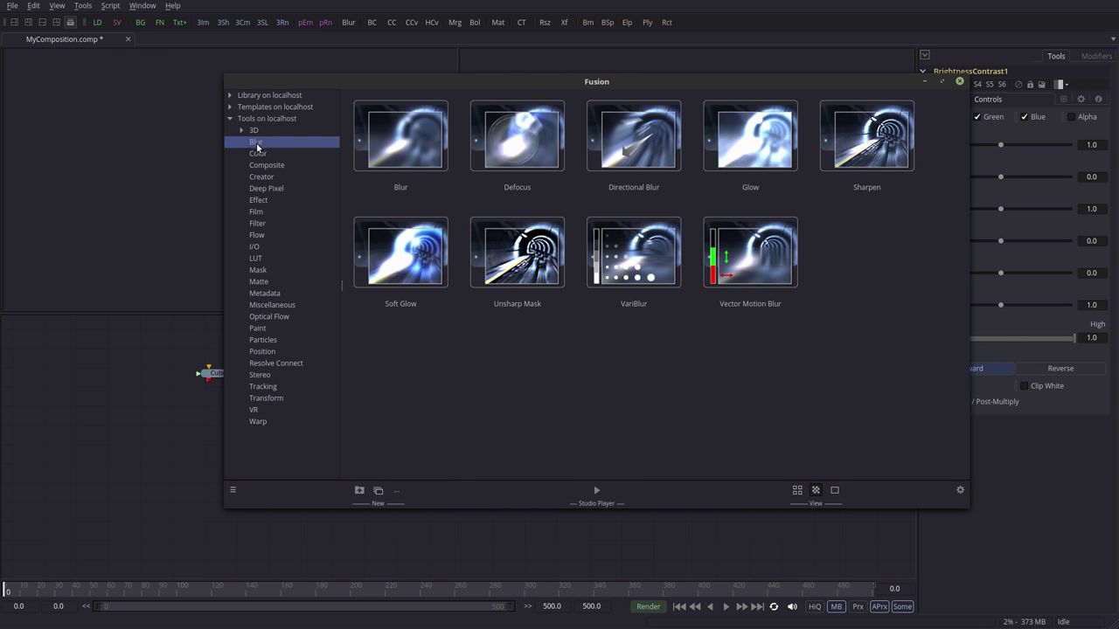
left_click(259, 155)
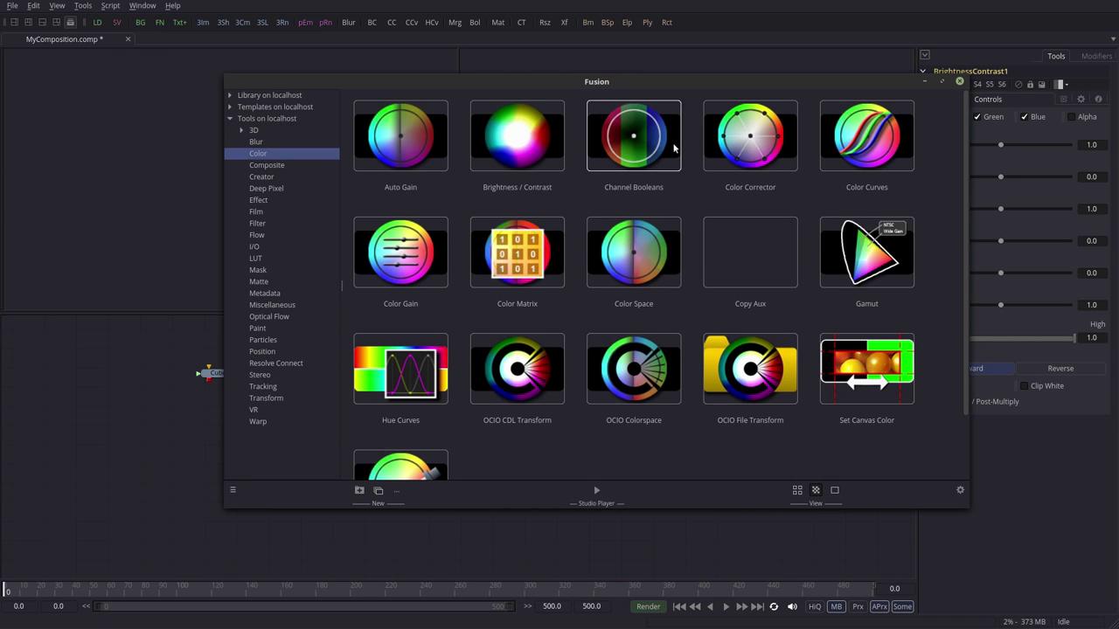
left_click_drag(670, 82, 653, 74)
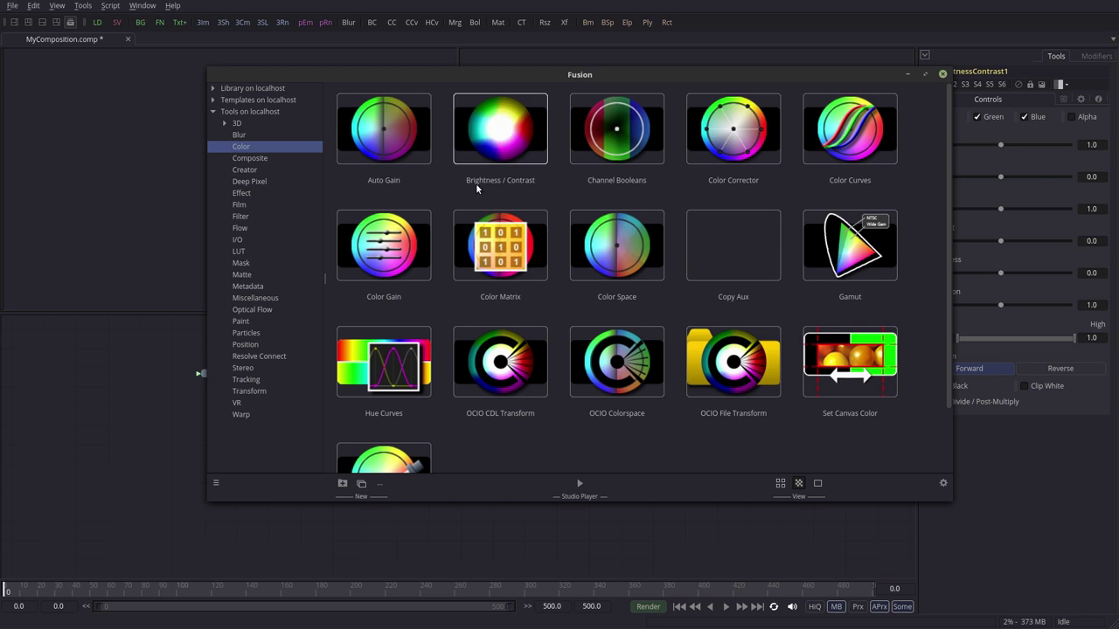
Look through the Creator, Metadata, Matte, Mask, LUT, Miscellaneous, I/O and Film categories of the Tools bin
left_click(238, 170)
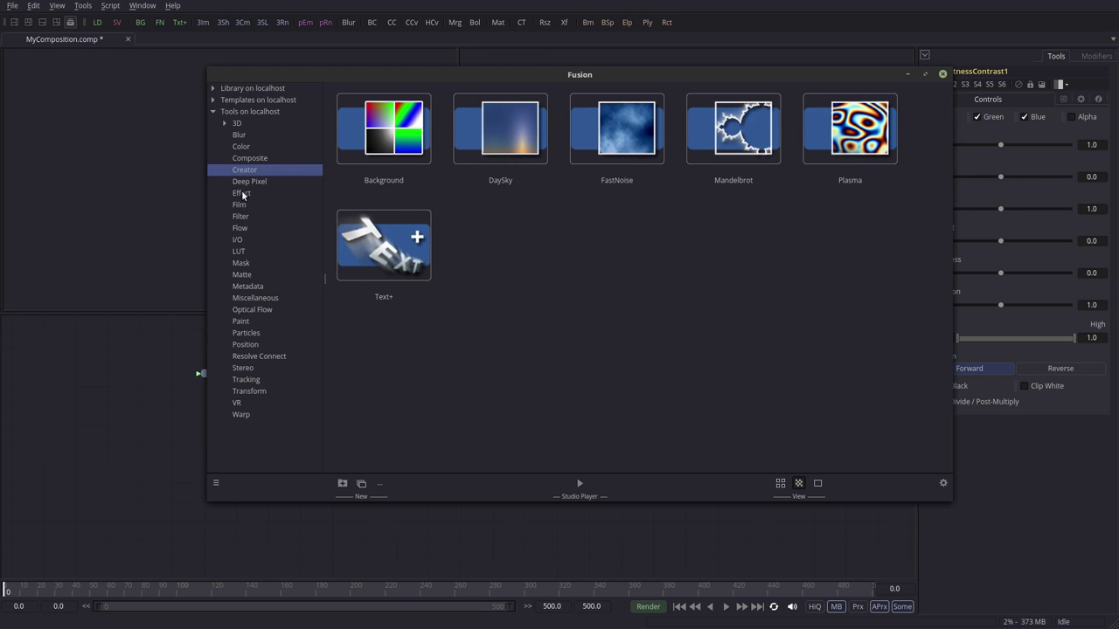
left_click(248, 286)
left_click(243, 275)
left_click(242, 263)
left_click(246, 252)
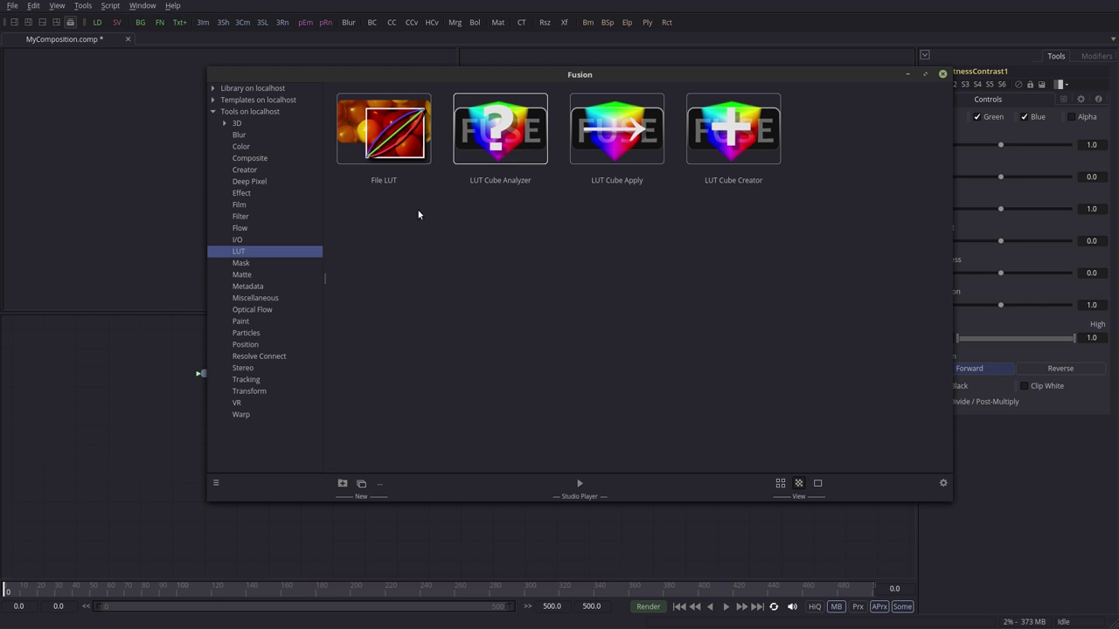
left_click(242, 264)
left_click(243, 277)
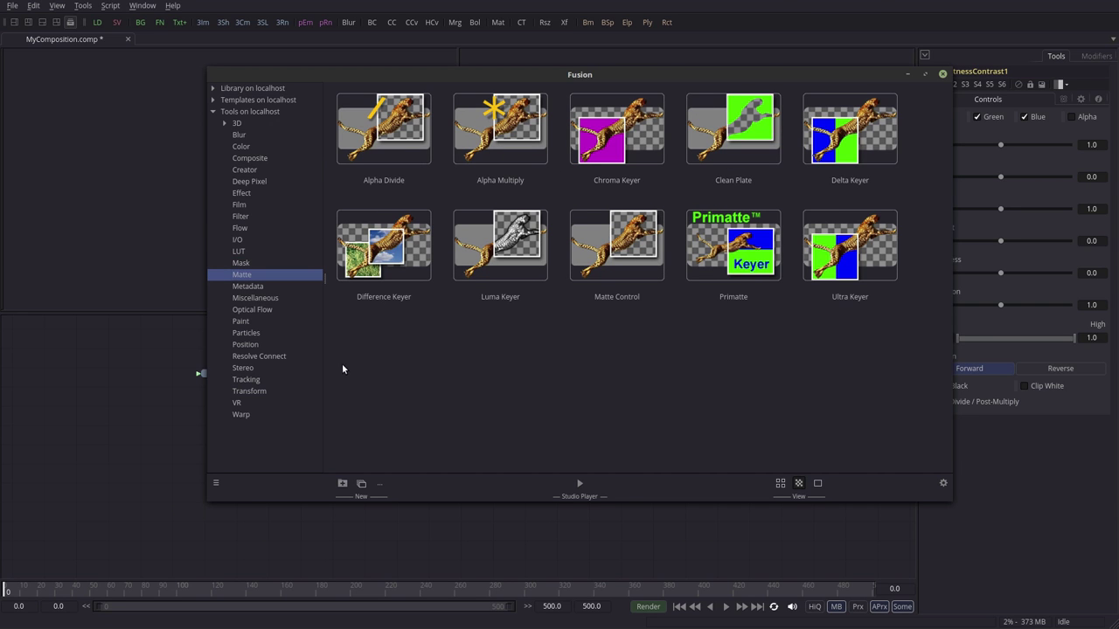
left_click(253, 298)
left_click(244, 241)
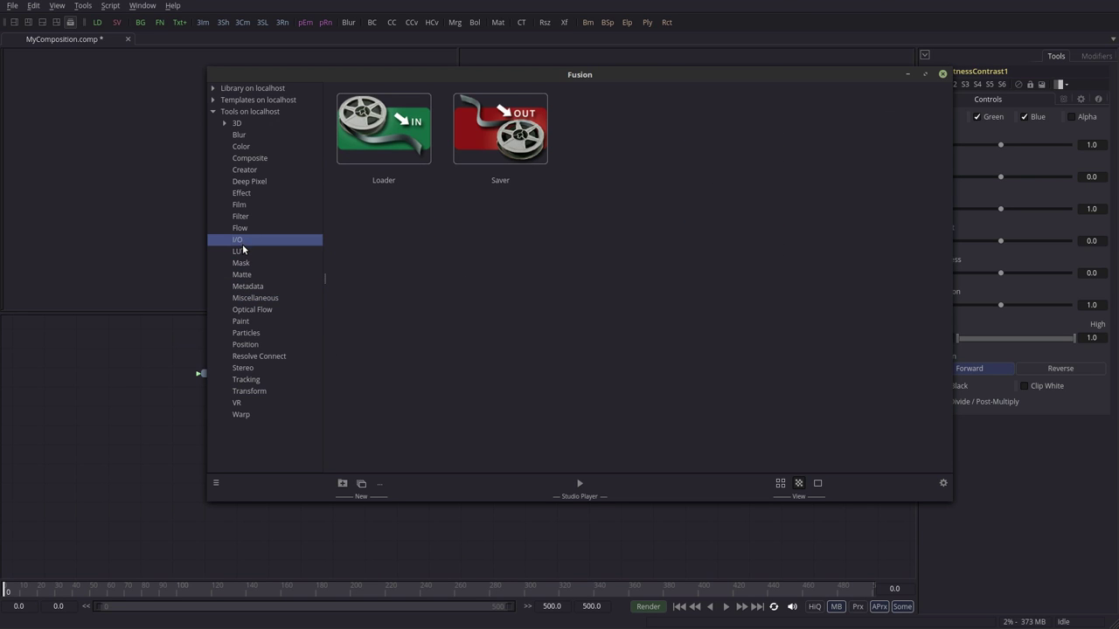
left_click(245, 207)
Add a Color Corrector node from the Bins' Color category to the flow, just below the Brightness/Contrast node
left_click_drag(537, 75, 644, 77)
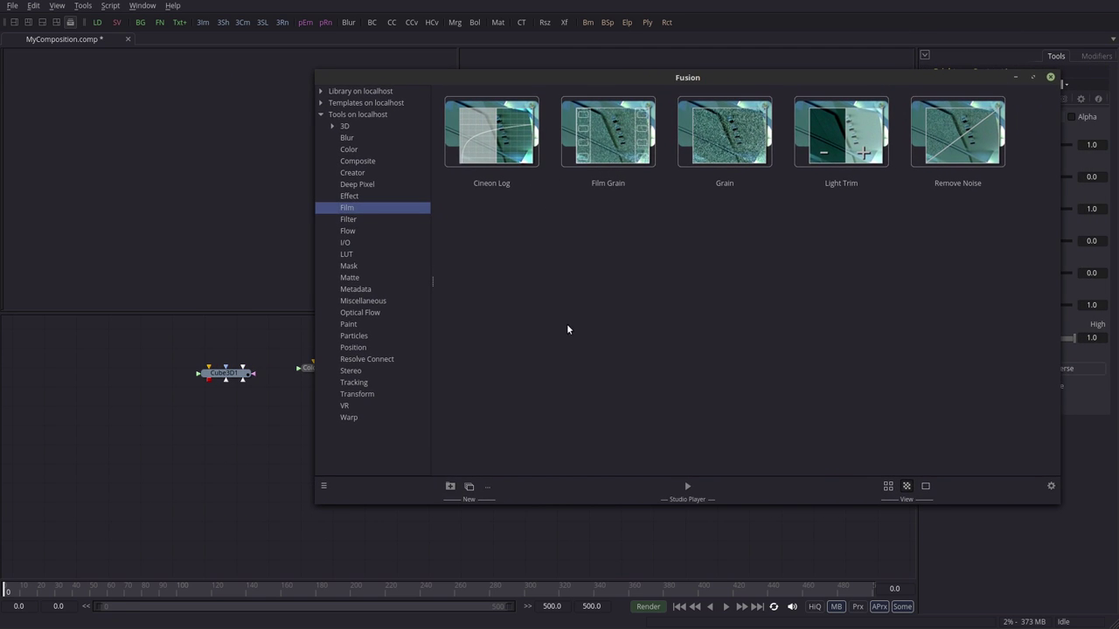
left_click(349, 150)
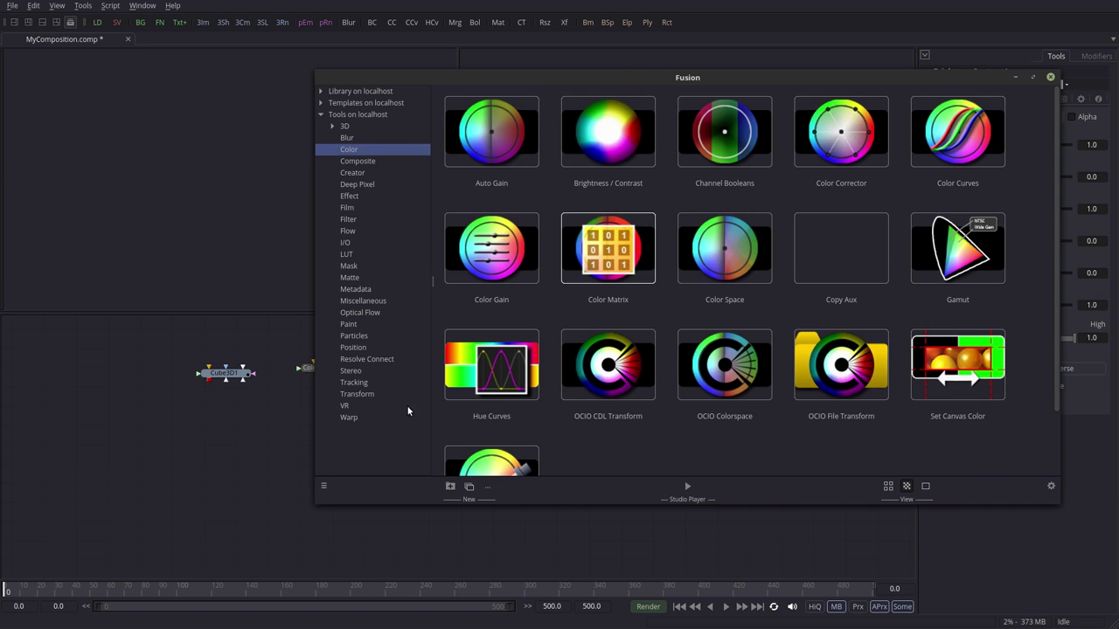
left_click(280, 443)
left_click(395, 493)
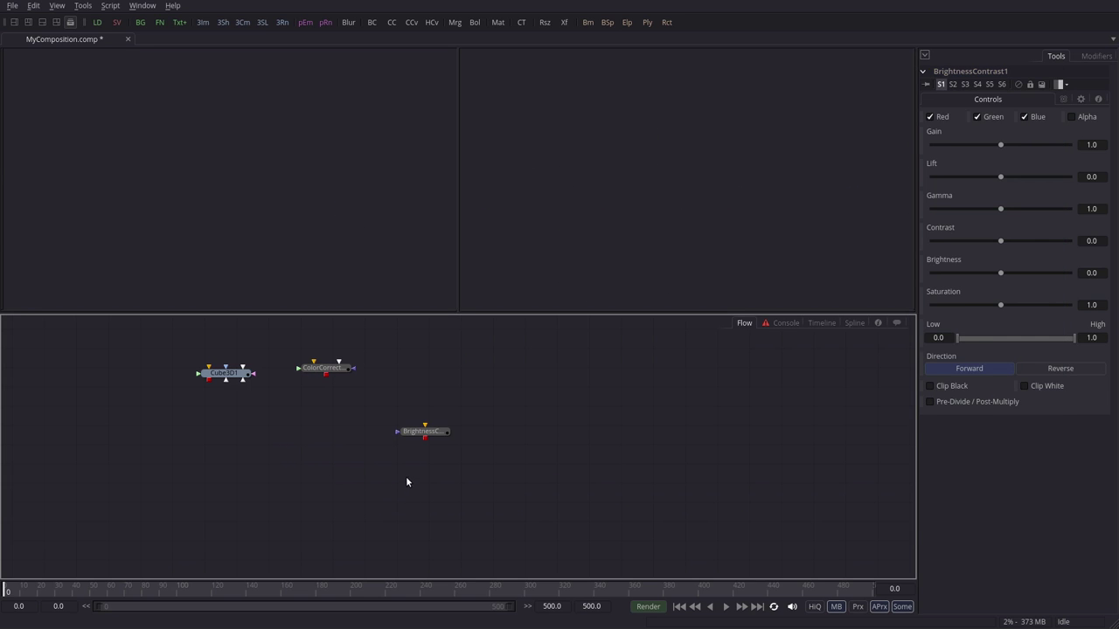
key("ctrl+b")
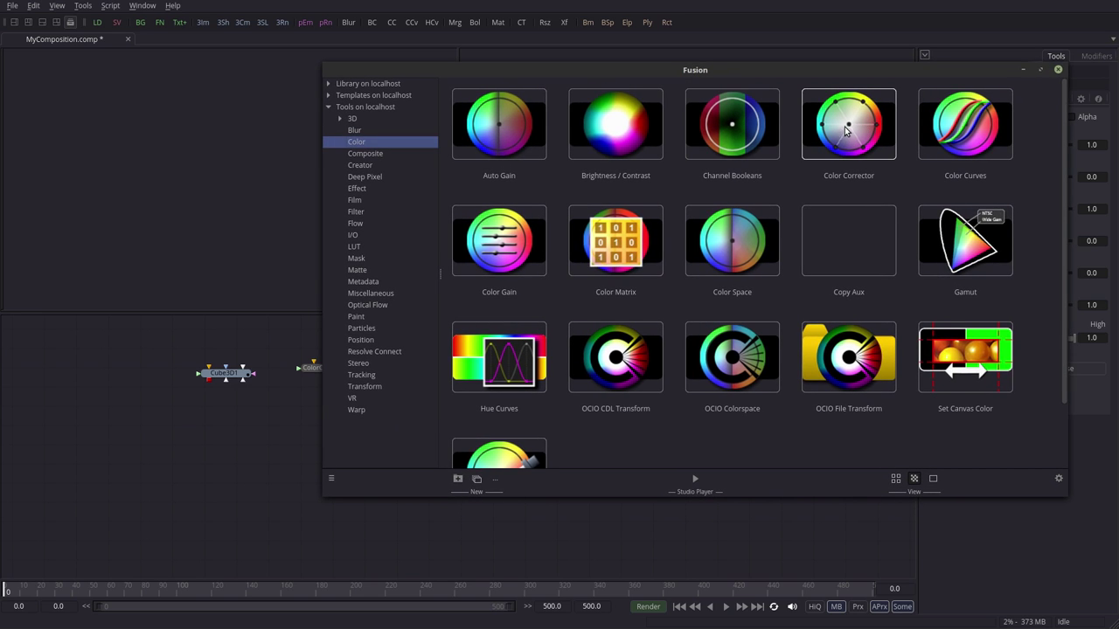
double_click(846, 140)
left_click_drag(478, 74, 755, 74)
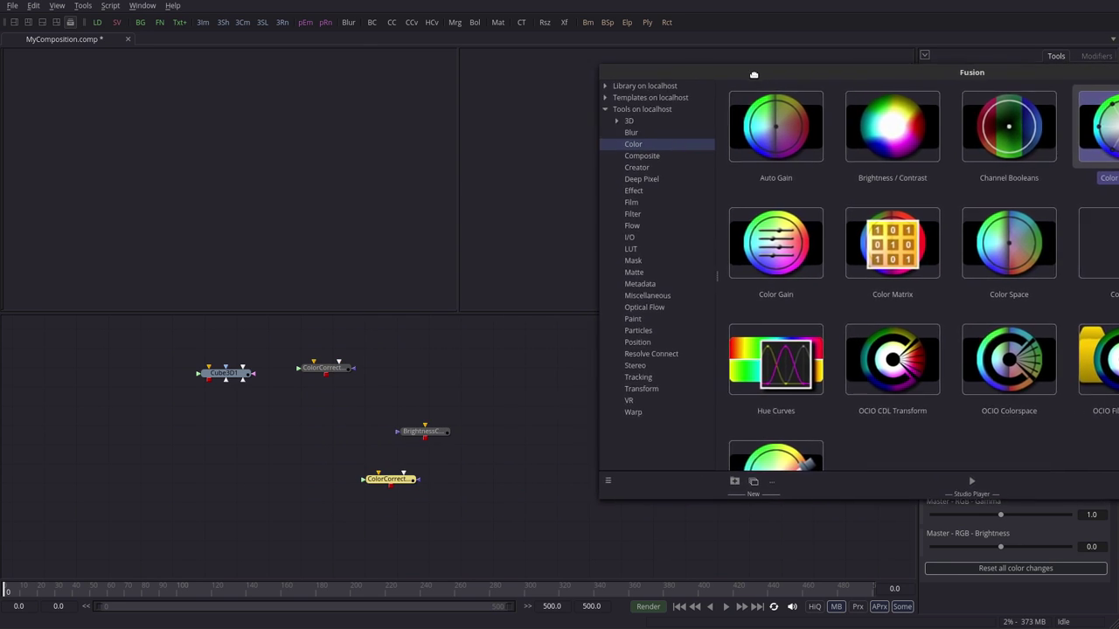
key("ctrl+b")
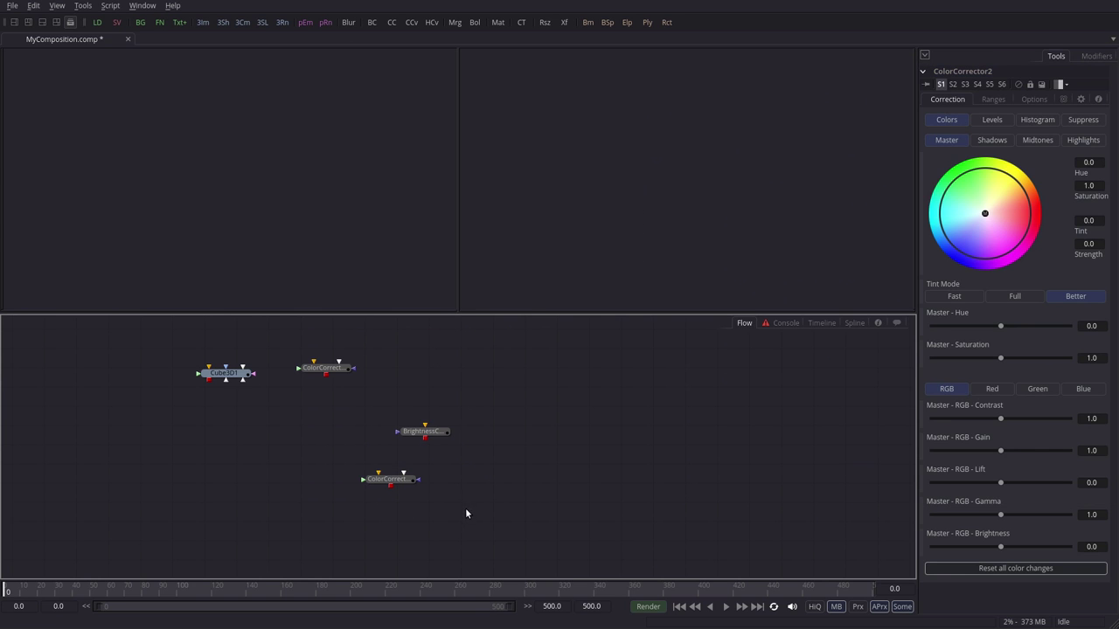
Reopen the Bins and place a Color Gain node from the Color category below and left of the cube node
key("ctrl+b")
left_click_drag(589, 50, 506, 50)
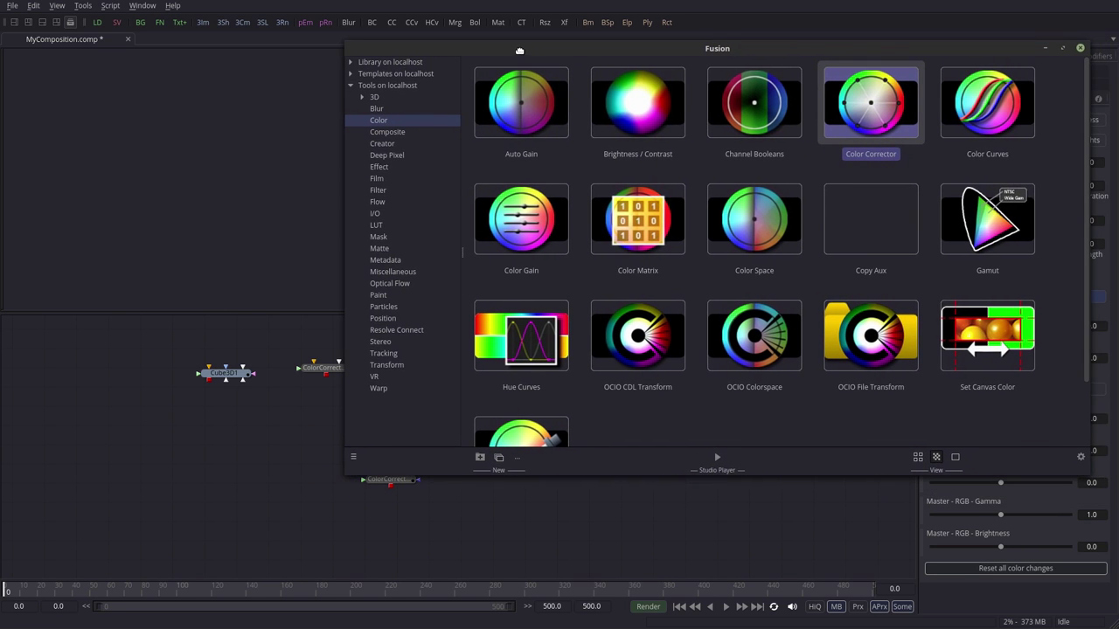
left_click(523, 221)
left_click_drag(523, 221, 179, 450)
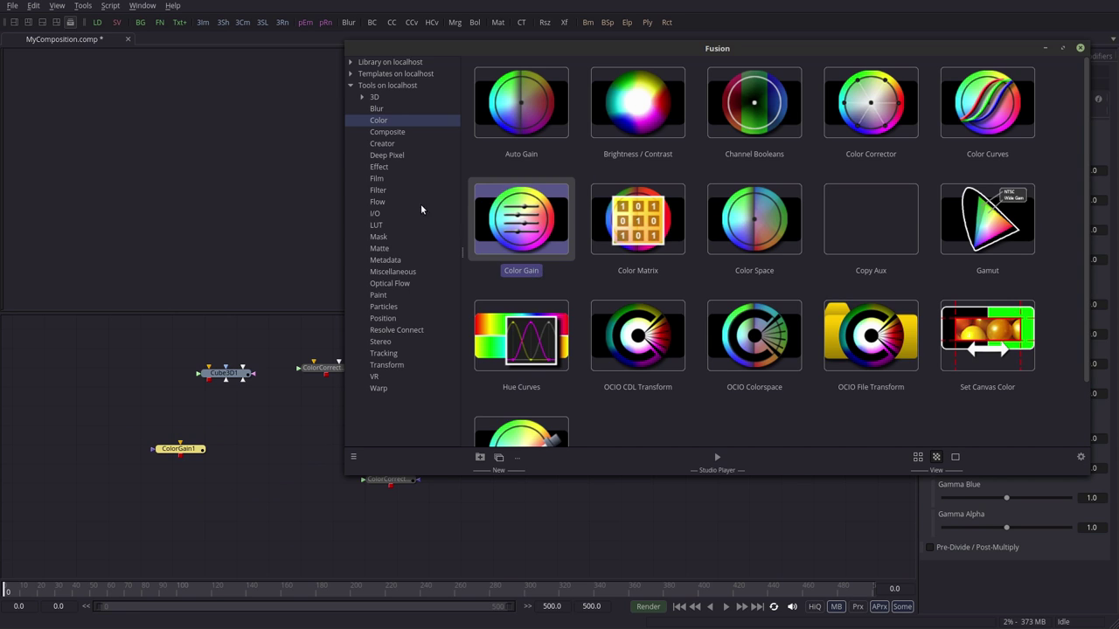
Look at the I/O, Flow and Film categories in the Bins and close the Bins window
left_click(378, 214)
left_click(378, 257)
left_click(383, 204)
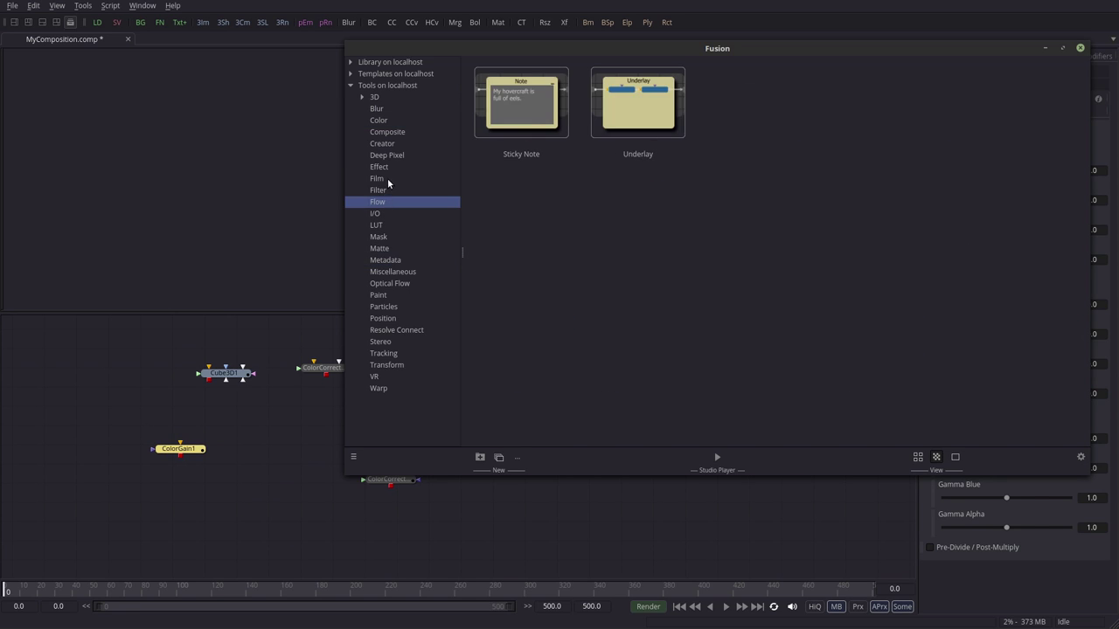
left_click(388, 180)
left_click_drag(941, 52, 898, 58)
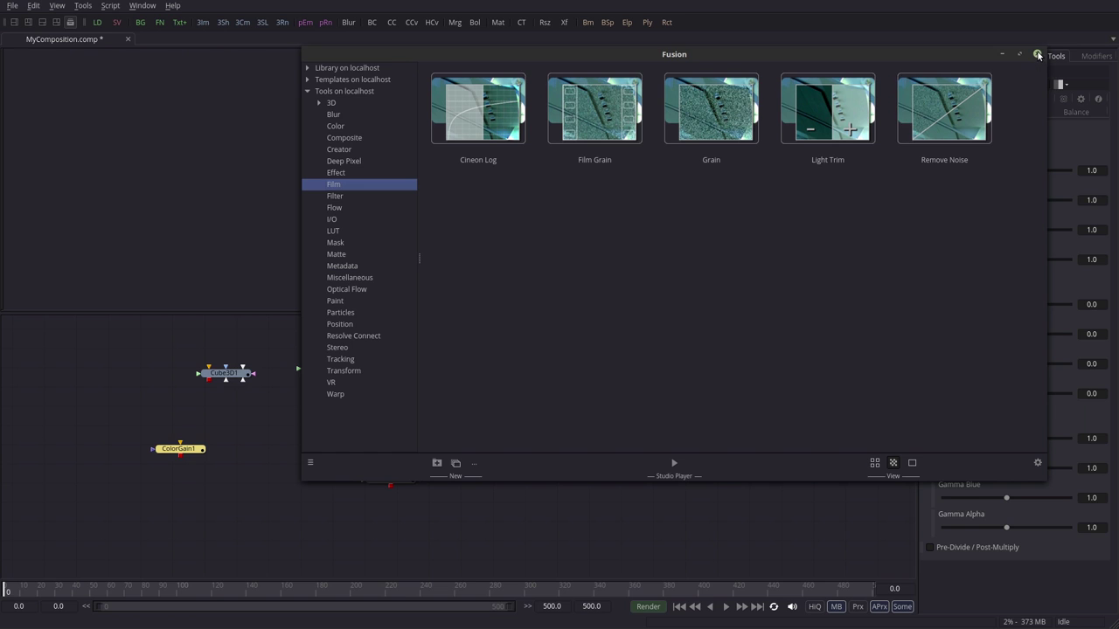
left_click(1038, 55)
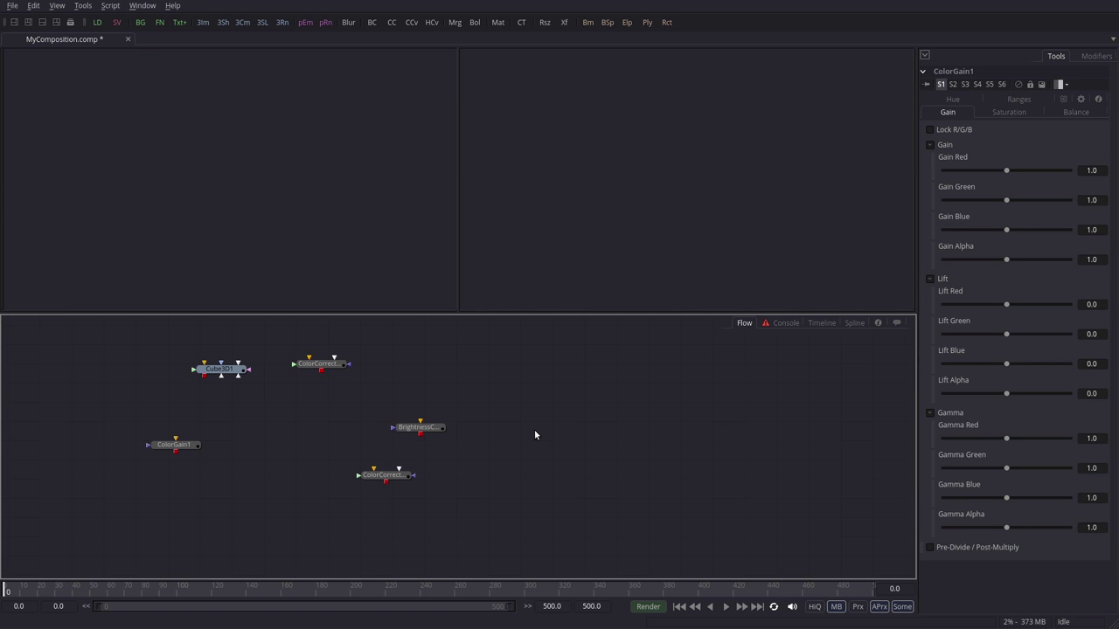
Search the Select Tool list for "color" and add a Color Corrector node to the right of the Brightness/Contrast node
key("shift+space")
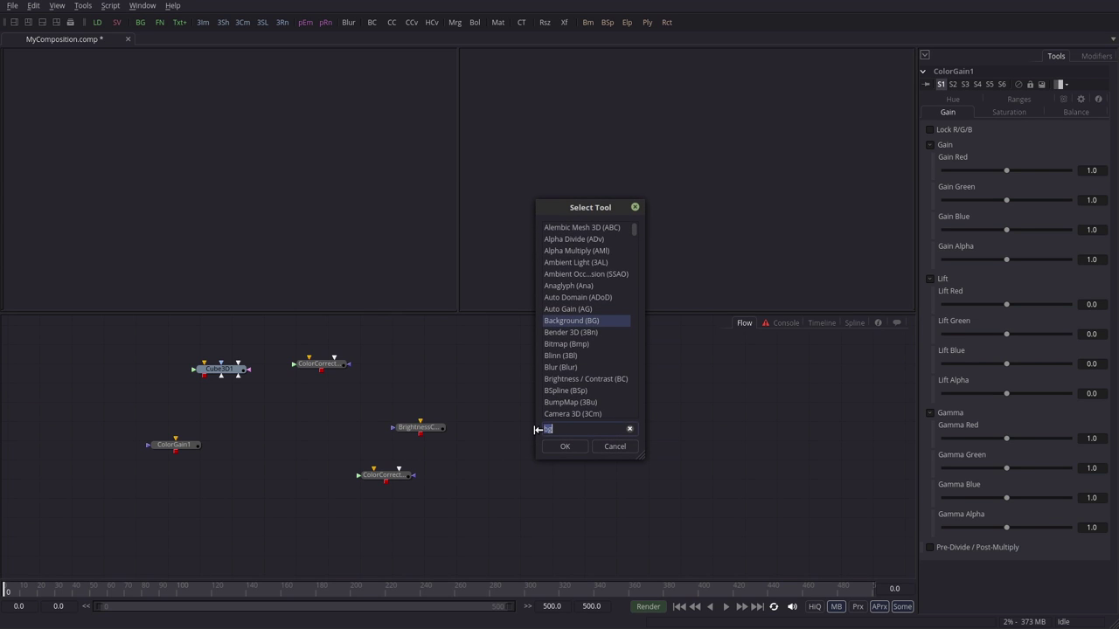
left_click_drag(603, 206, 622, 177)
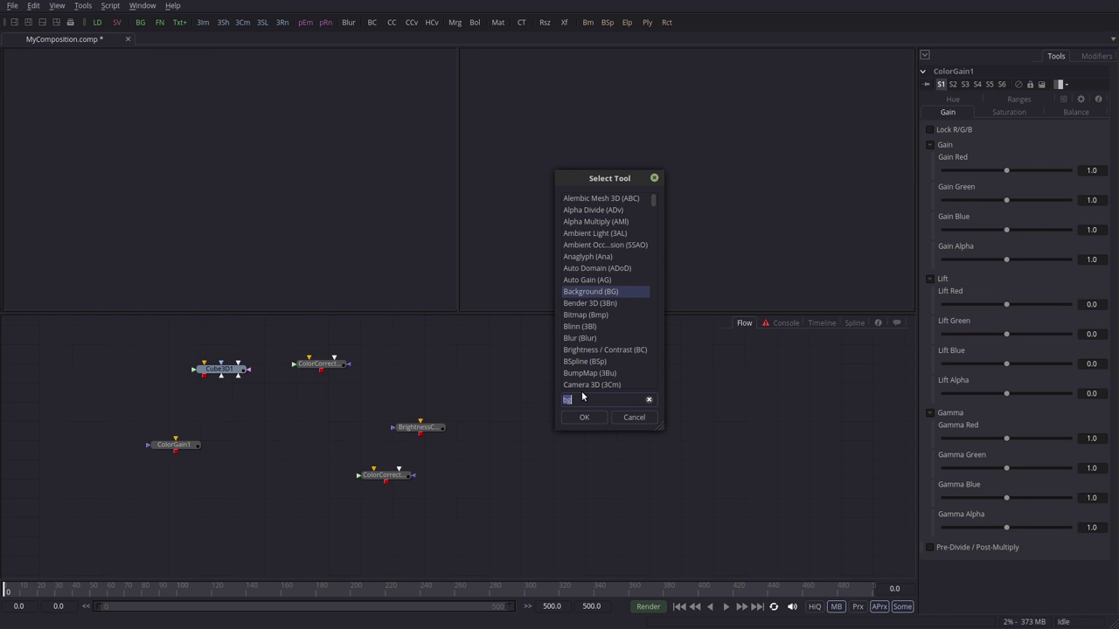
type("color")
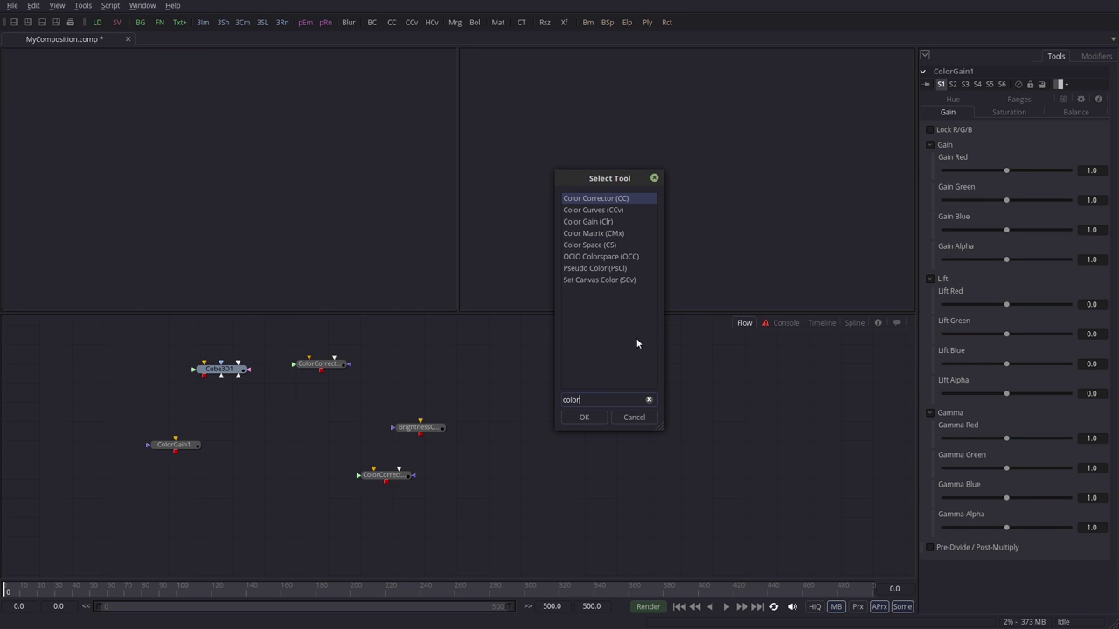
key("Return")
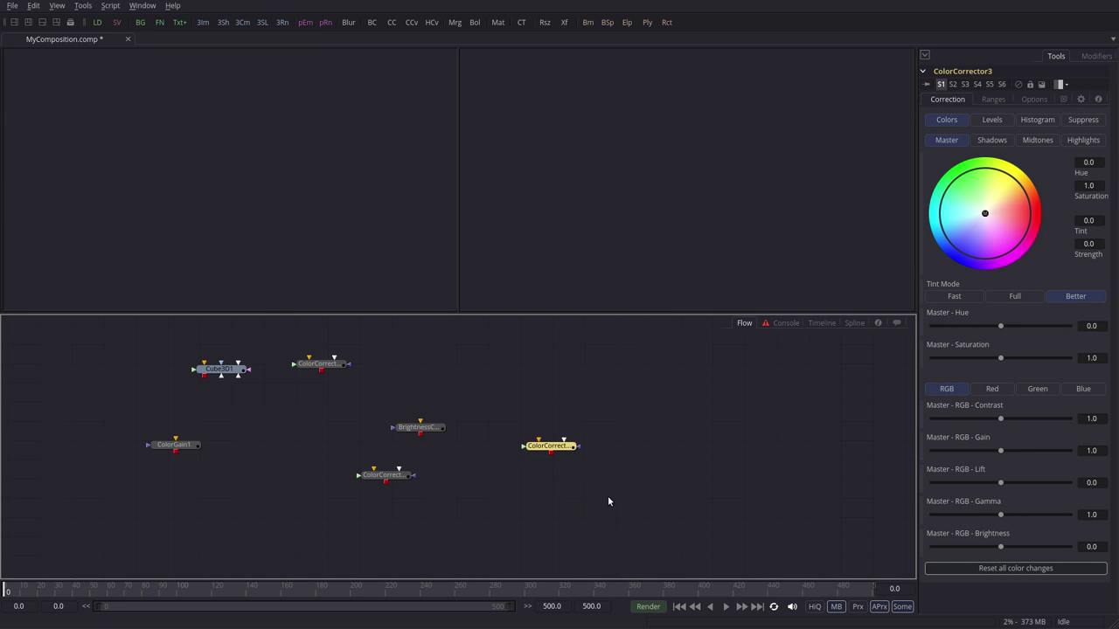
Search the Select Tool list for "bg" and add a Background node below the rightmost Color Corrector
left_click(539, 514)
key("shift+space")
type("bg")
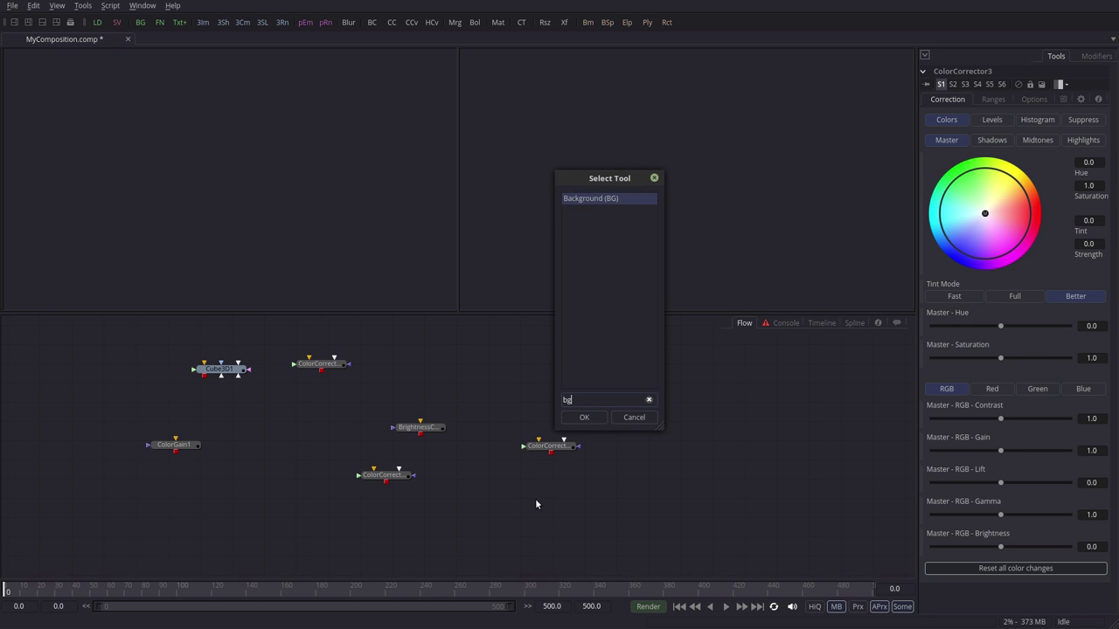
key("Return")
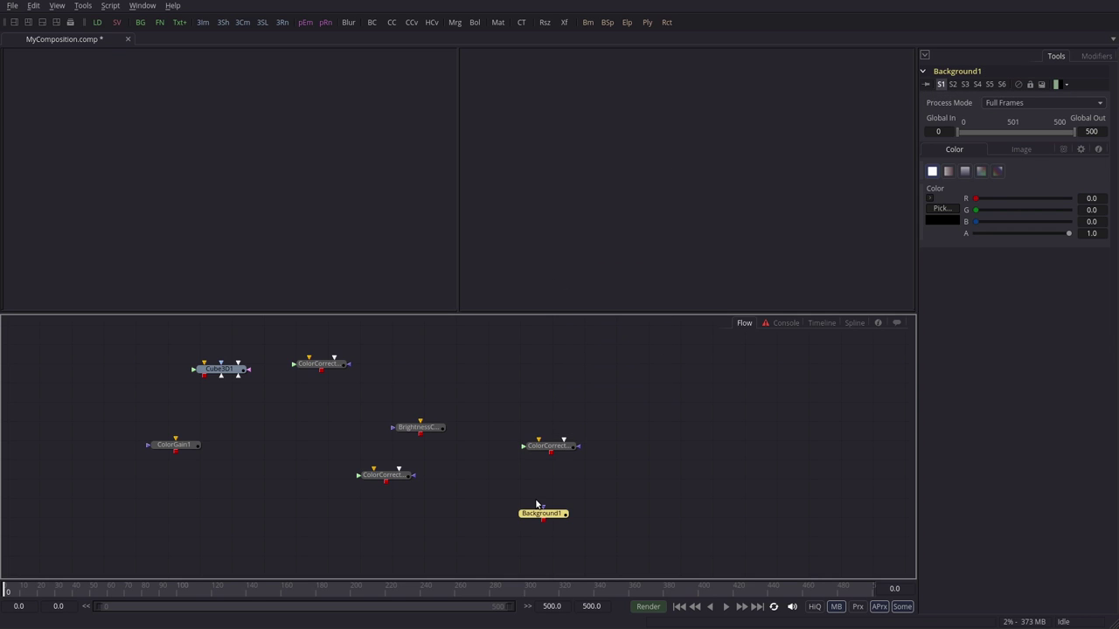
left_click(631, 454)
key("shift+space")
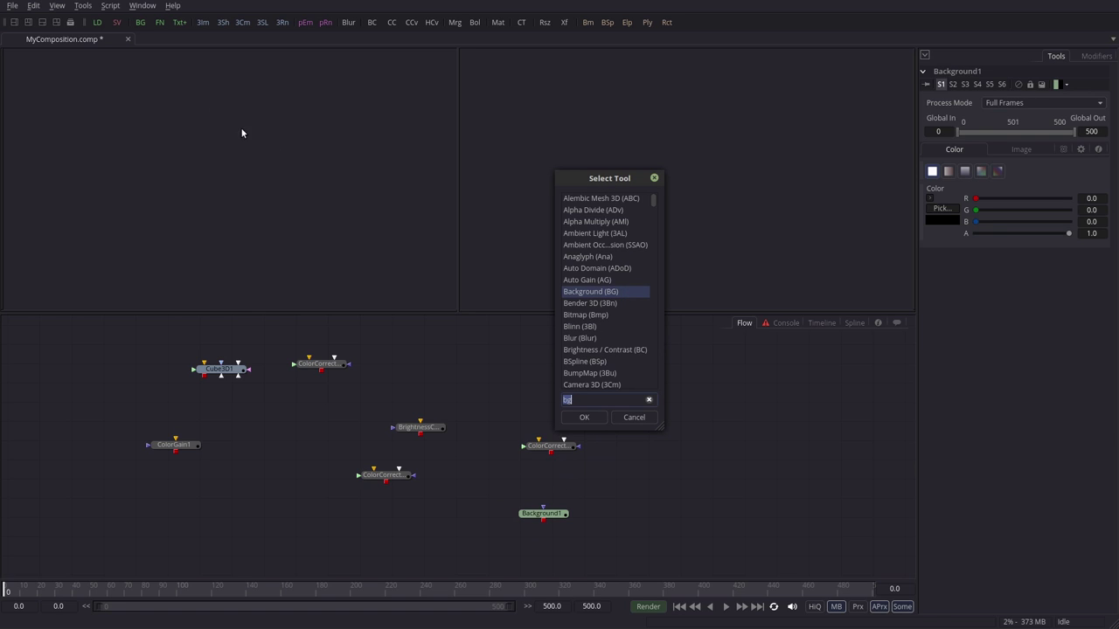
left_click(655, 178)
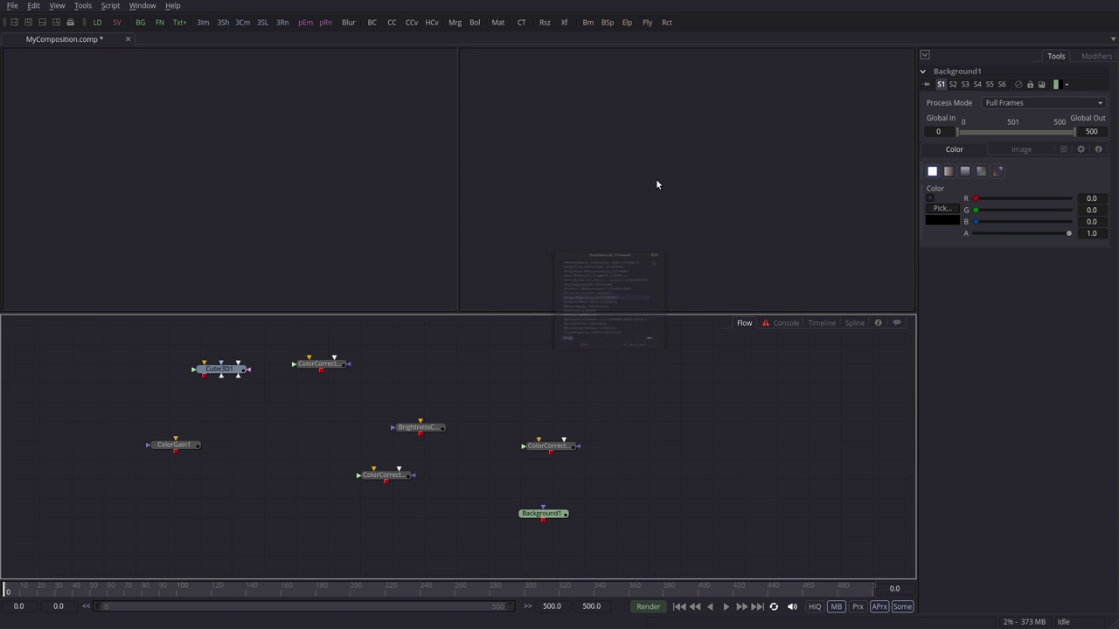
Open the Bins window, look at the tools in its Blur category, and close the window
left_click(70, 22)
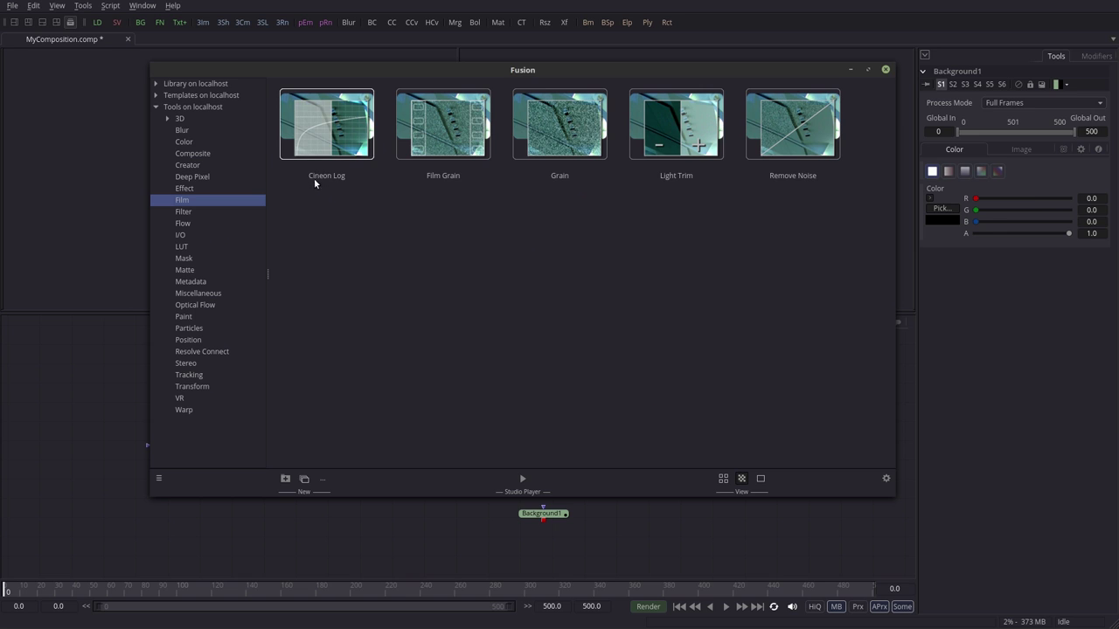
left_click(182, 129)
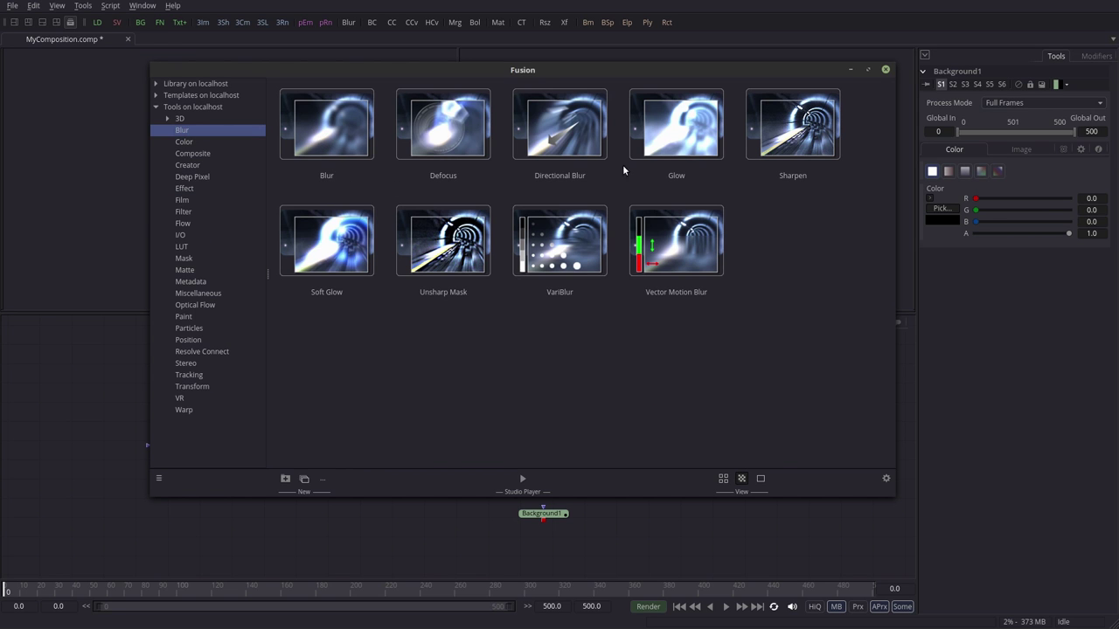
left_click(885, 69)
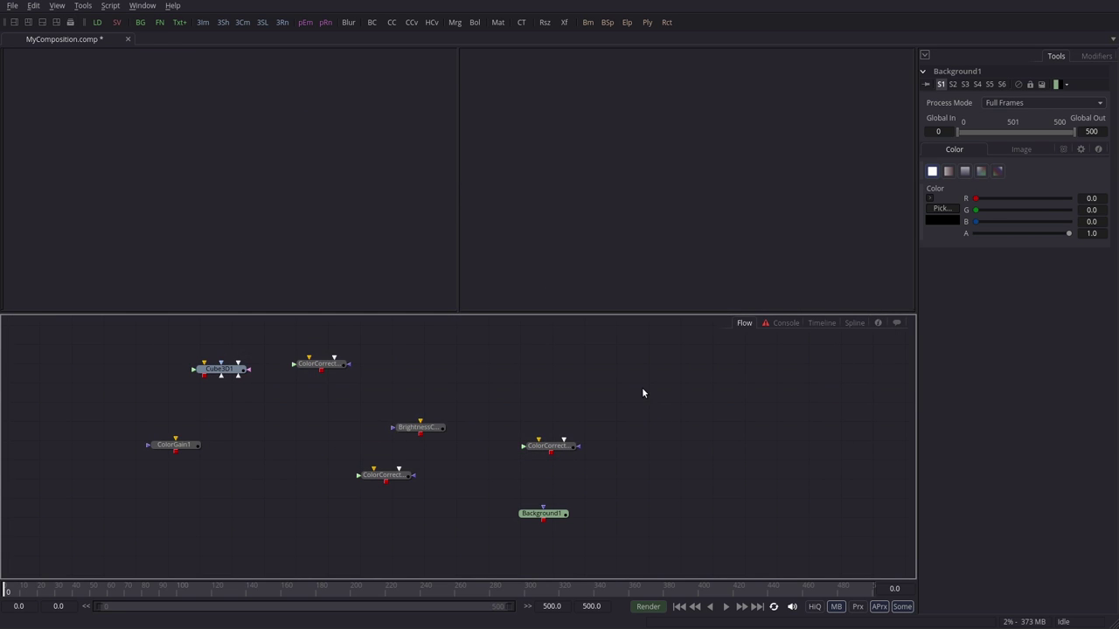
Search the Select Tool list for "bl" and add a Blur node above and right of the rightmost Color Corrector
key("ctrl+space")
type("l")
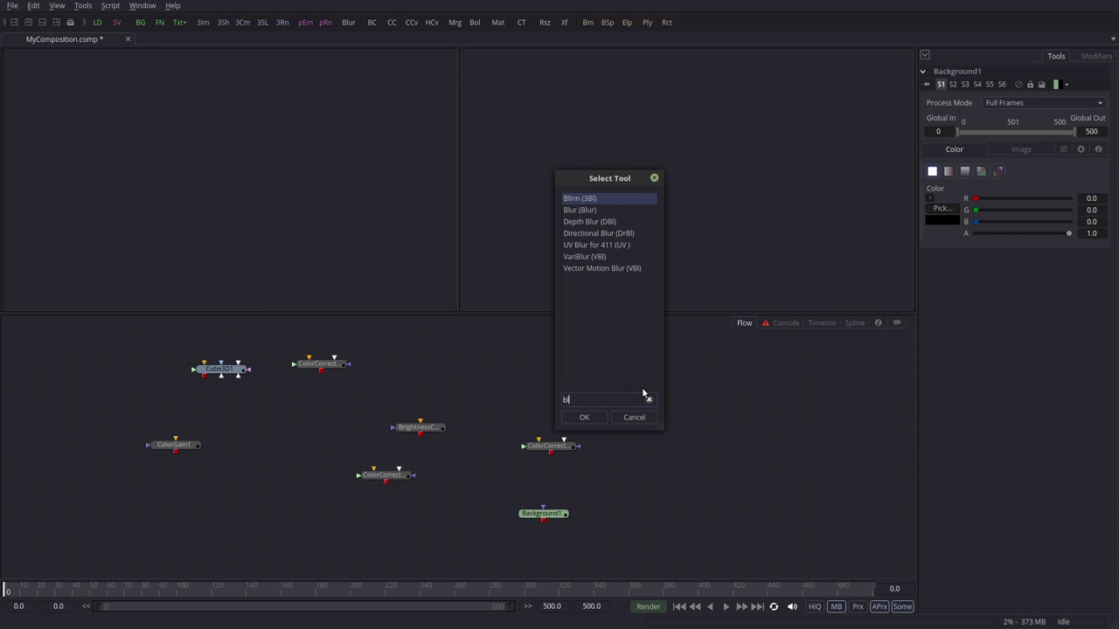
key("Down")
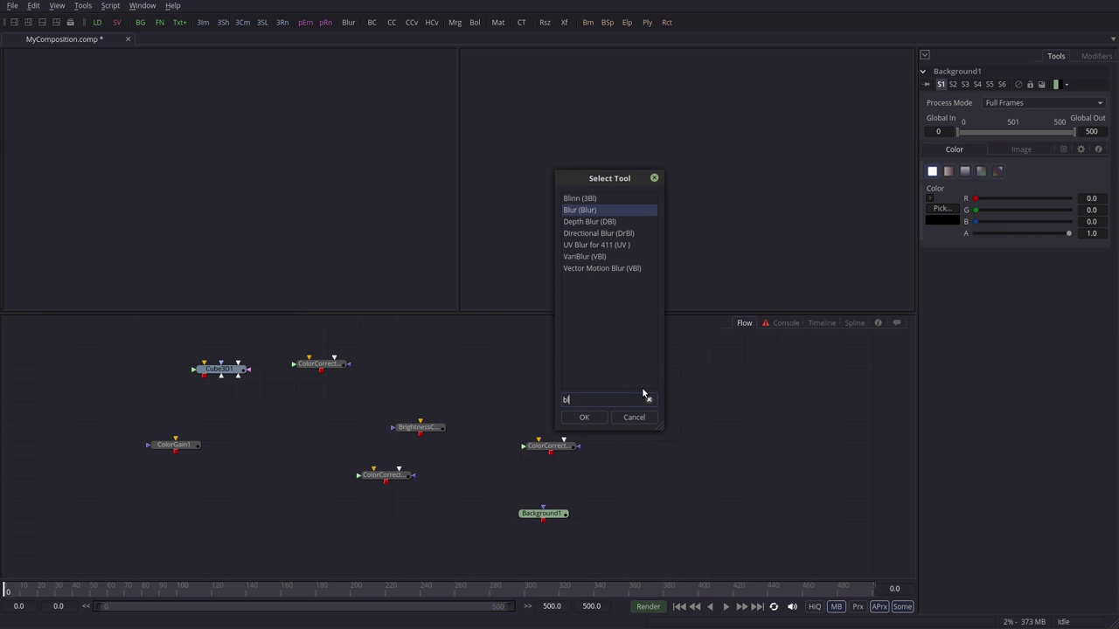
key("Return")
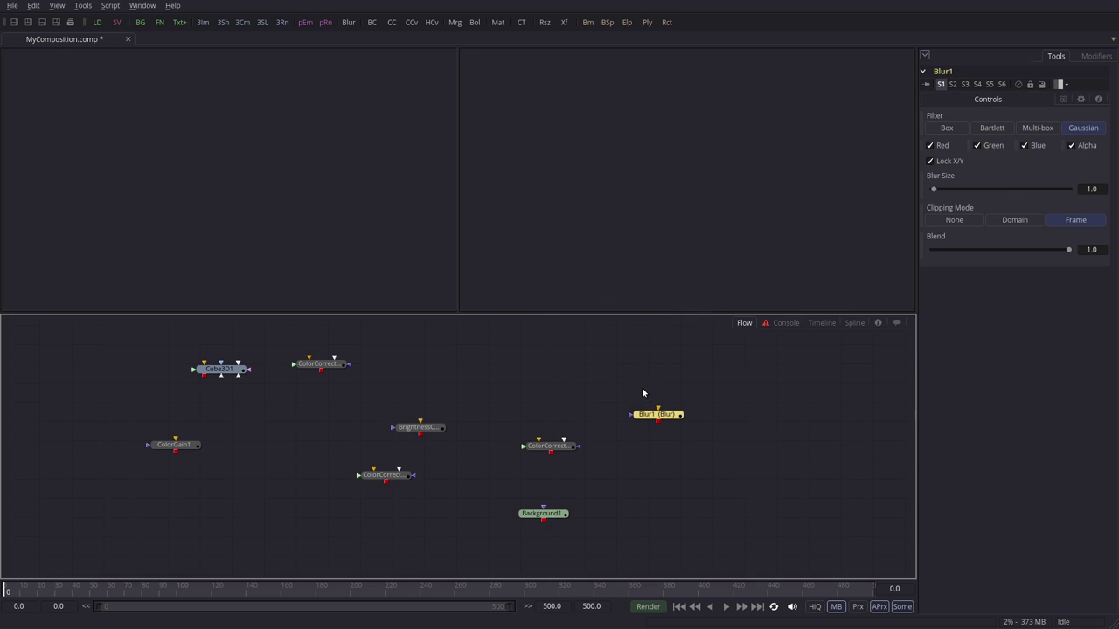
Delete the Blur node and the rightmost Color Corrector node from the flow
left_click(661, 455)
left_click_drag(661, 455, 621, 470)
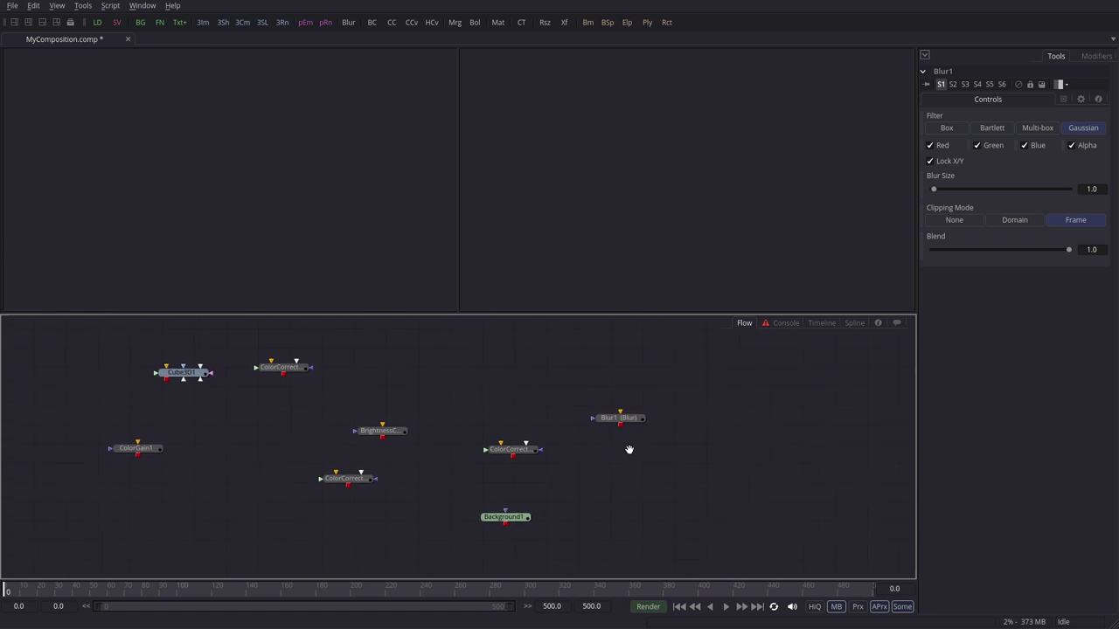
left_click_drag(651, 434, 615, 407)
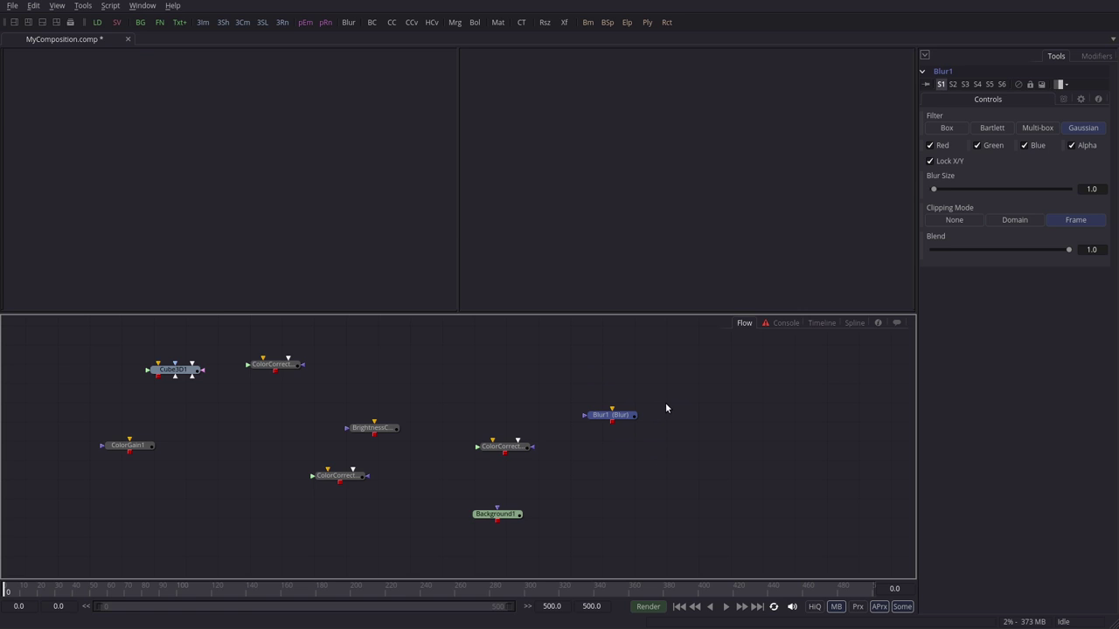
key("Delete")
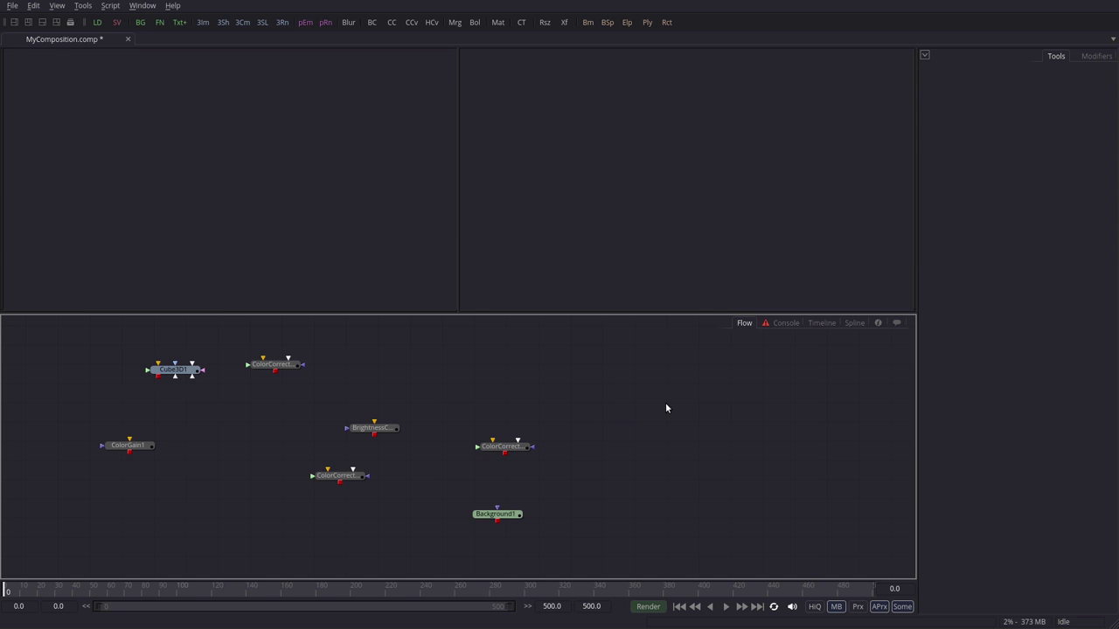
left_click_drag(490, 411, 552, 464)
key("Delete")
Select the Brightness/Contrast, lower Color Corrector and Background nodes together and delete them
scroll(577, 437, "left", 2)
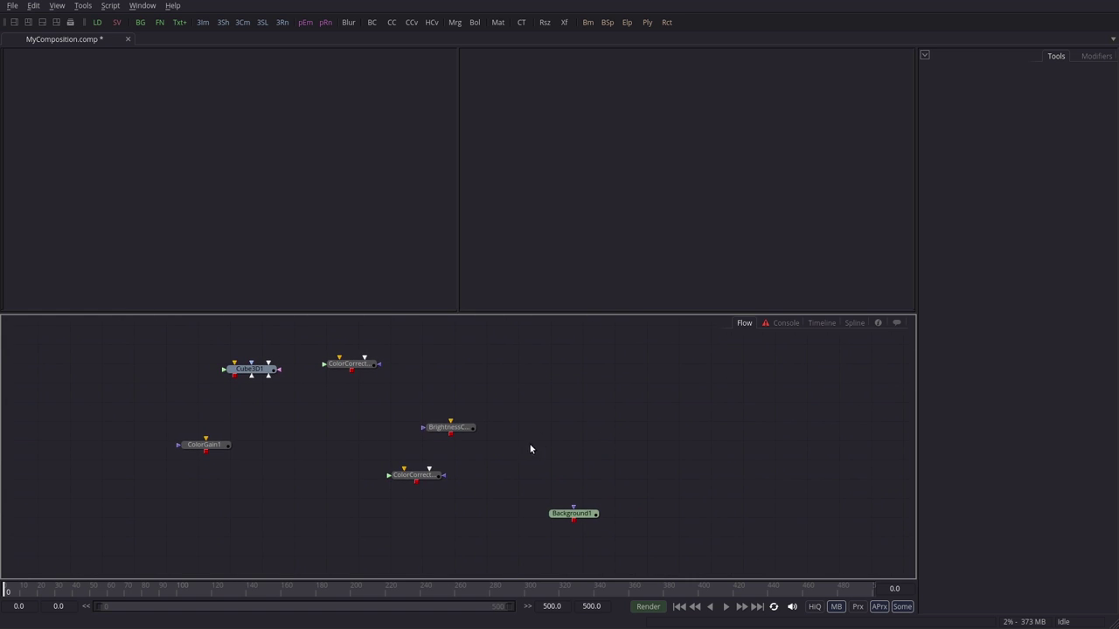
left_click_drag(433, 380, 642, 529)
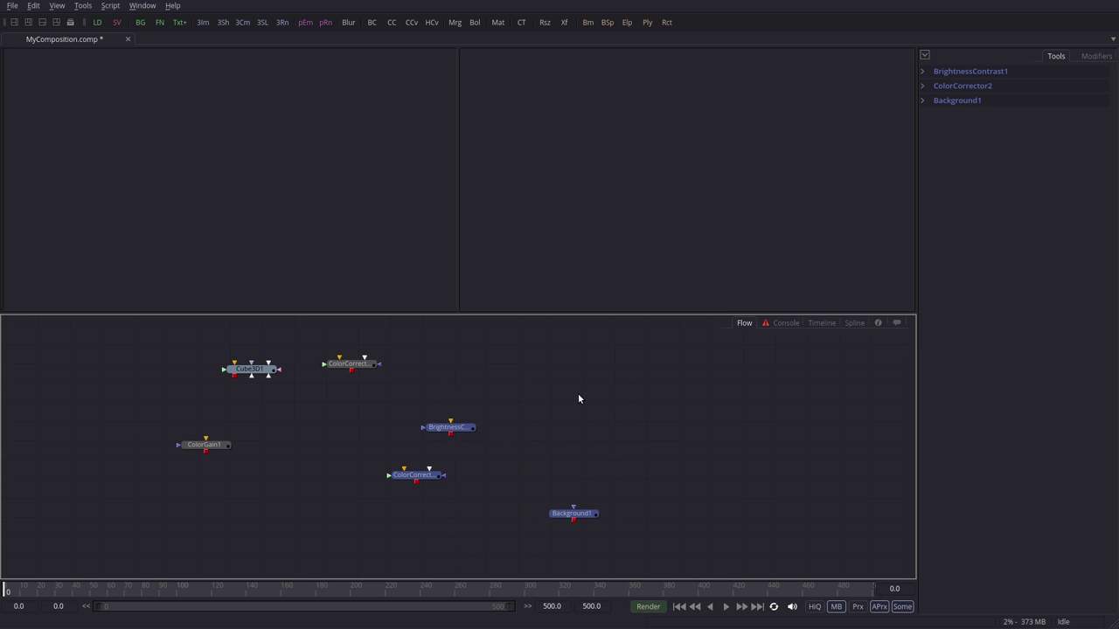
key("Delete")
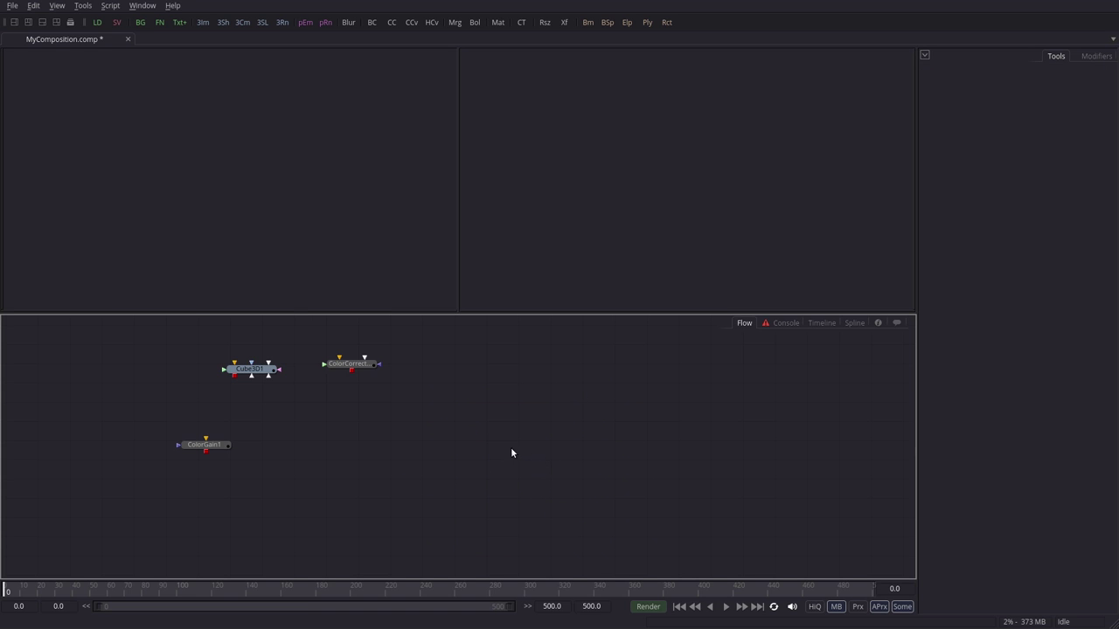
key("ctrl+f")
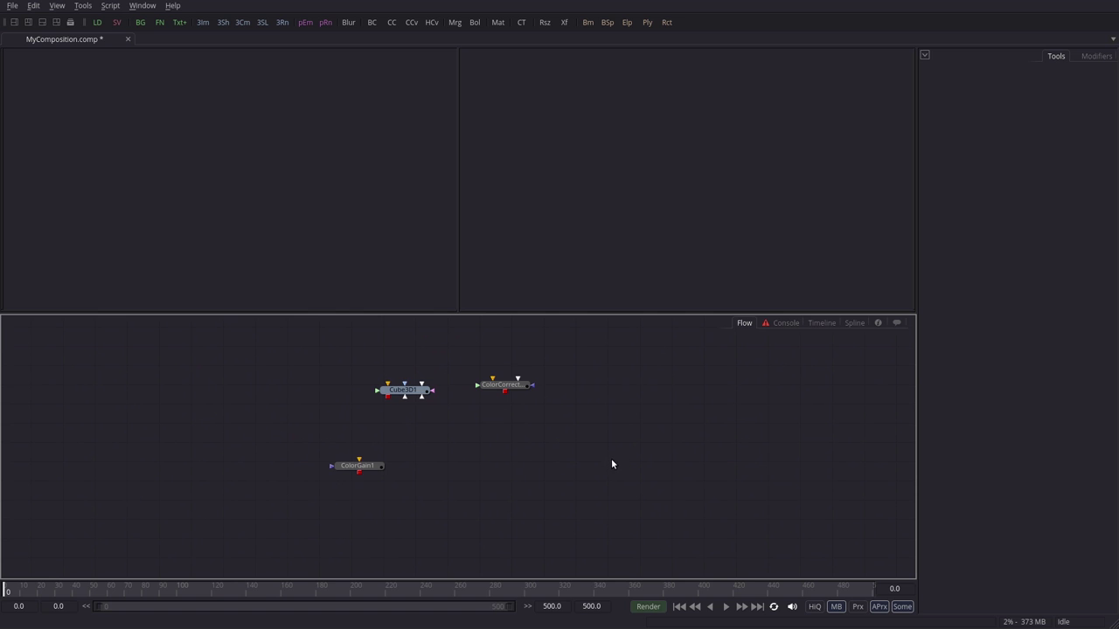
Undo the deletion of the three nodes, redo it, undo it again, and look at the undo and redo commands
key("ctrl+z")
key("ctrl+y")
key("ctrl+z")
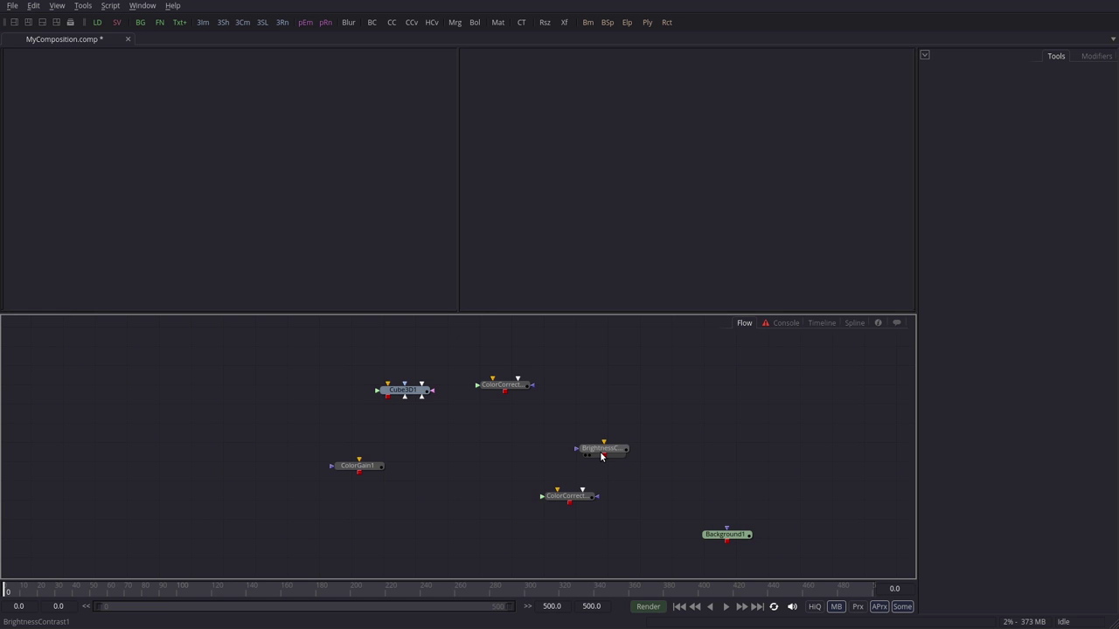
left_click(33, 6)
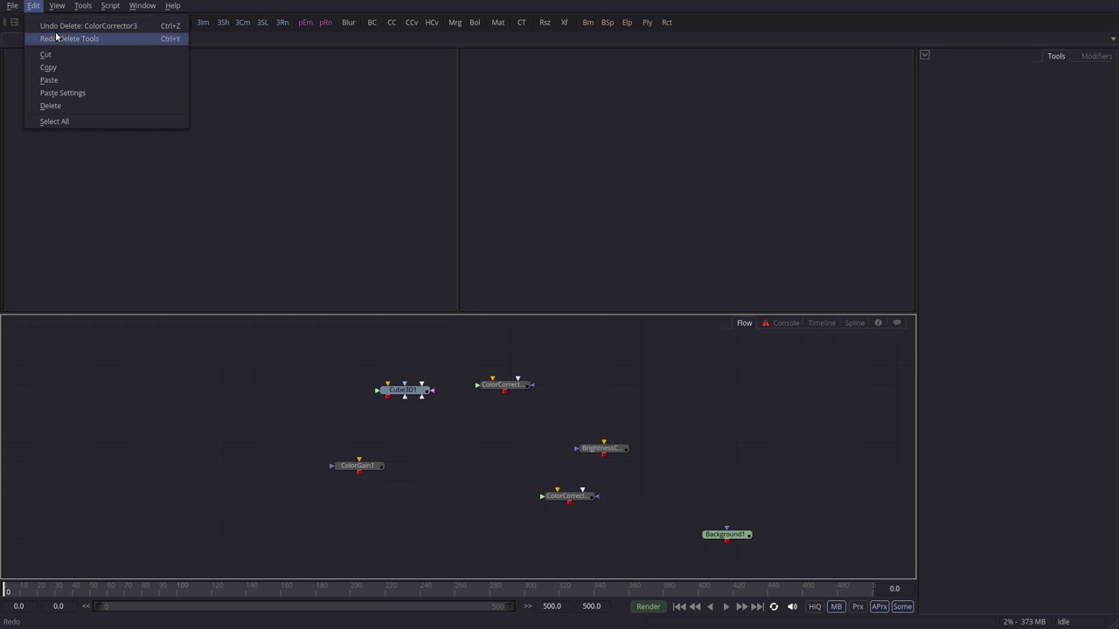
left_click(495, 480)
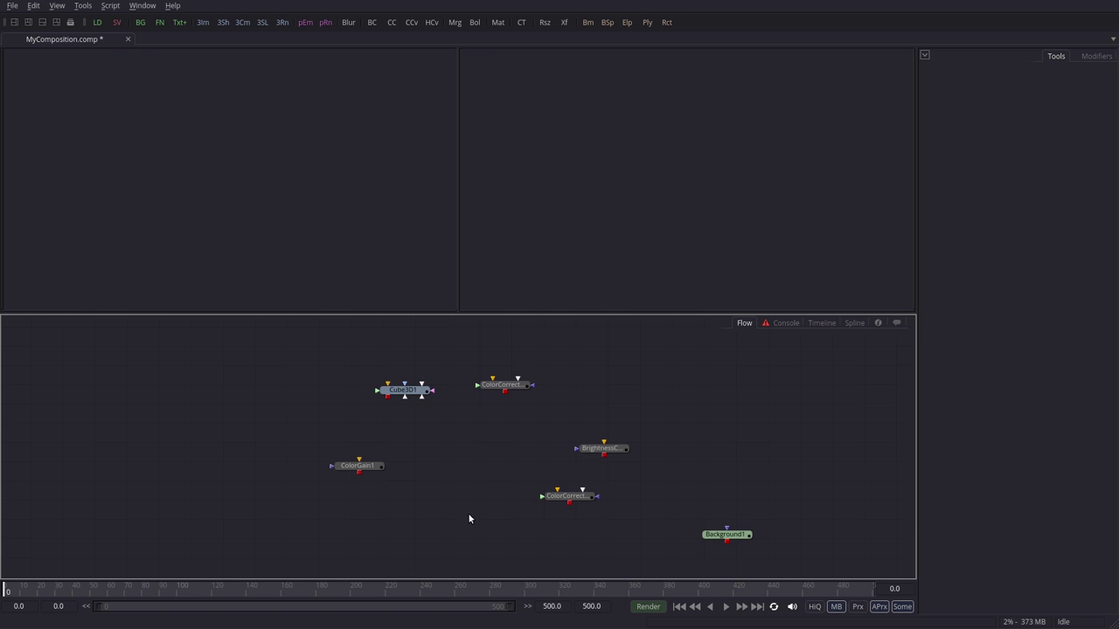
Move the Brightness/Contrast node higher in the flow and clear the selection
left_click_drag(480, 495, 454, 492)
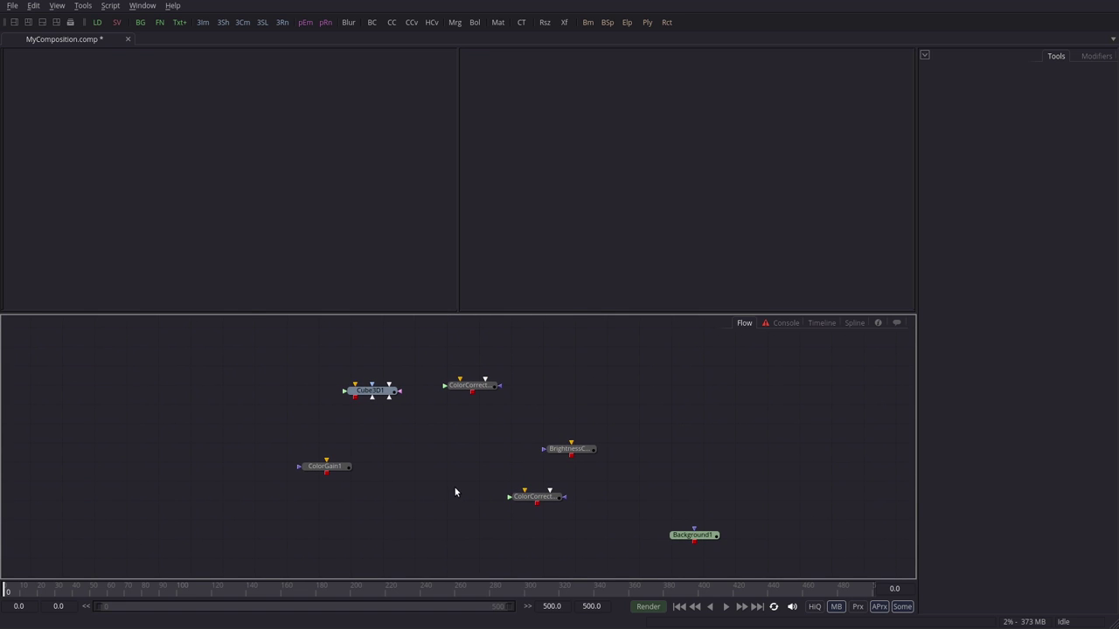
left_click_drag(479, 471, 440, 477)
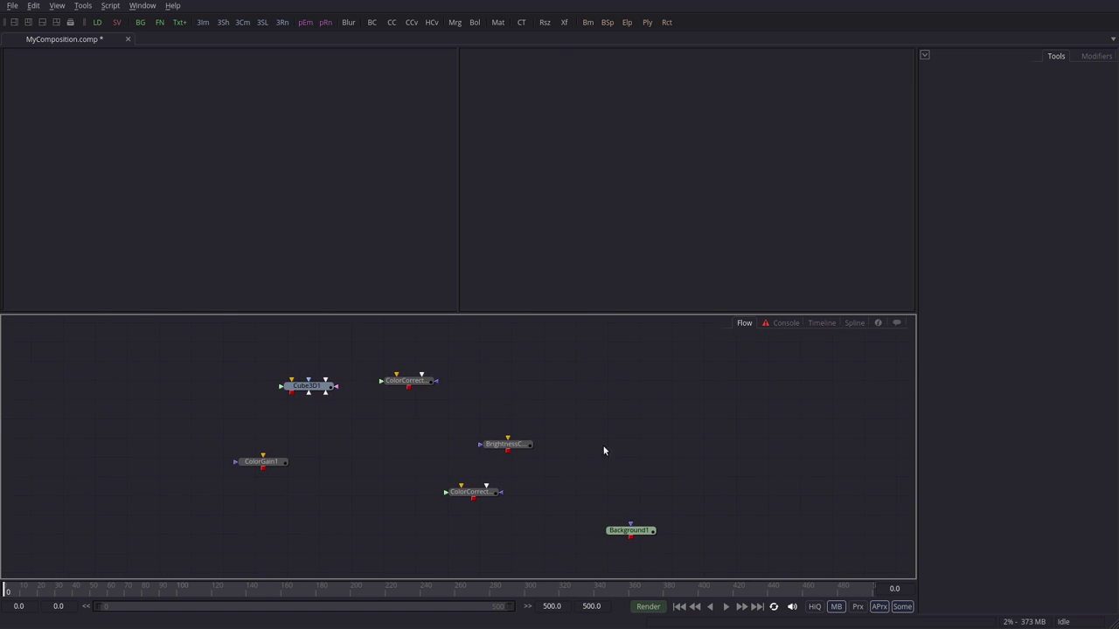
left_click_drag(599, 434, 588, 423)
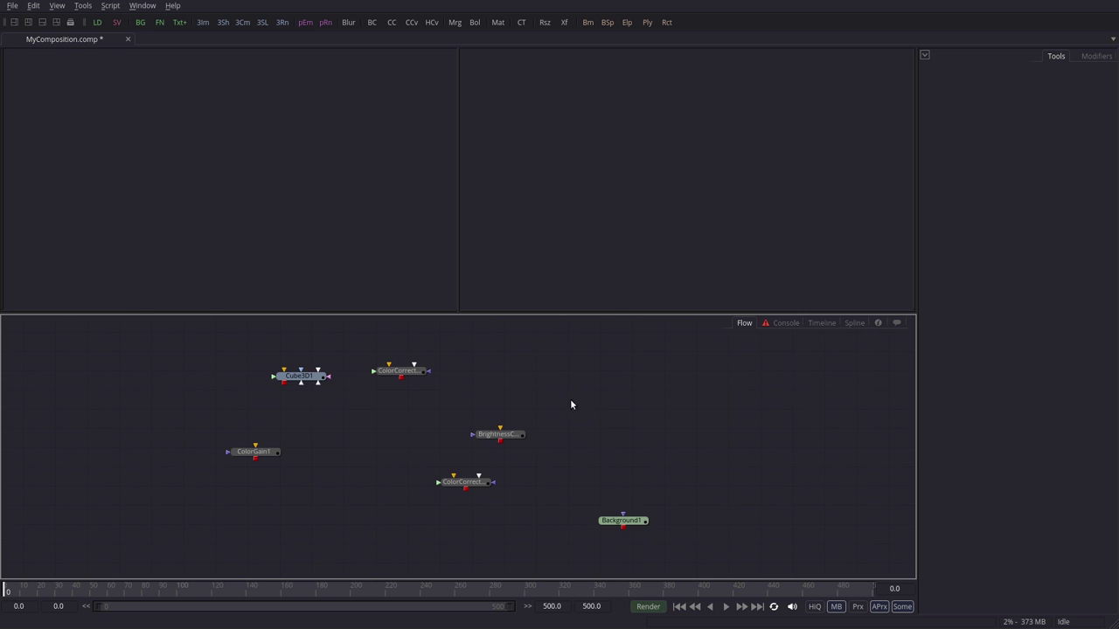
left_click_drag(491, 435, 491, 407)
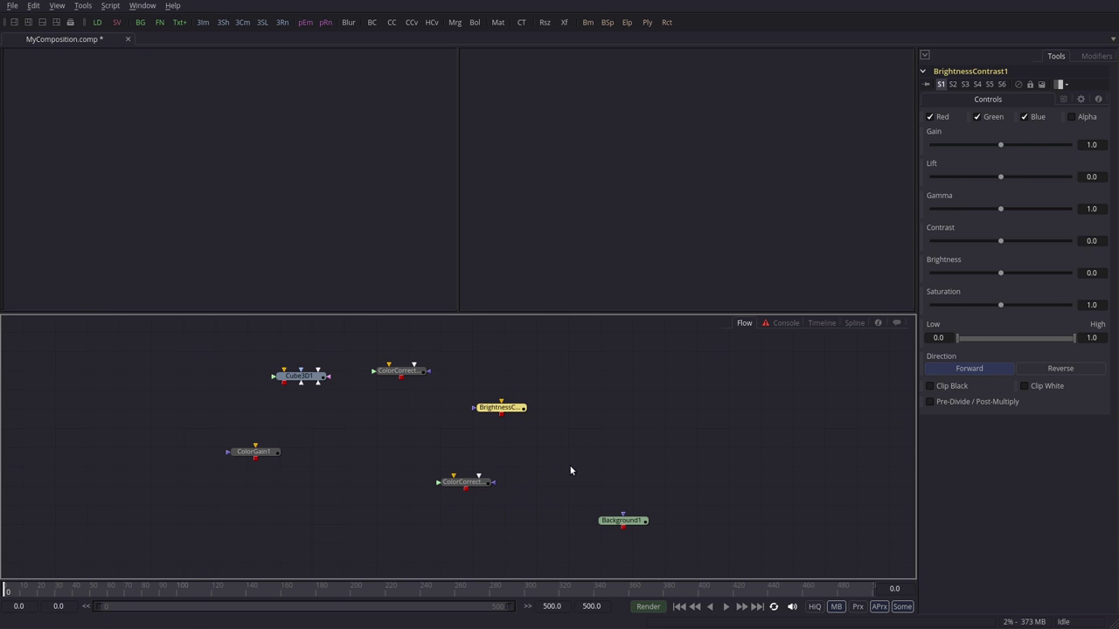
left_click_drag(568, 472, 594, 457)
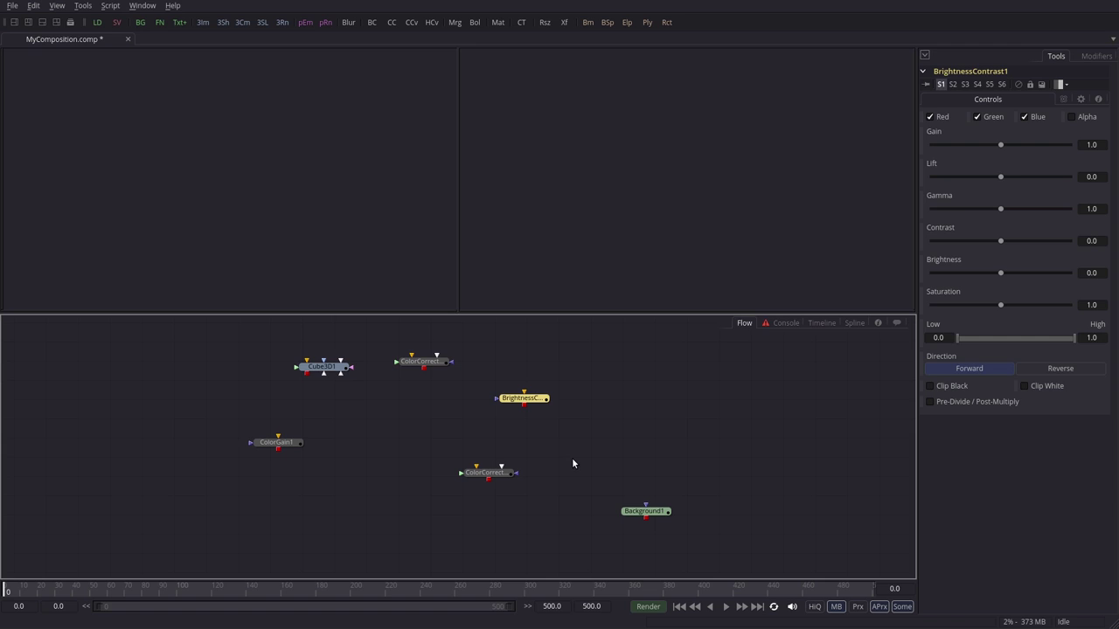
left_click(400, 450)
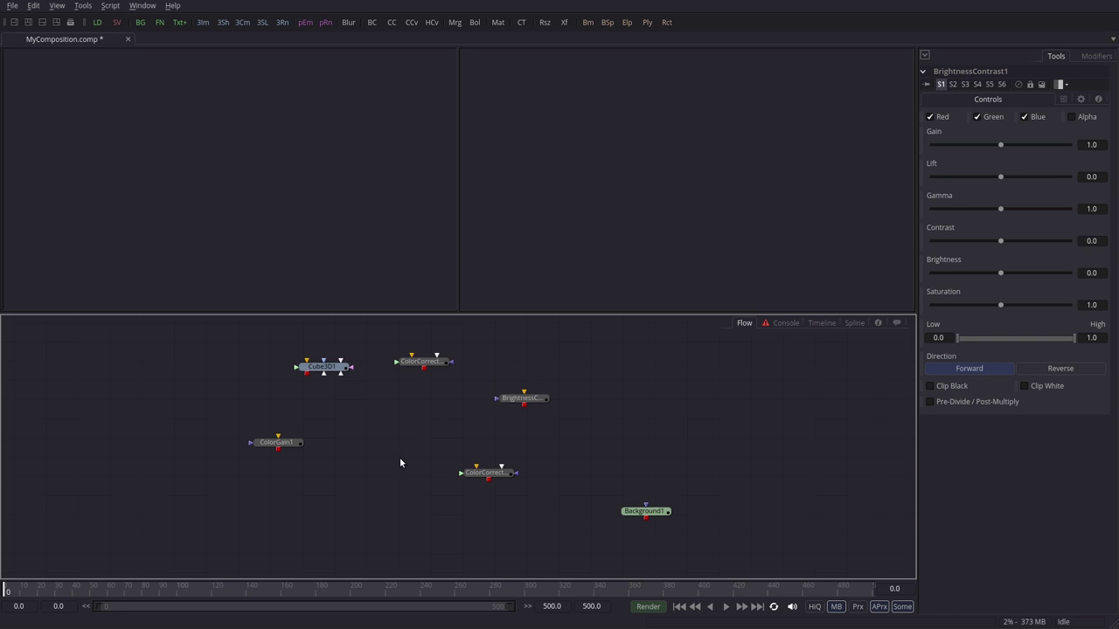
Open the Bins window and look at the Creator category's tools, including Background, DaySky, FastNoise and Text+
left_click(70, 22)
left_click_drag(305, 241, 487, 69)
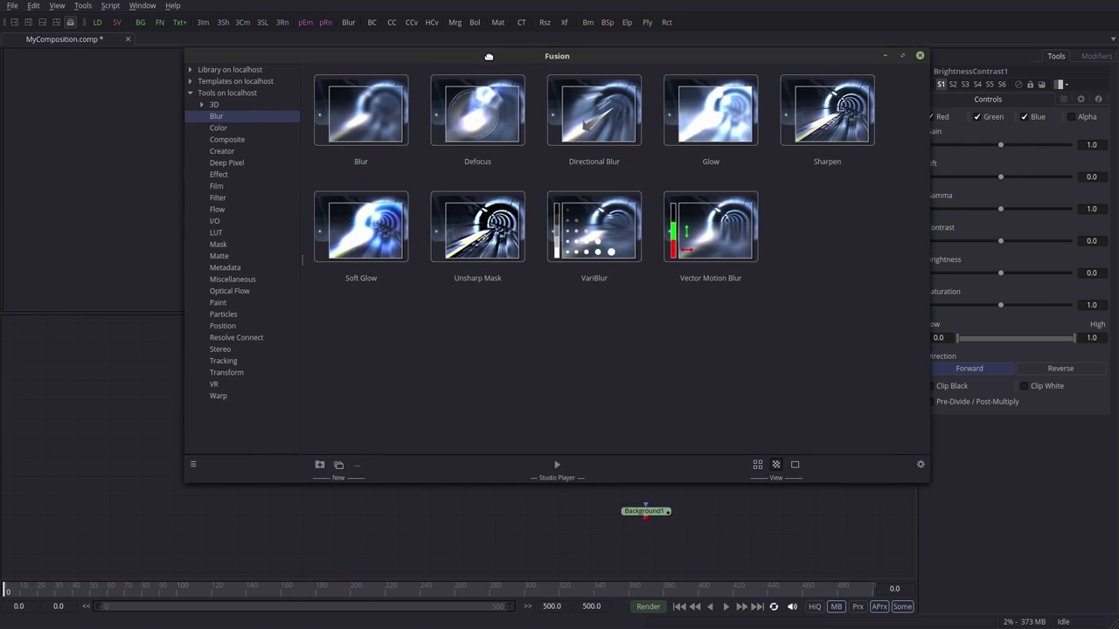
left_click(223, 165)
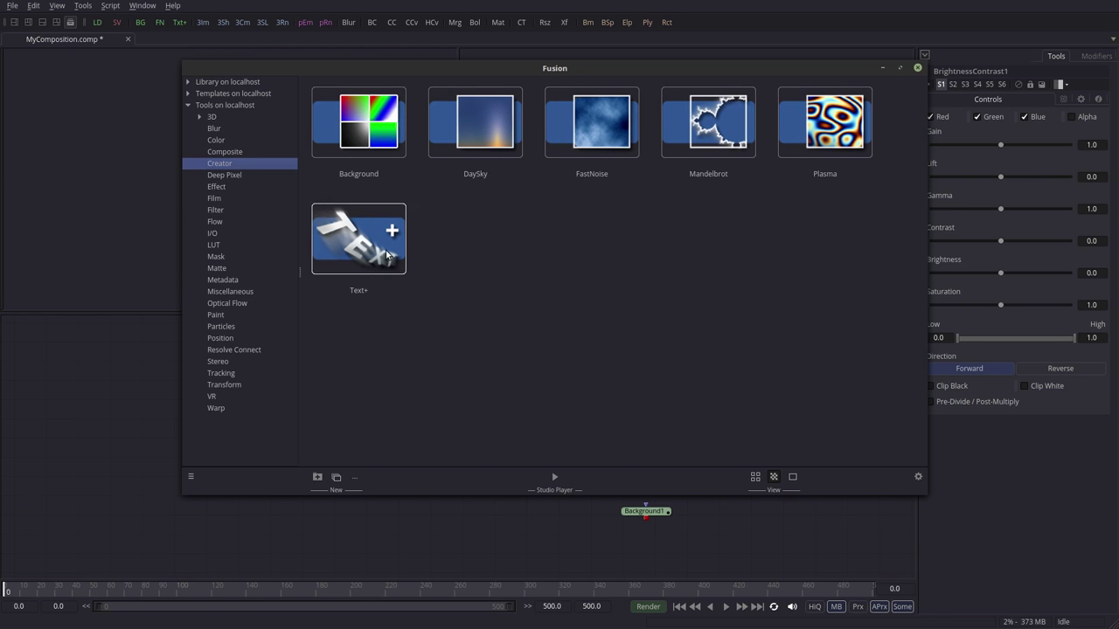
left_click(376, 130)
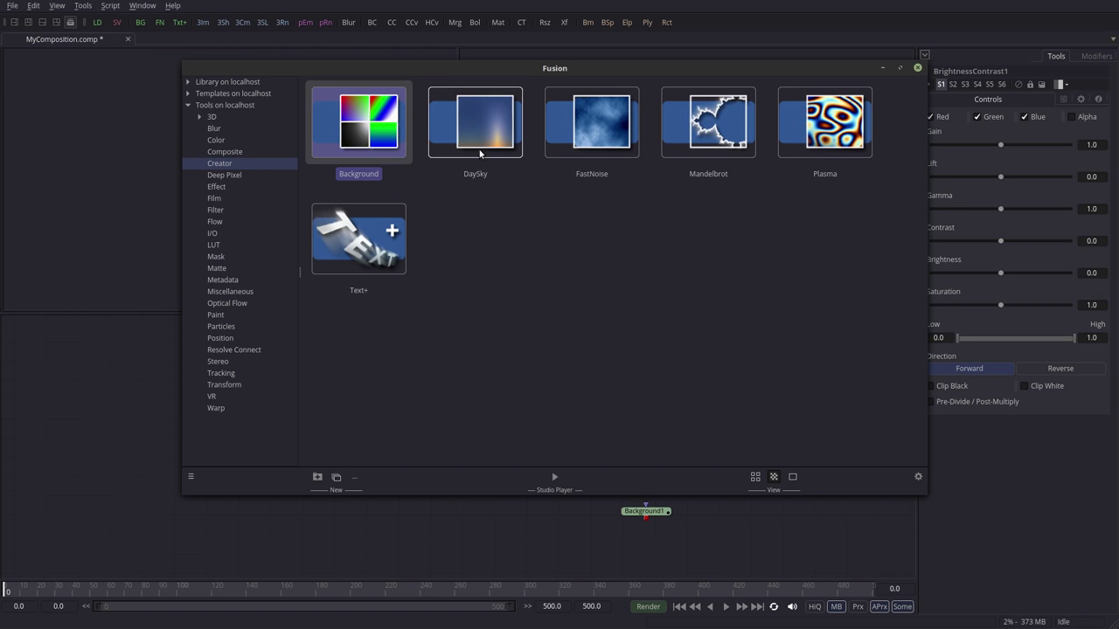
left_click(490, 127)
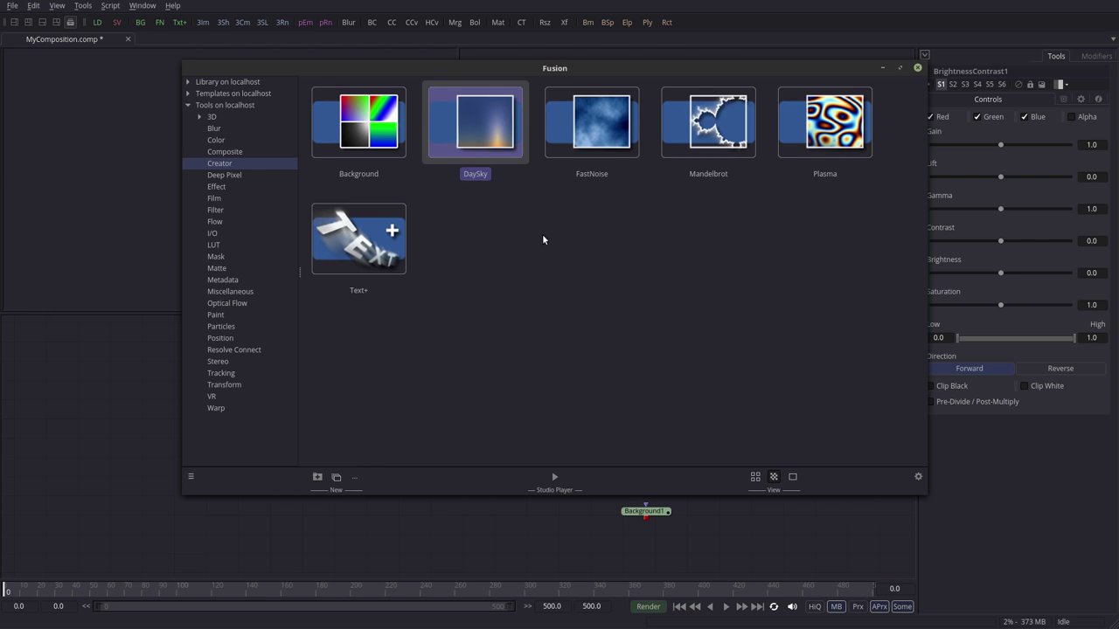
left_click(602, 119)
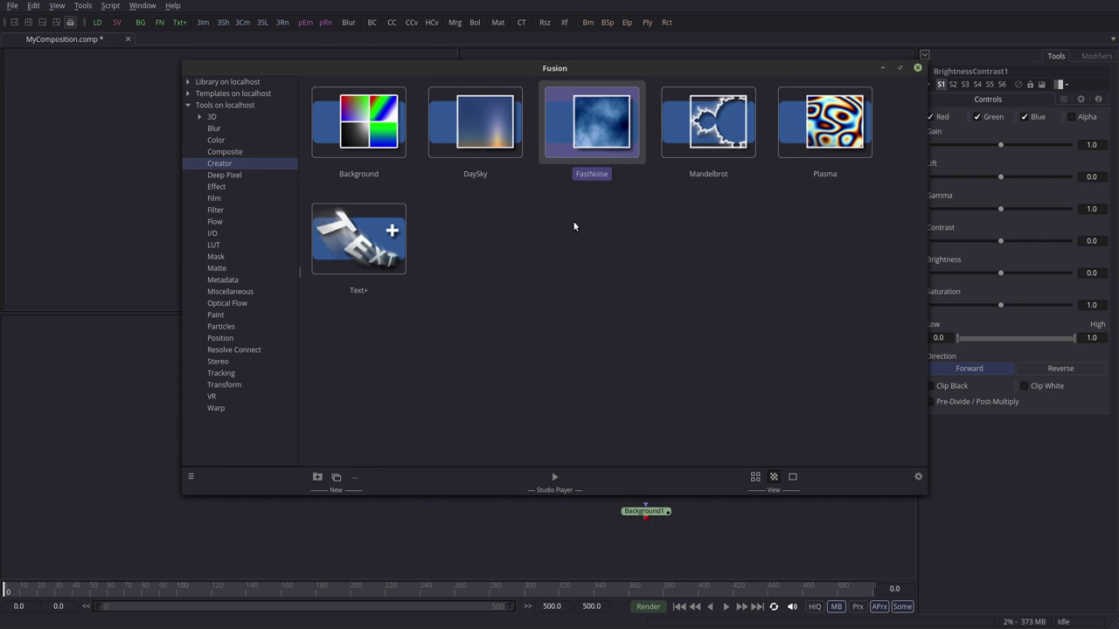
left_click(378, 245)
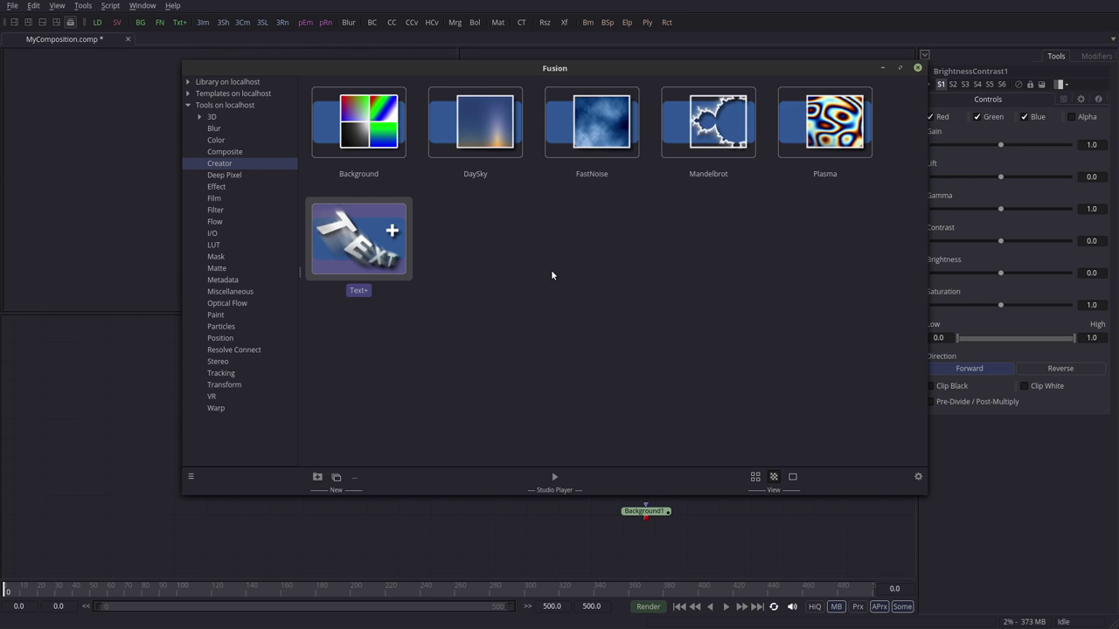
Look at the tools in the Bins' Color category, including Color Corrector, and close the window
left_click(217, 142)
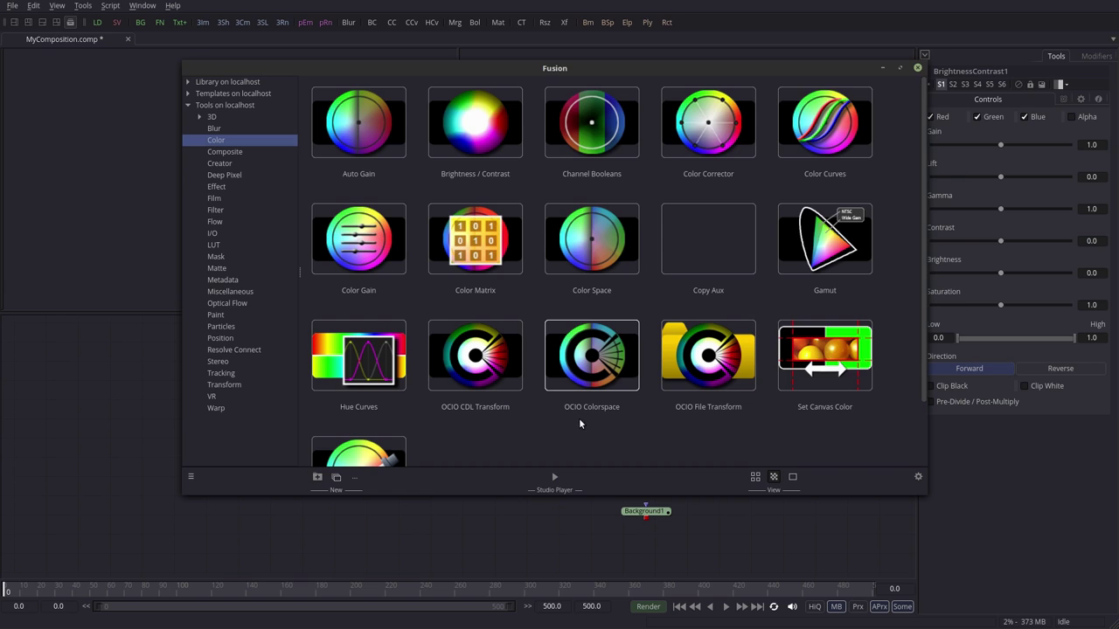
left_click(717, 144)
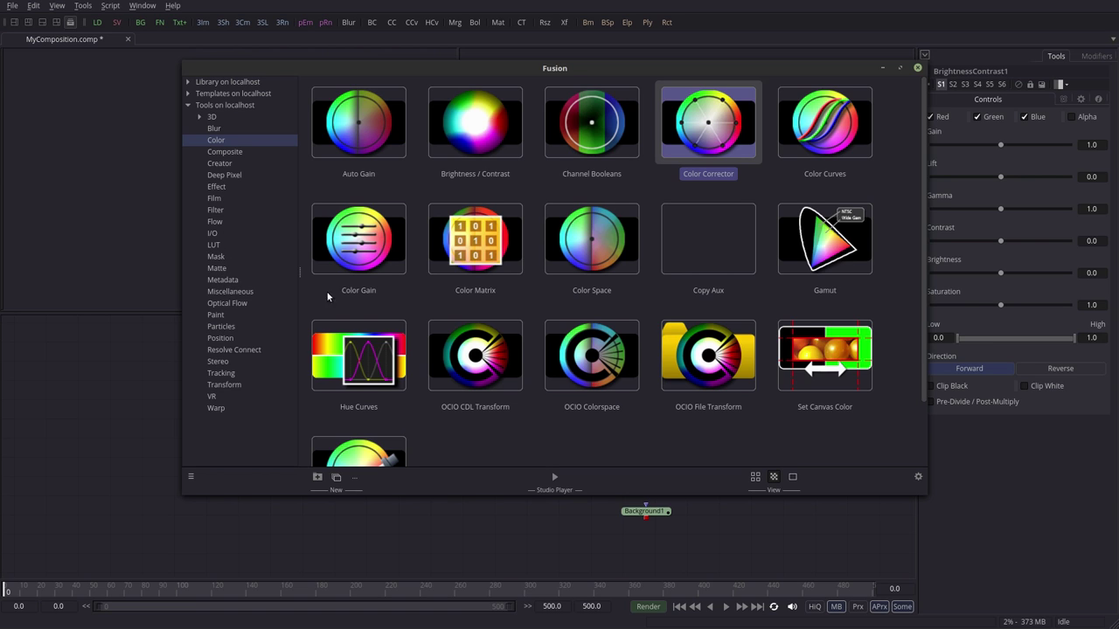
left_click(917, 67)
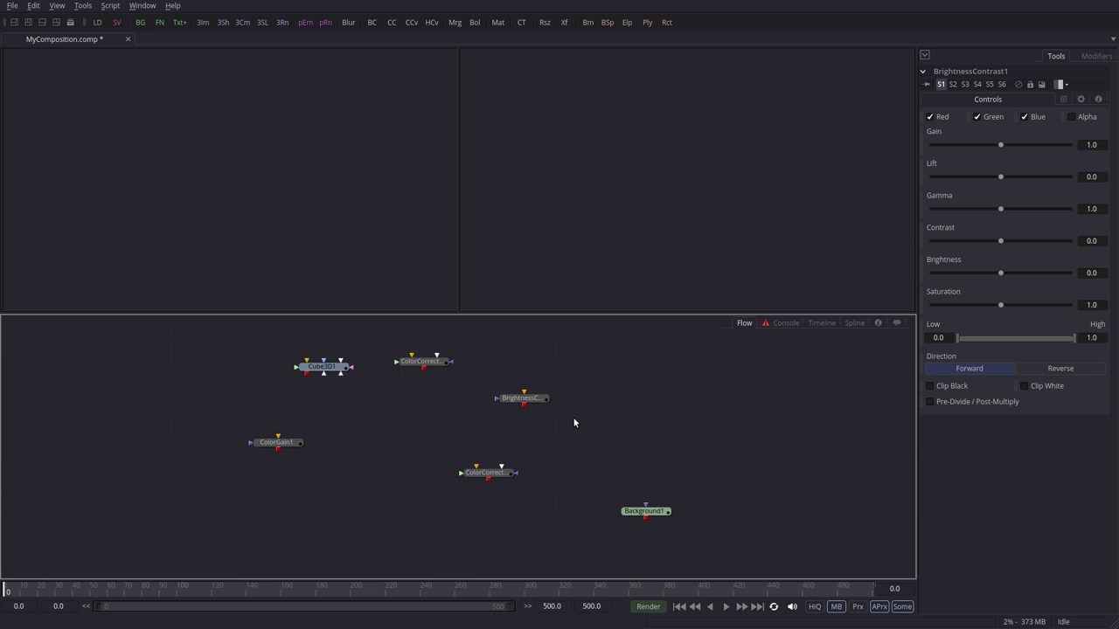
Move the Brightness/Contrast node slightly higher and look at the connectors on the Color Corrector, Cube and Color Gain nodes
left_click_drag(582, 436, 492, 385)
scroll(560, 433, "left", 1)
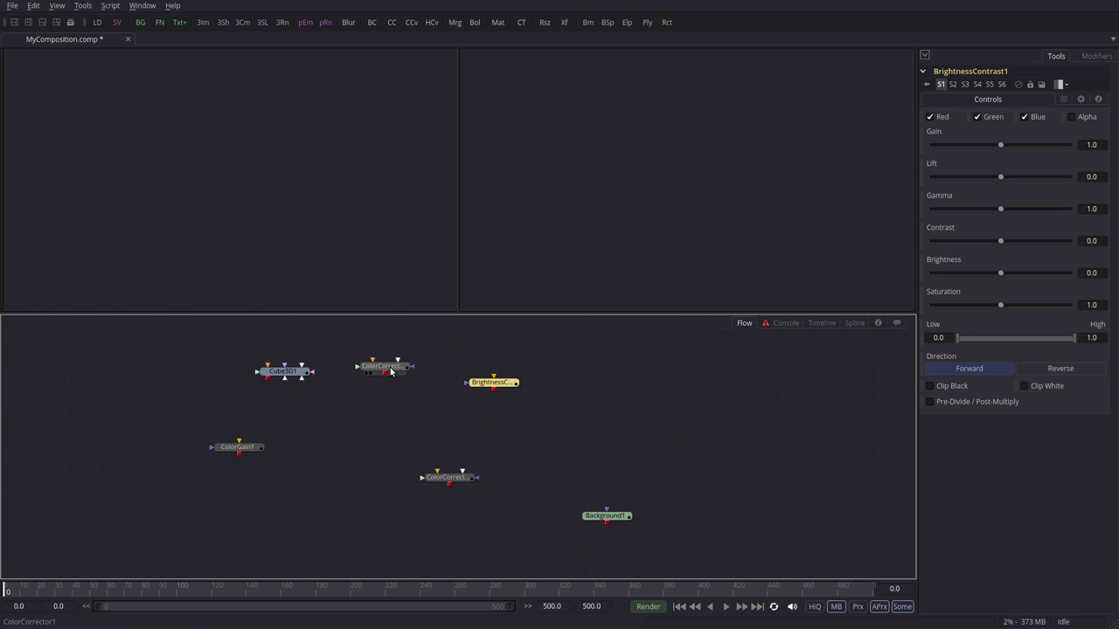
mouse_move(385, 373)
left_mouse_down()
mouse_move(437, 412)
mouse_move(379, 374)
left_mouse_up()
left_click_drag(268, 378, 281, 429)
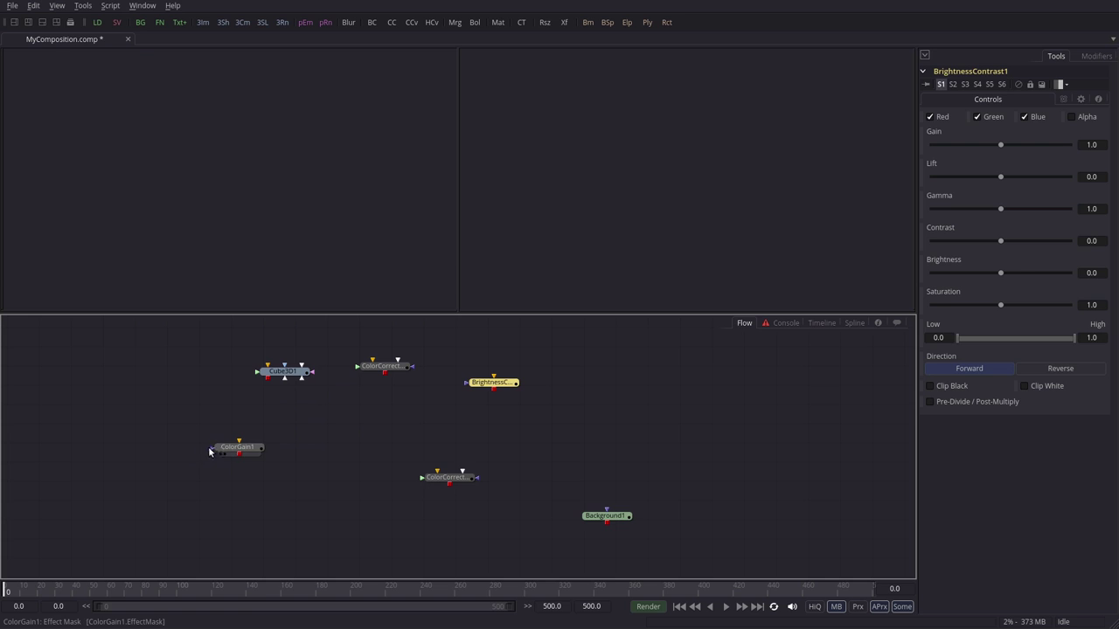
mouse_move(348, 417)
left_mouse_down()
mouse_move(349, 430)
mouse_move(376, 435)
mouse_move(362, 420)
left_mouse_up()
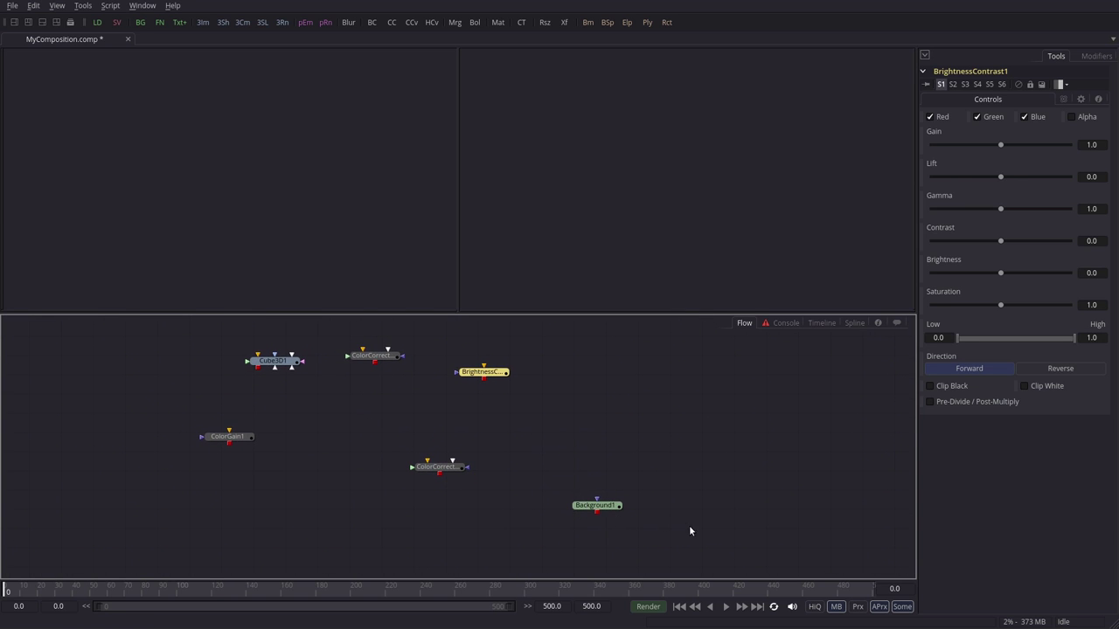
Search the Select Tool list for "bg" and add a second Background node above and right of the existing one
left_click_drag(674, 467, 543, 434)
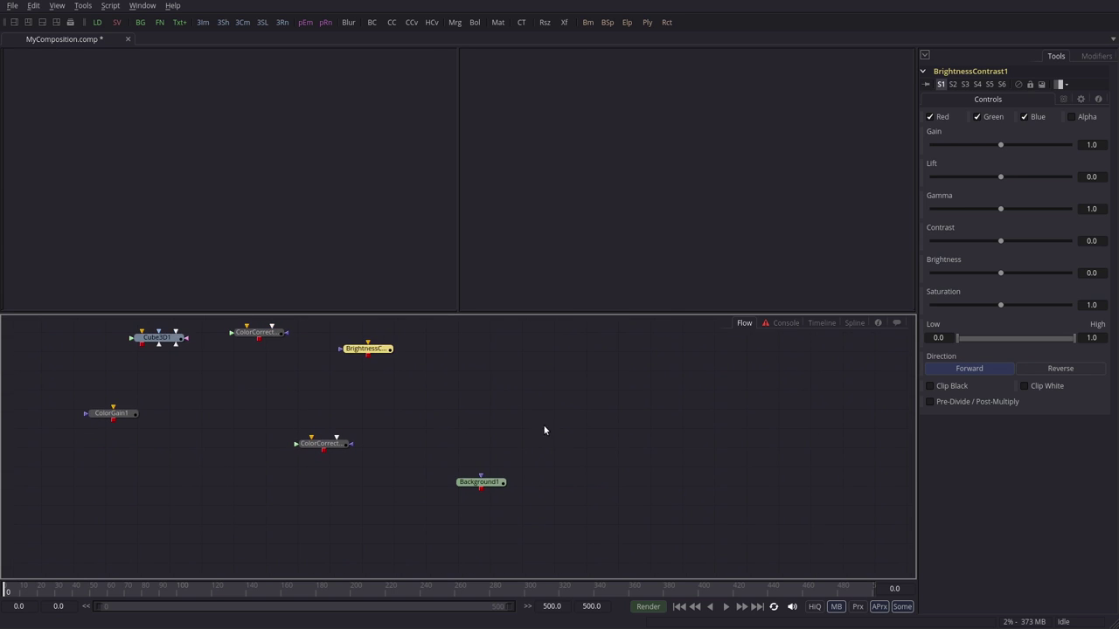
left_click(537, 421)
key("ctrl+space")
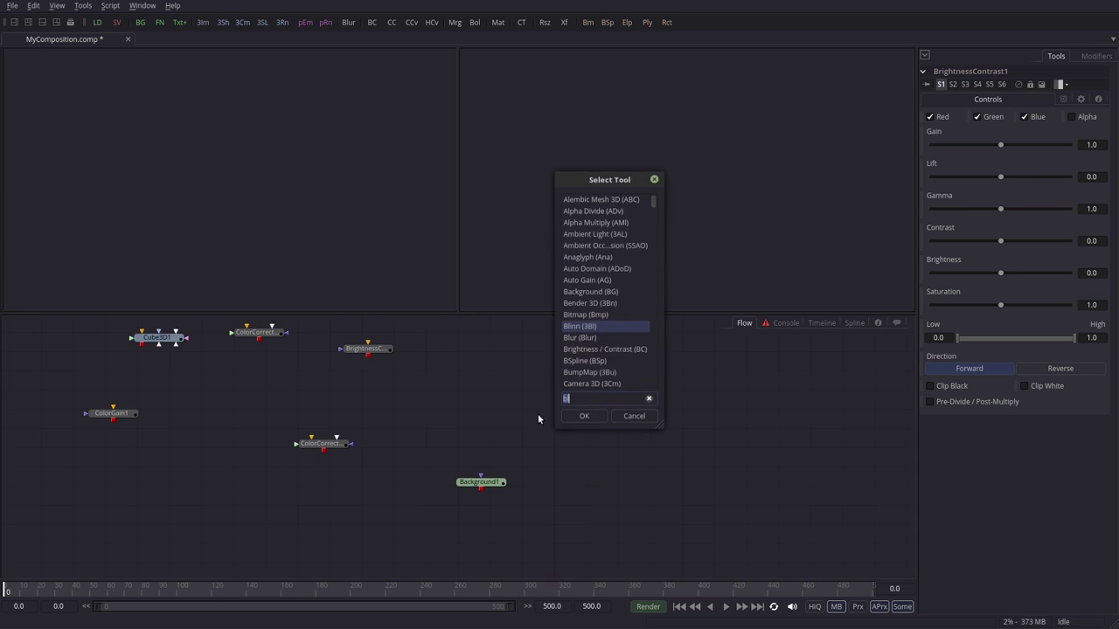
type("bg")
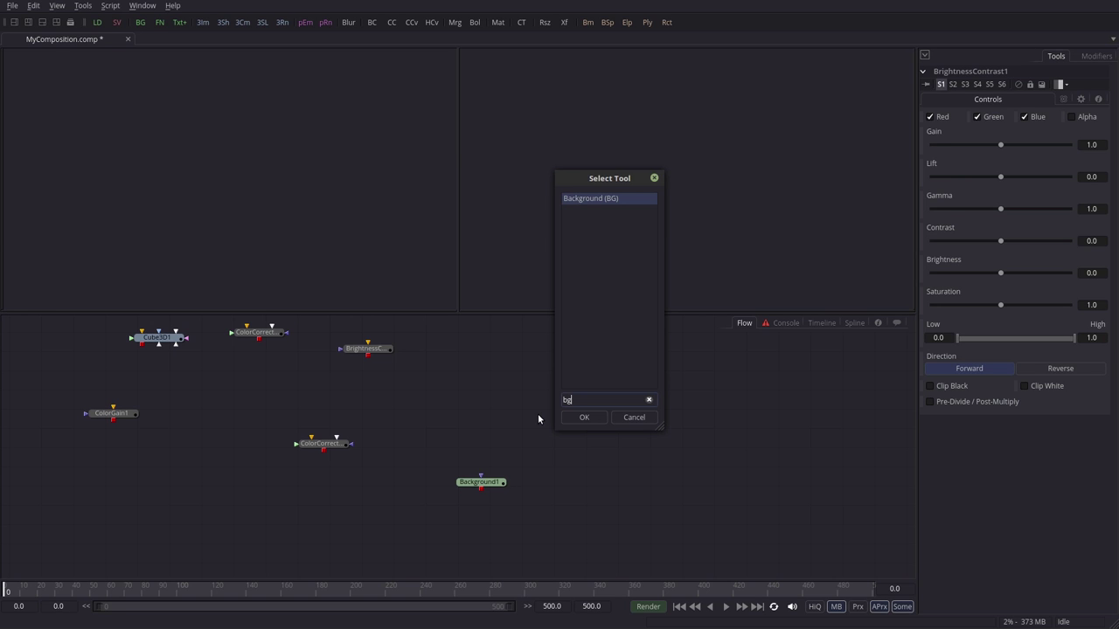
key("Return")
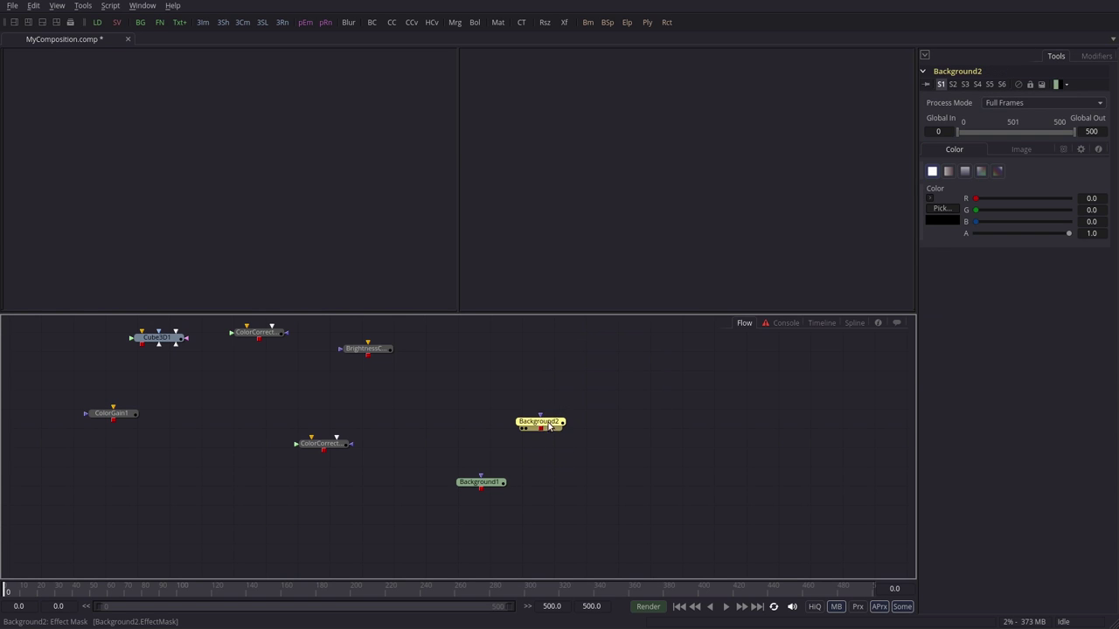
Display the second Background node in the first viewer and fit its image to the viewer
scroll(515, 407, "right", 1)
mouse_move(519, 430)
left_mouse_down()
mouse_move(497, 426)
mouse_move(504, 422)
left_mouse_up()
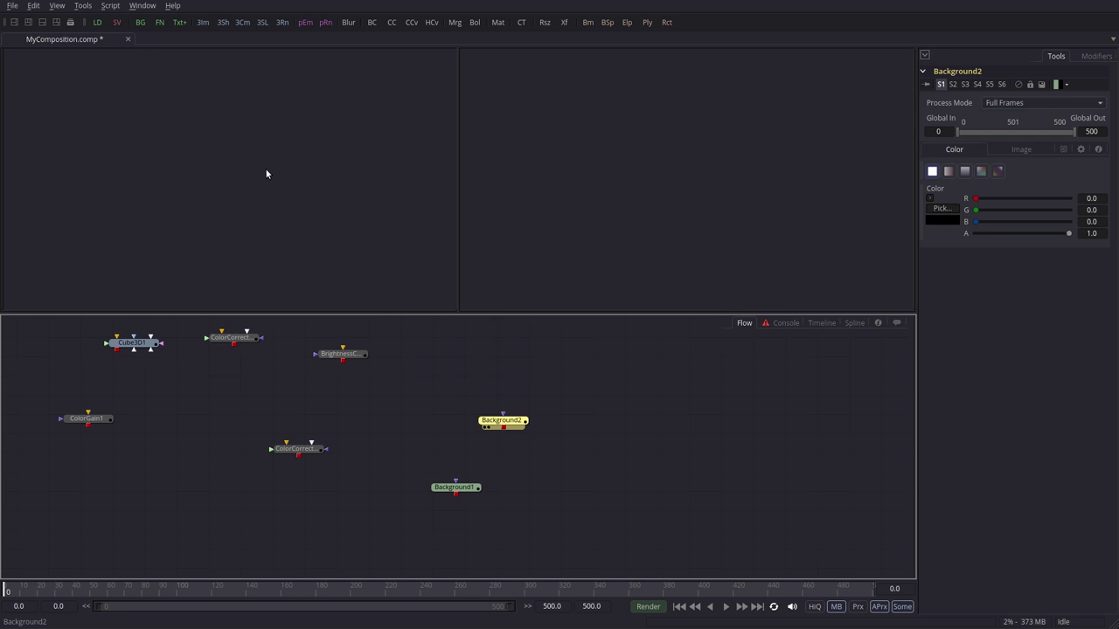
key("1")
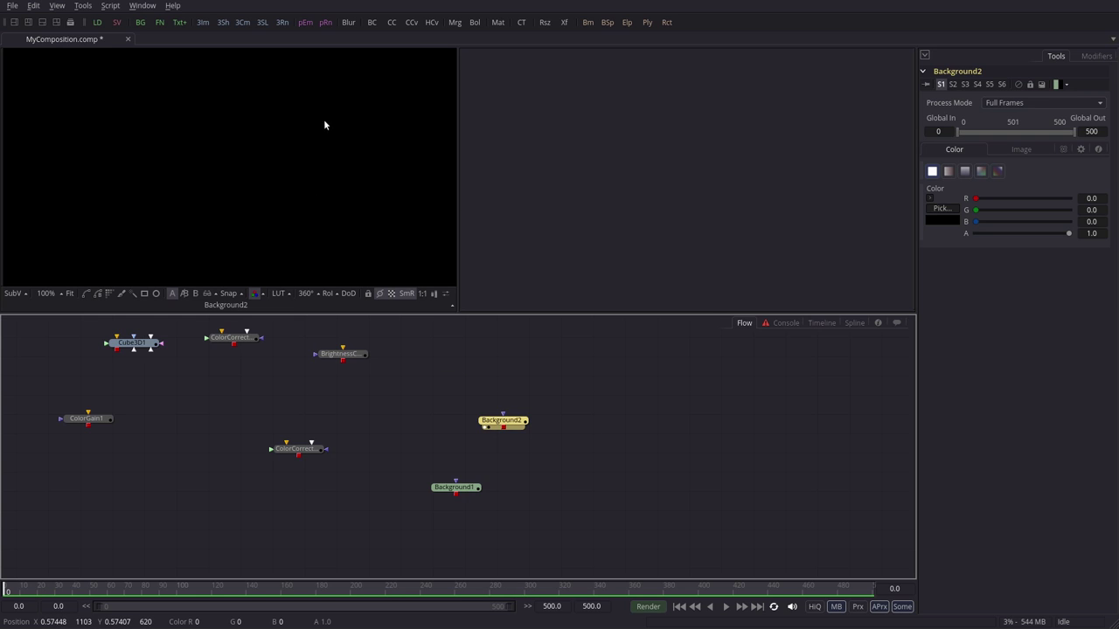
left_click(69, 293)
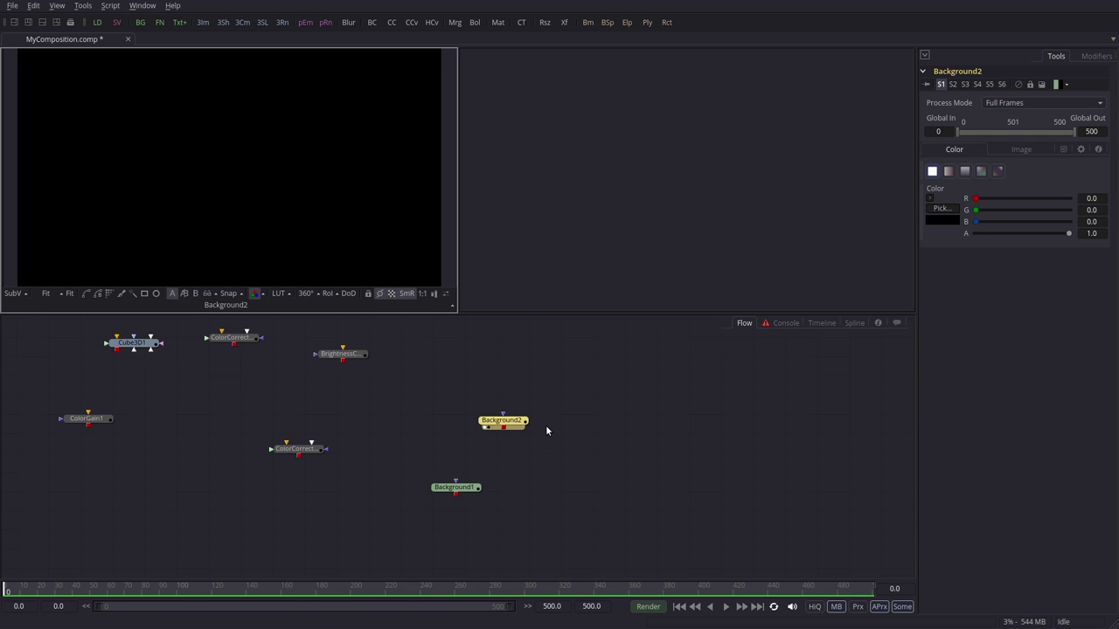
Select the second Background node and set its color to red 0.856 and green 0.675
left_click_drag(526, 430, 511, 432)
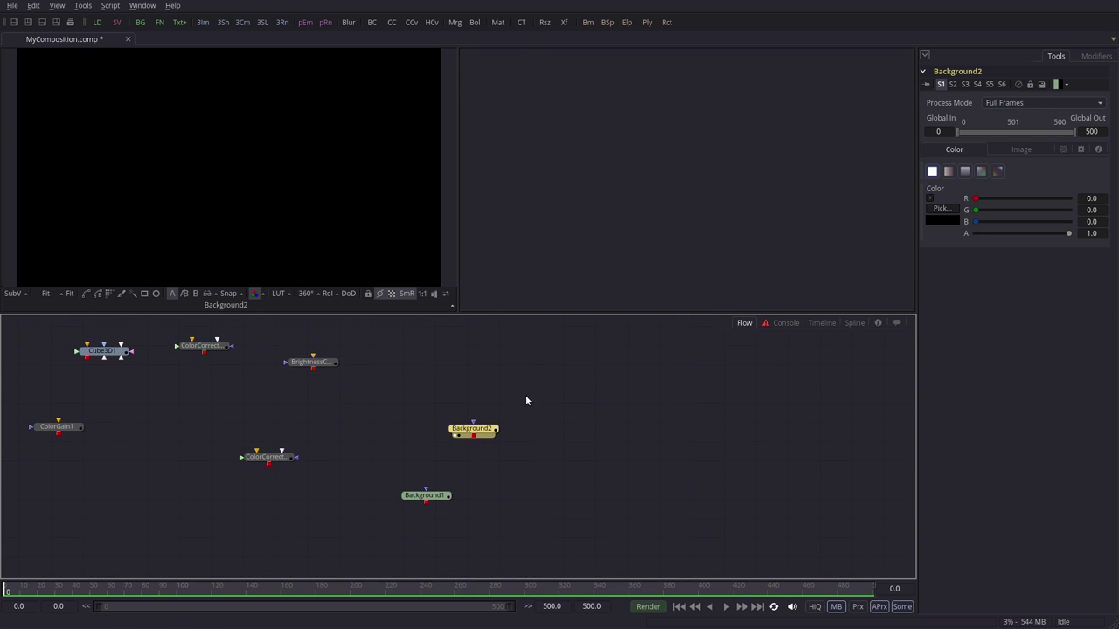
left_click_drag(477, 435, 477, 427)
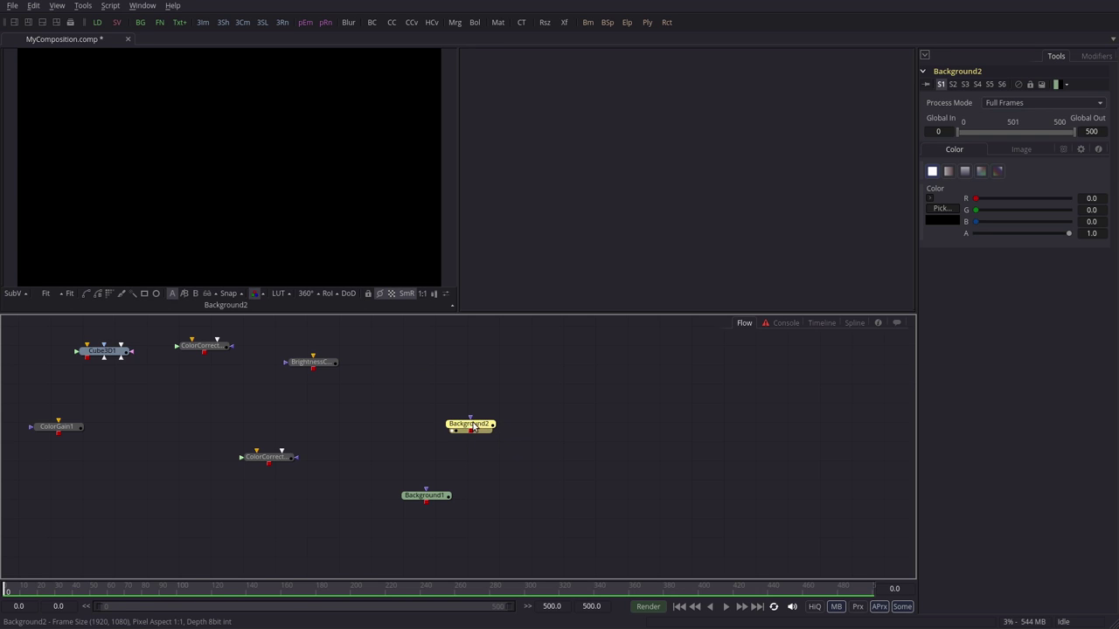
left_click(517, 442)
left_click(491, 426)
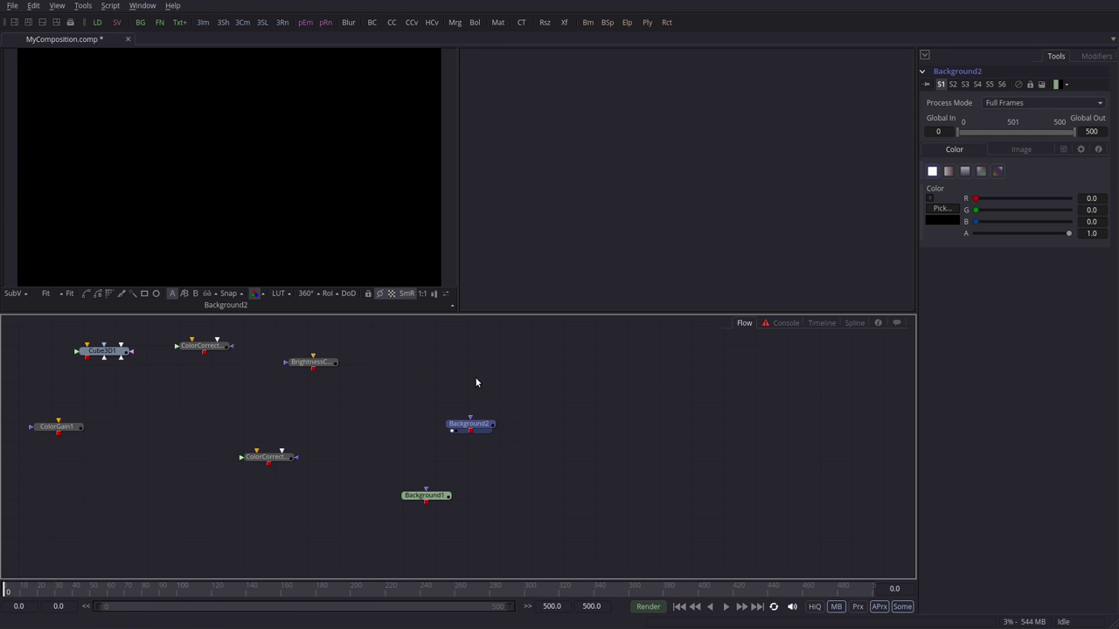
left_click(483, 427)
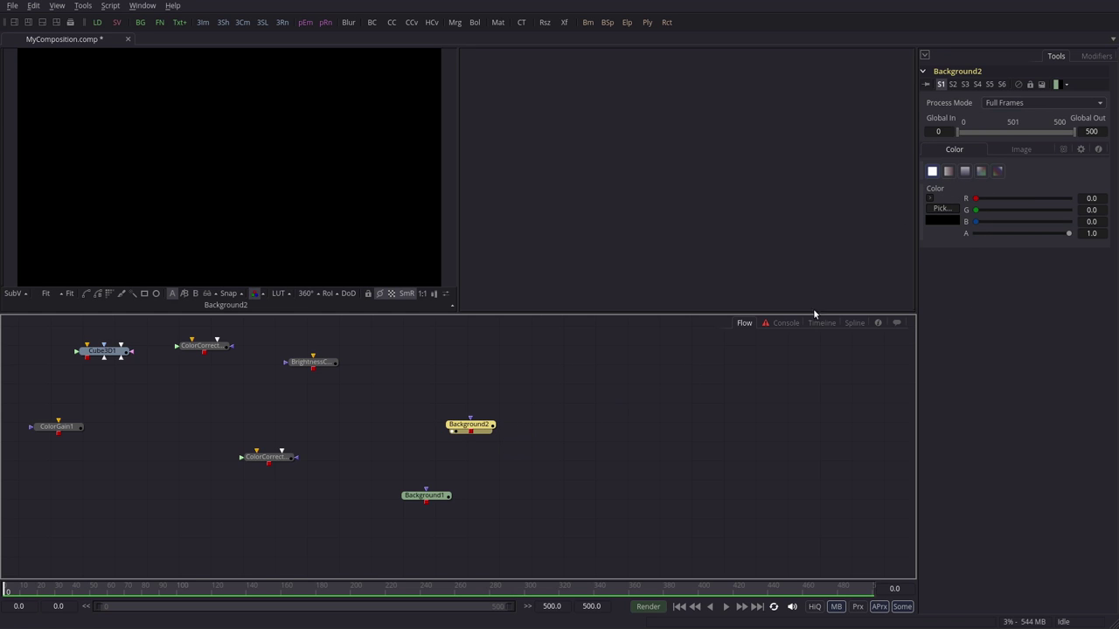
left_click_drag(976, 199, 1055, 198)
left_click_drag(976, 210, 1043, 216)
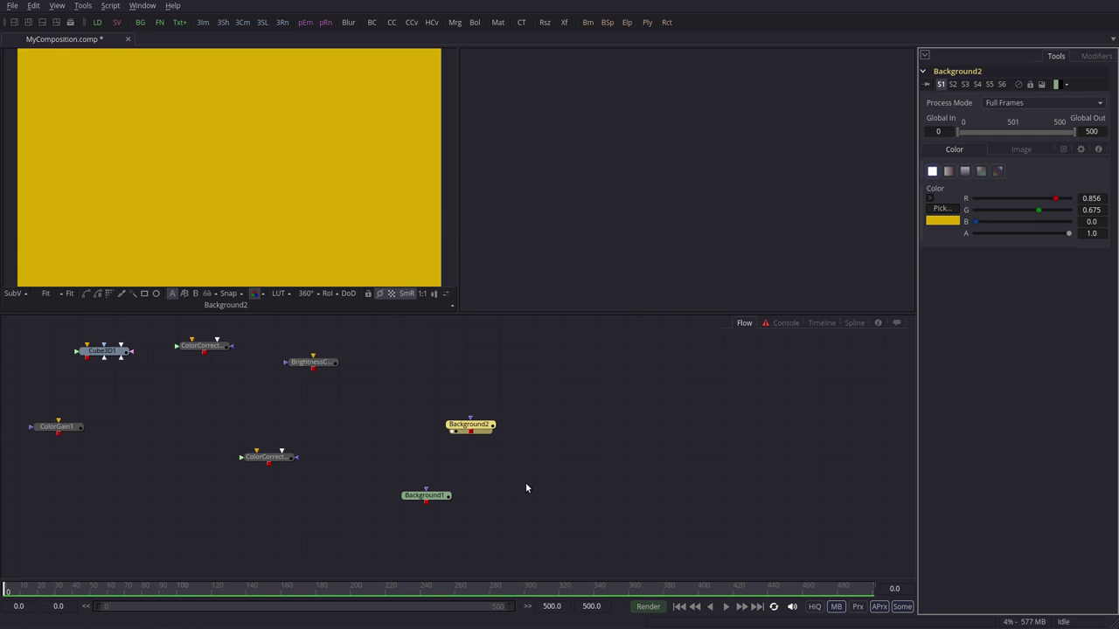
Add a Color Corrector node from the Bins to the right of the second Background node and close the Bins window
left_click(565, 429)
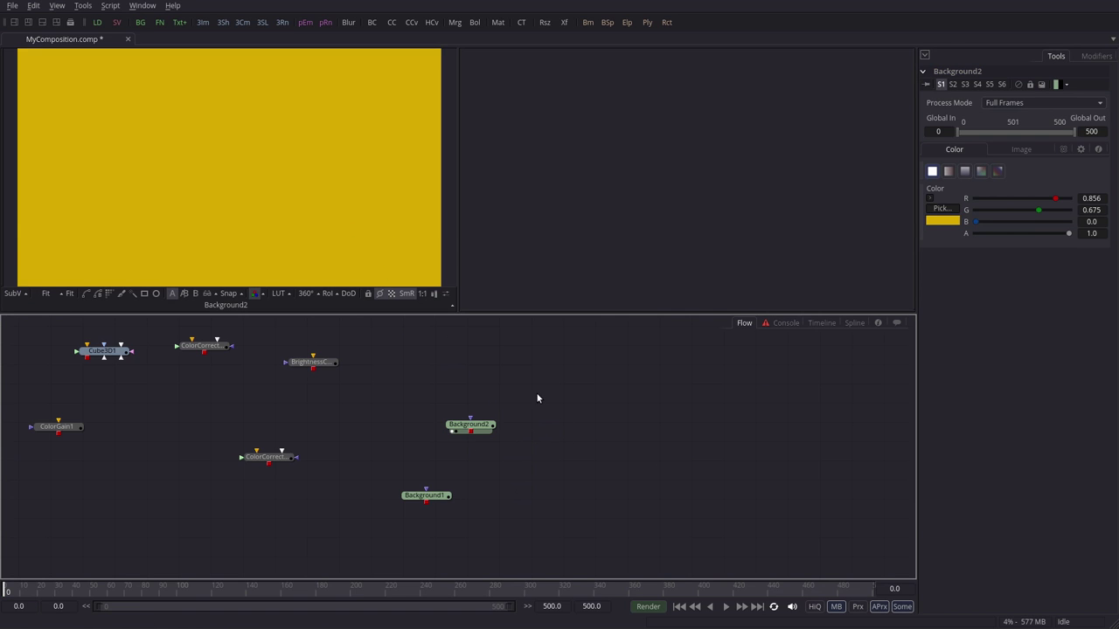
left_click(71, 22)
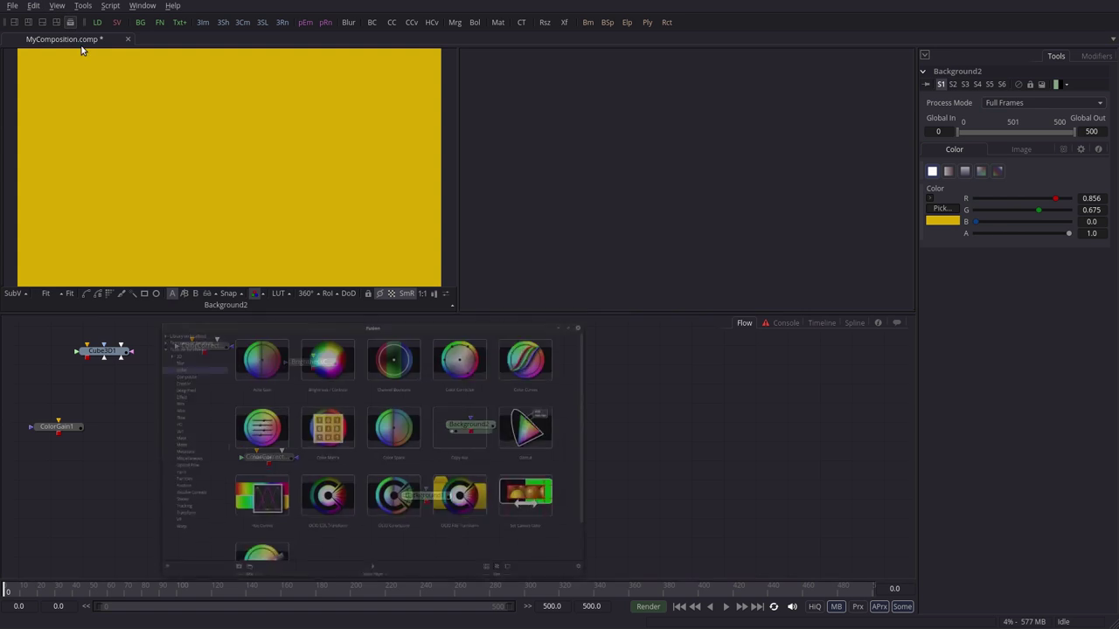
left_click_drag(521, 131, 583, 107)
left_click_drag(724, 175, 580, 417)
left_click(934, 118)
scroll(511, 465, "right", 2)
Connect the second Background node's output to the new Color Corrector's input and display the Color Corrector in the first viewer
left_click_drag(425, 424, 449, 449)
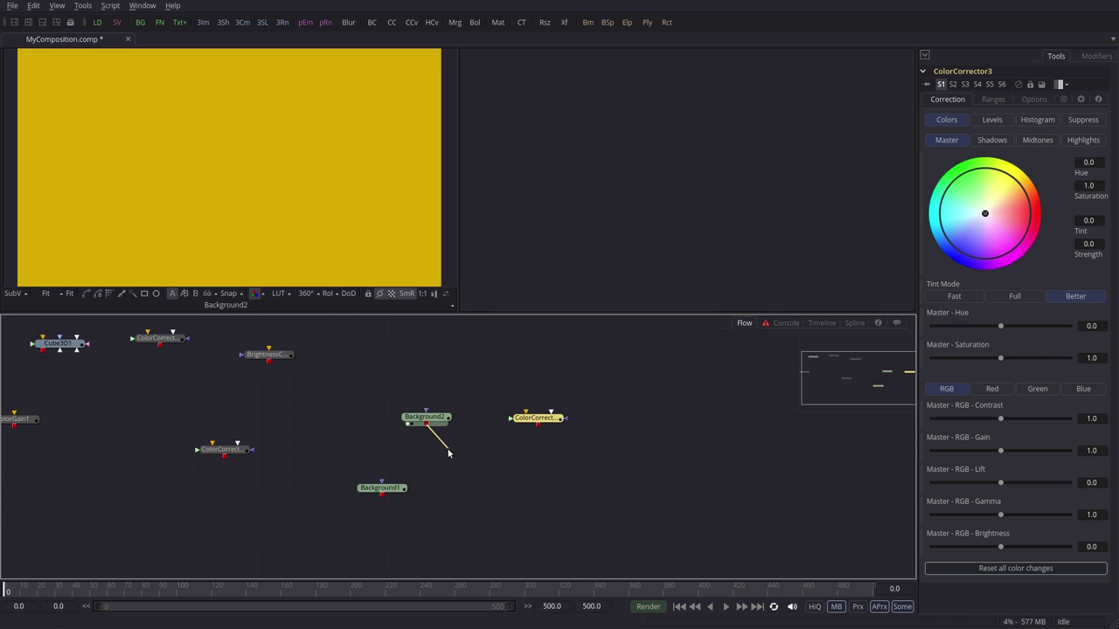
left_click_drag(480, 399, 540, 422)
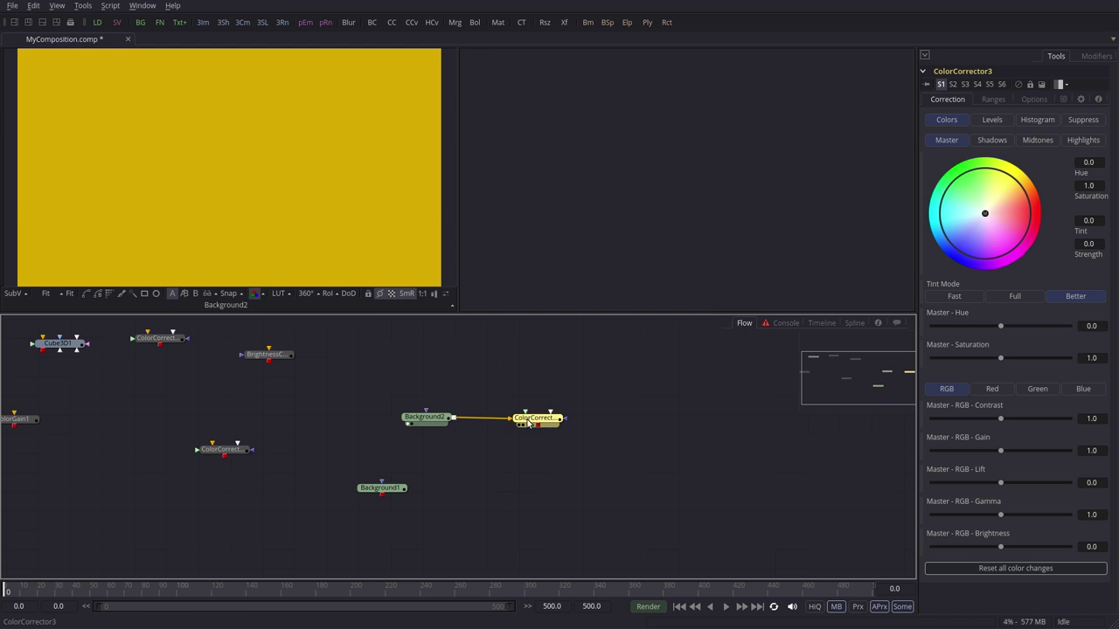
left_click_drag(540, 422, 323, 176)
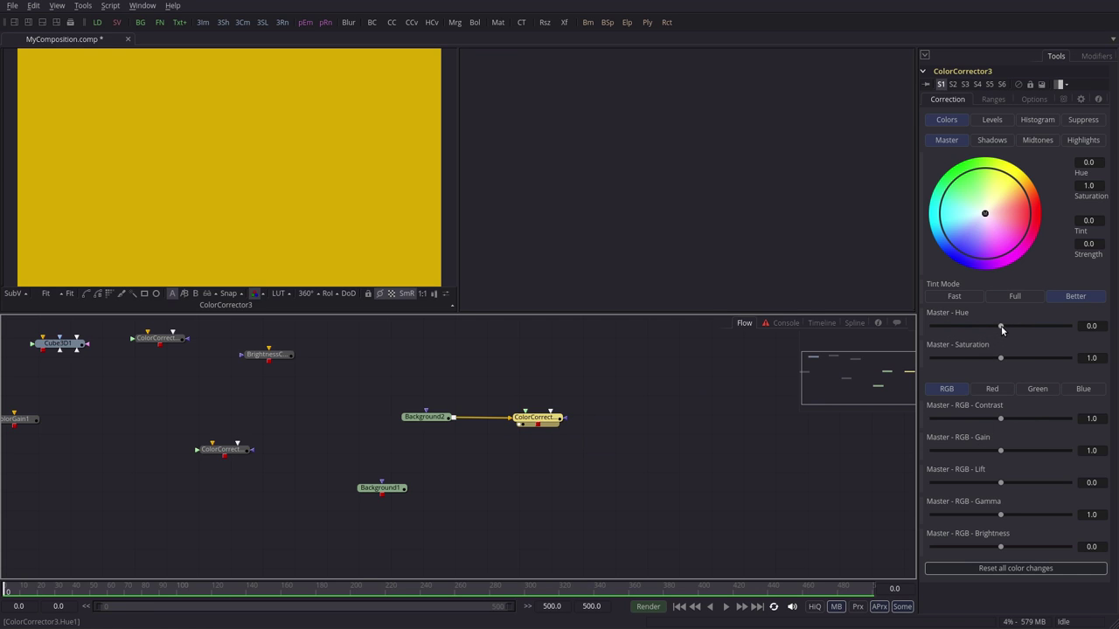
Set the Color Corrector's Master Hue to -0.299 and compare its result with the second Background node in the first viewer
left_click_drag(1000, 325, 980, 326)
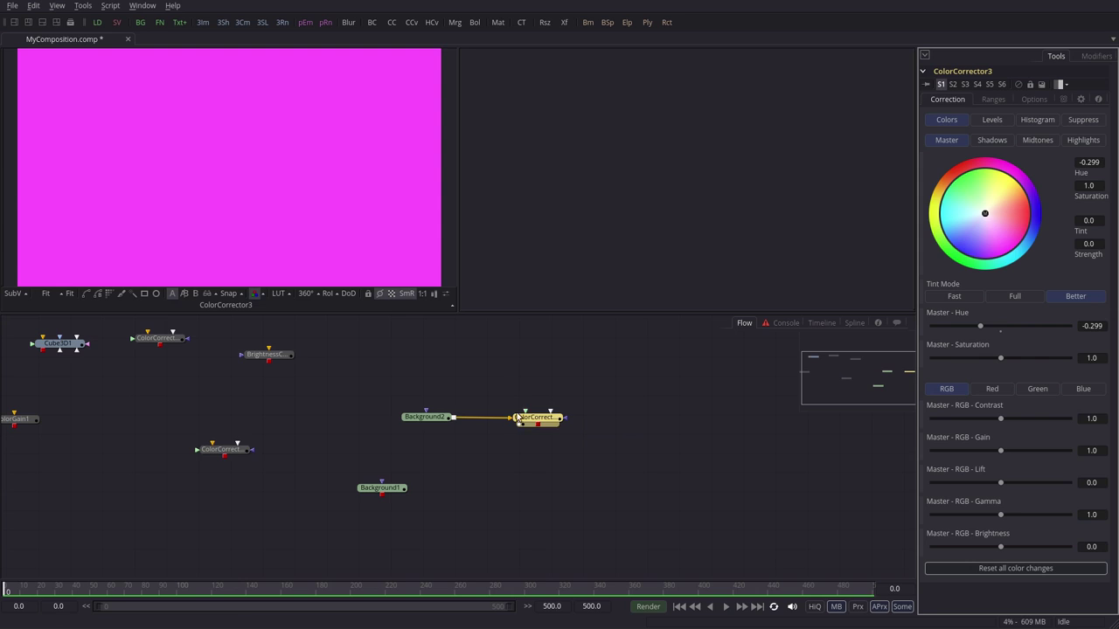
left_click_drag(535, 417, 535, 415)
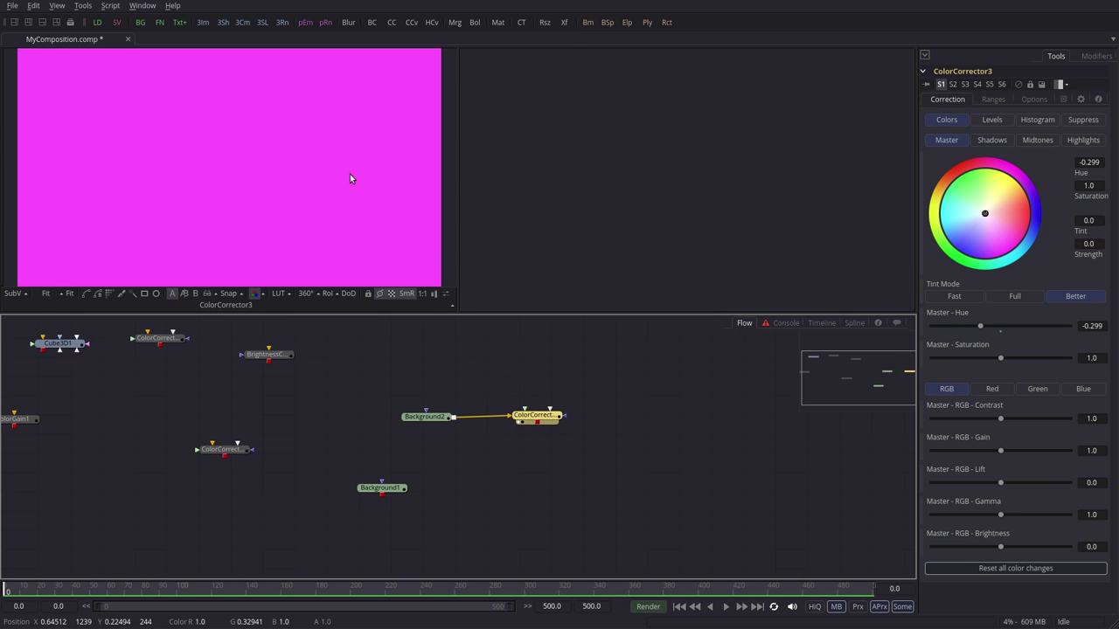
left_click_drag(423, 423, 332, 154)
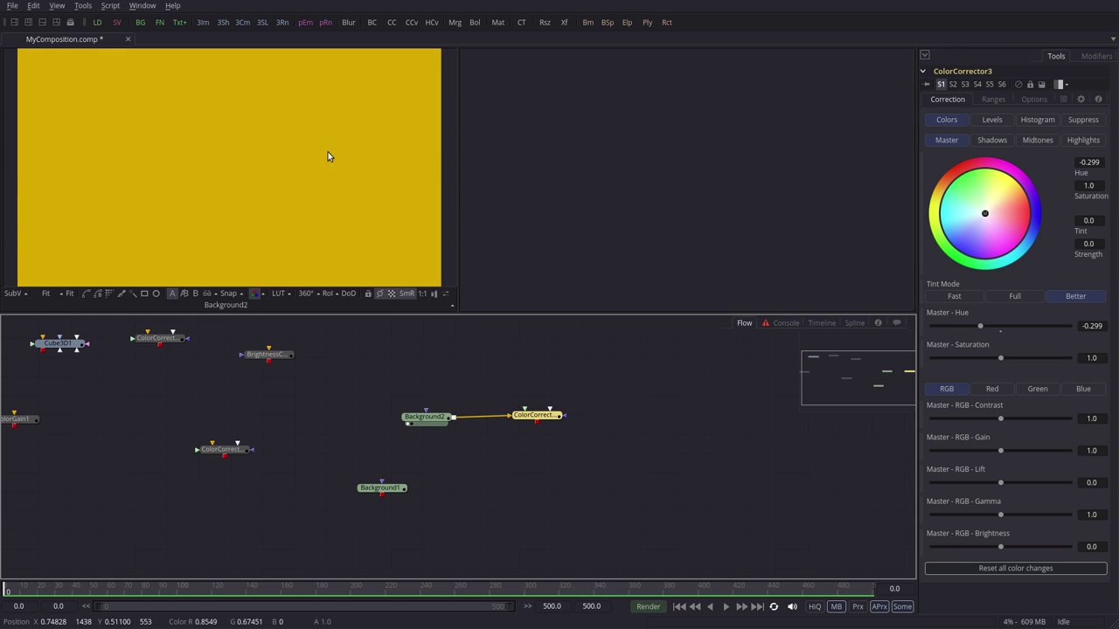
left_click_drag(536, 410, 333, 140)
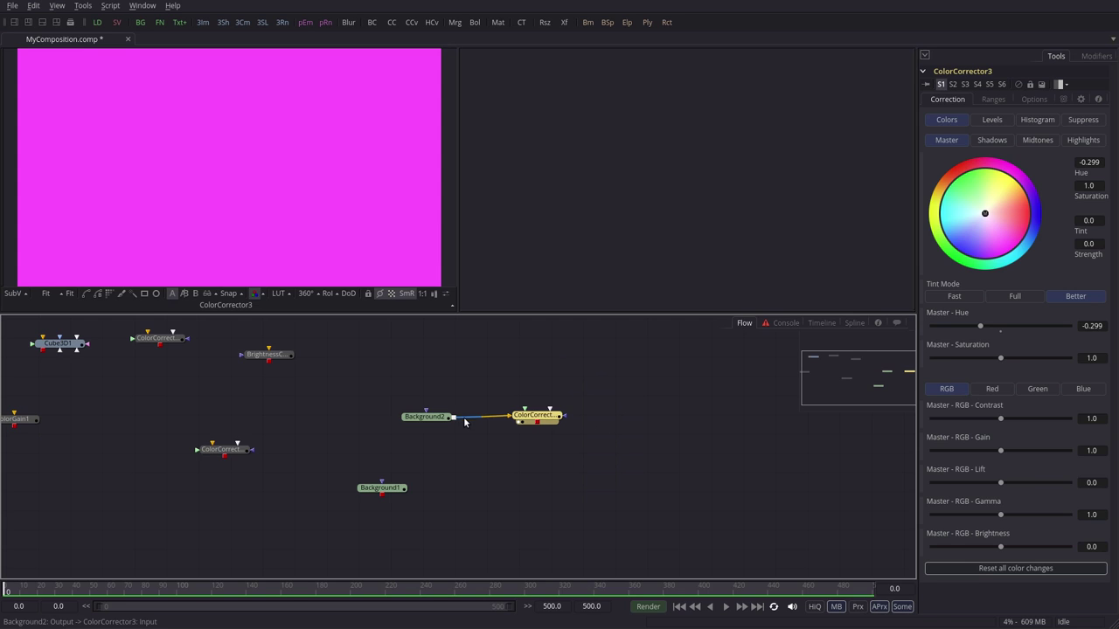
Move the connected Color Corrector node farther right from the second Background node
left_click_drag(538, 419, 588, 424)
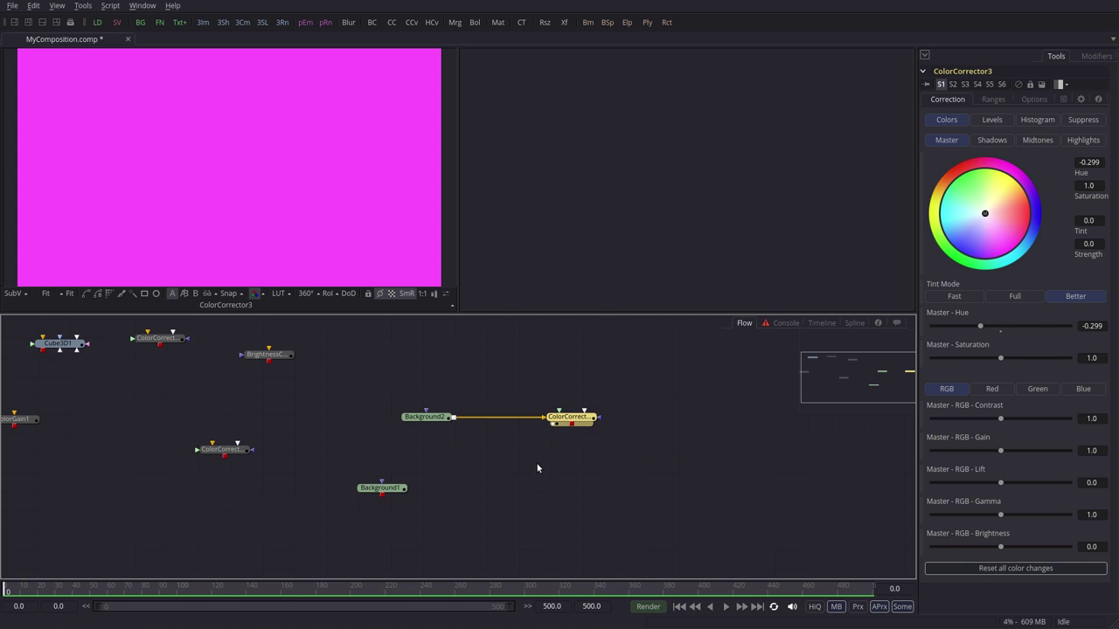
left_click_drag(453, 417, 484, 460)
left_click_drag(517, 502, 505, 523)
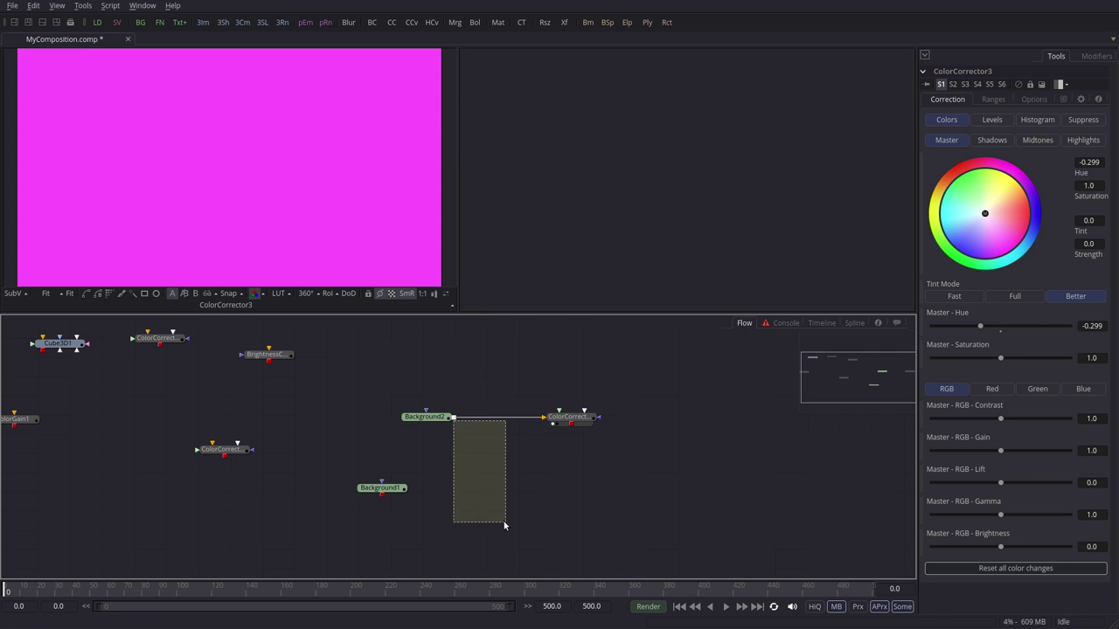
left_click_drag(570, 426, 572, 491)
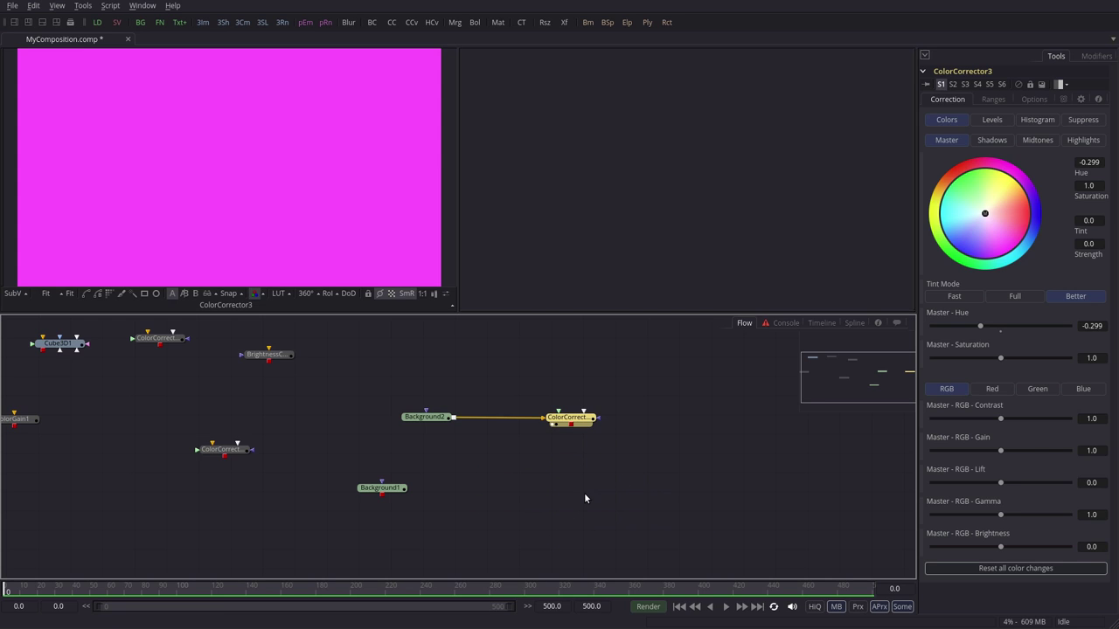
left_click_drag(565, 490, 629, 511)
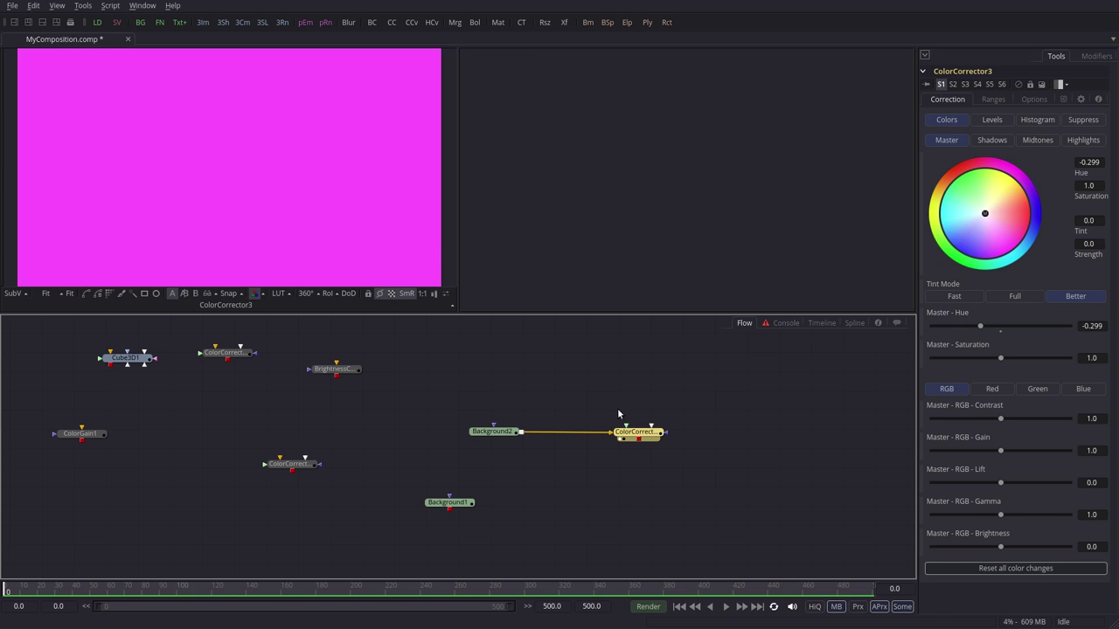
left_click_drag(546, 432, 507, 424)
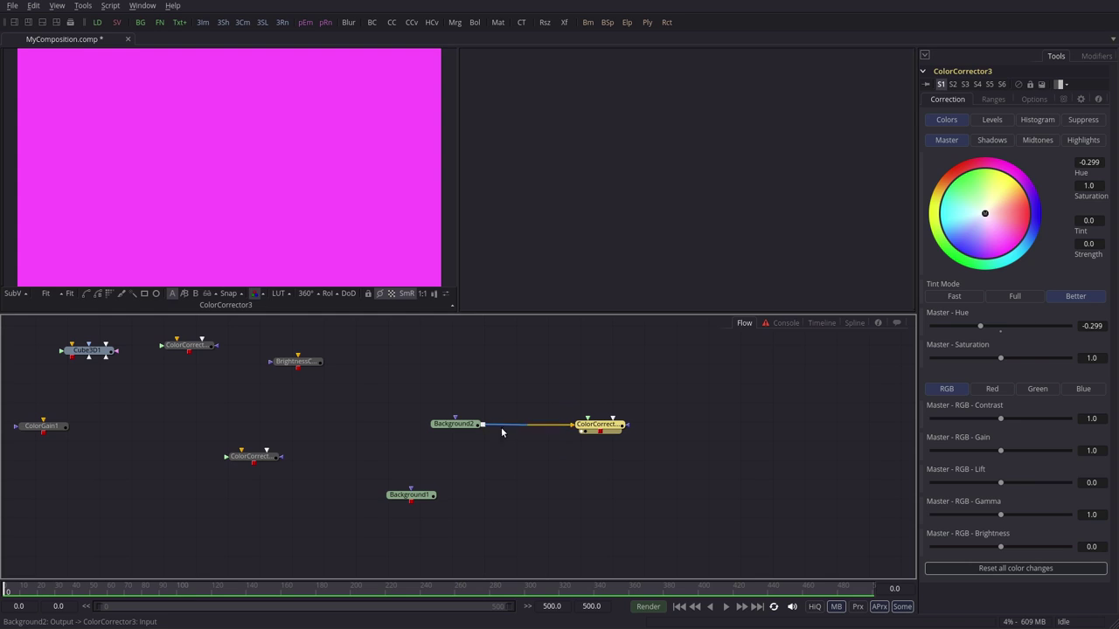
Remove the connection between the second Background and Color Corrector nodes and reconnect them, doing this twice
left_click(565, 427)
key("Delete")
left_click_drag(454, 430, 592, 428)
left_click(570, 427)
key("Delete")
left_click_drag(455, 430, 588, 428)
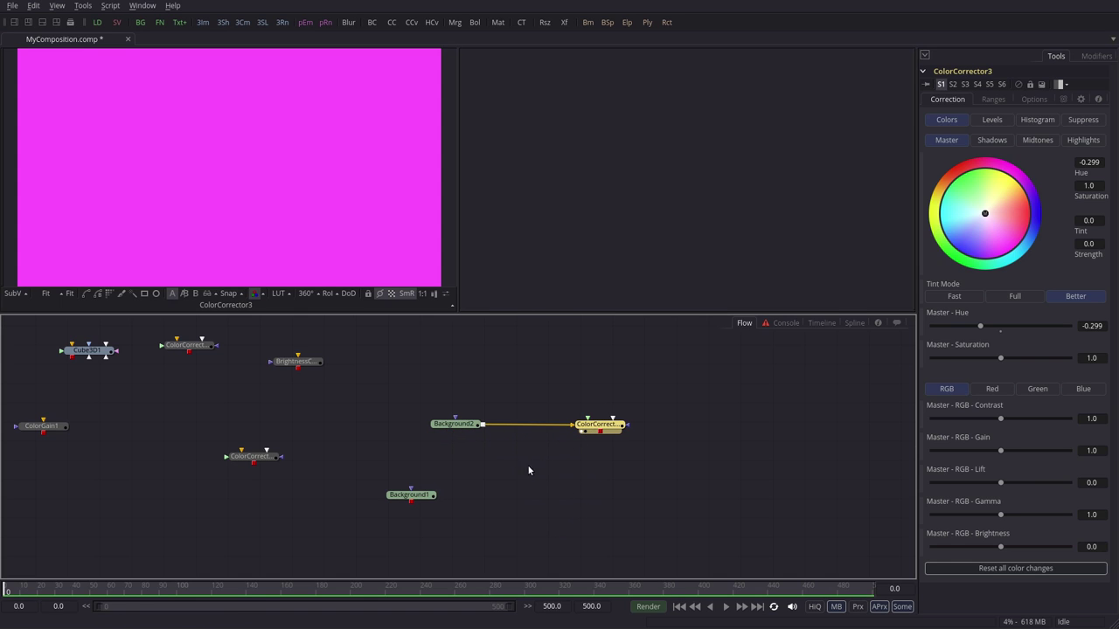
Place the Brightness/Contrast node below the connected Color Corrector, feed it from the second Background node and display it in the first viewer
left_click_drag(306, 371, 590, 478)
left_click_drag(484, 425, 499, 444)
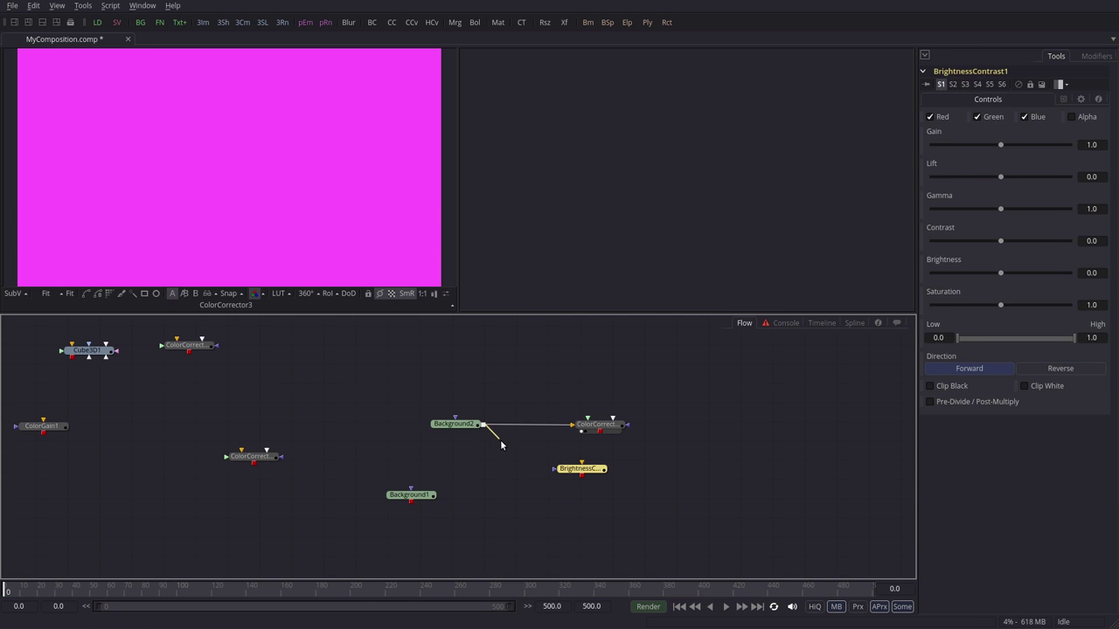
left_click_drag(553, 468, 227, 166)
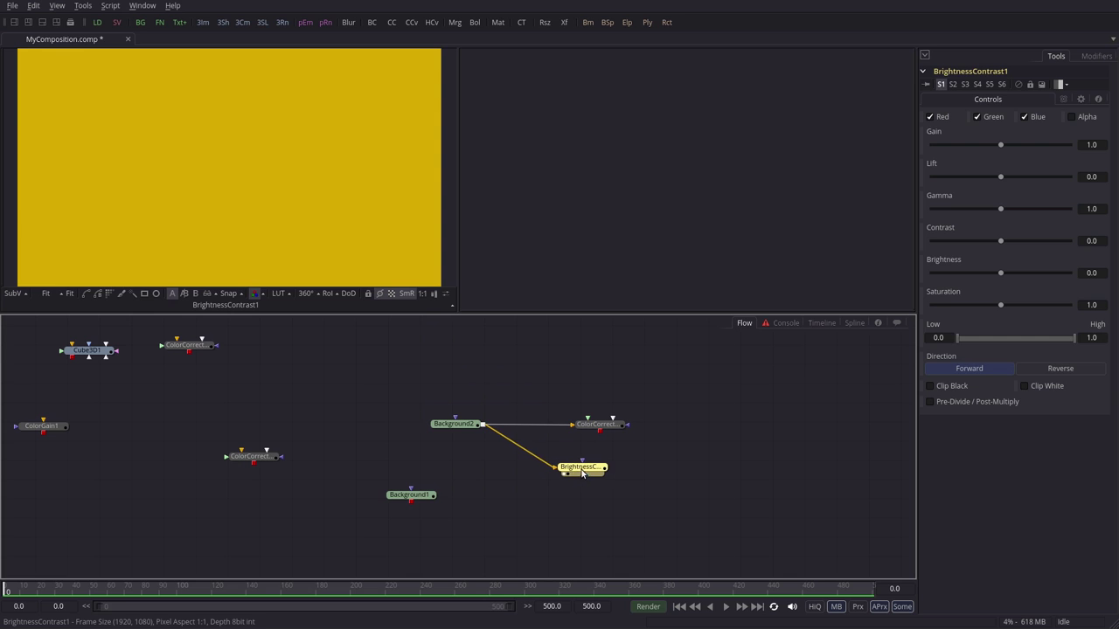
Set the Brightness/Contrast node's Gain to 0.556 and Lift to 0.47, and compare its result with the Color Corrector in the first viewer
left_click_drag(1000, 144, 1033, 180)
left_click_drag(597, 424, 297, 131)
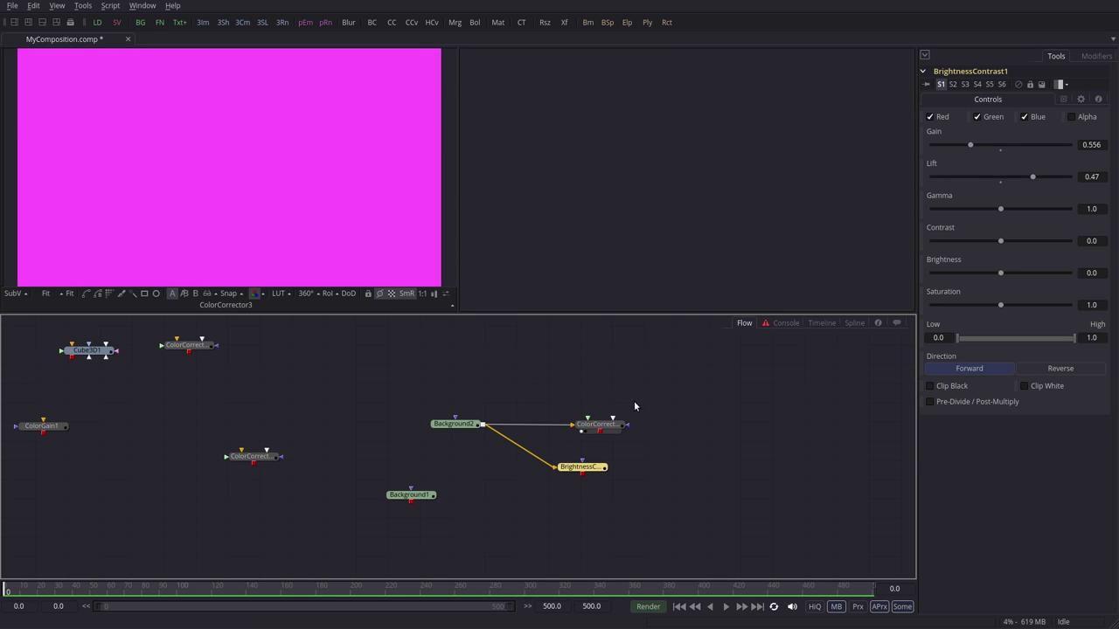
left_click_drag(586, 460, 294, 93)
Rearrange the second Background, Color Corrector and Brightness/Contrast nodes so the two branches are aligned vertically and spaced farther apart
mouse_move(459, 425)
left_mouse_down()
mouse_move(455, 414)
mouse_move(455, 427)
left_mouse_up()
left_click_drag(598, 427, 594, 424)
left_click(587, 469)
left_click_drag(587, 470, 601, 470)
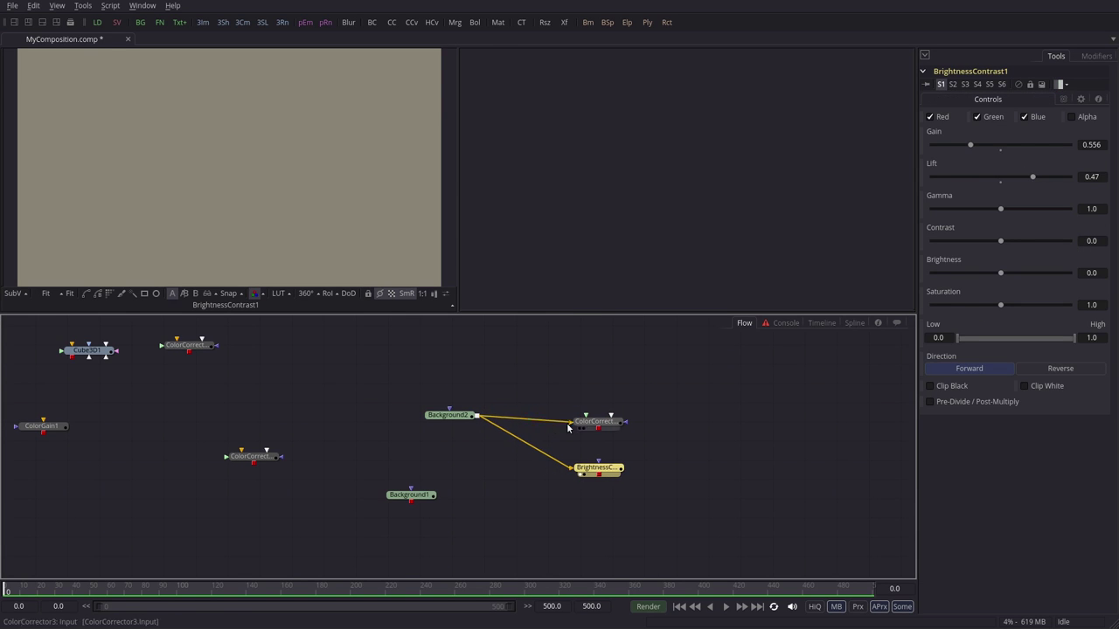
left_click_drag(598, 423, 598, 414)
left_click_drag(598, 468, 598, 471)
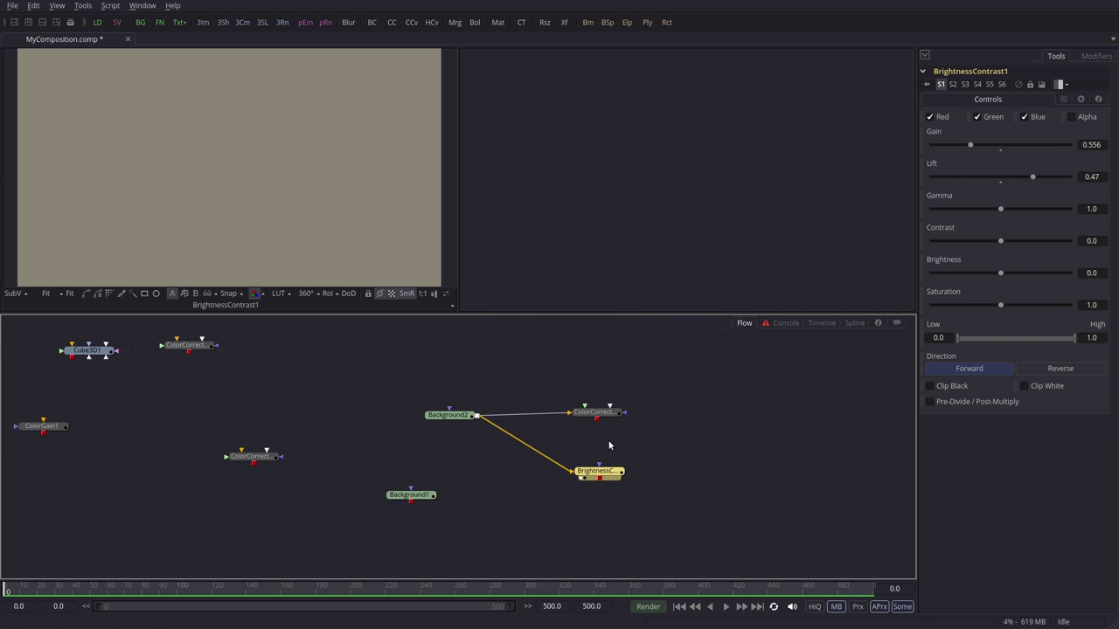
left_click_drag(670, 440, 715, 457)
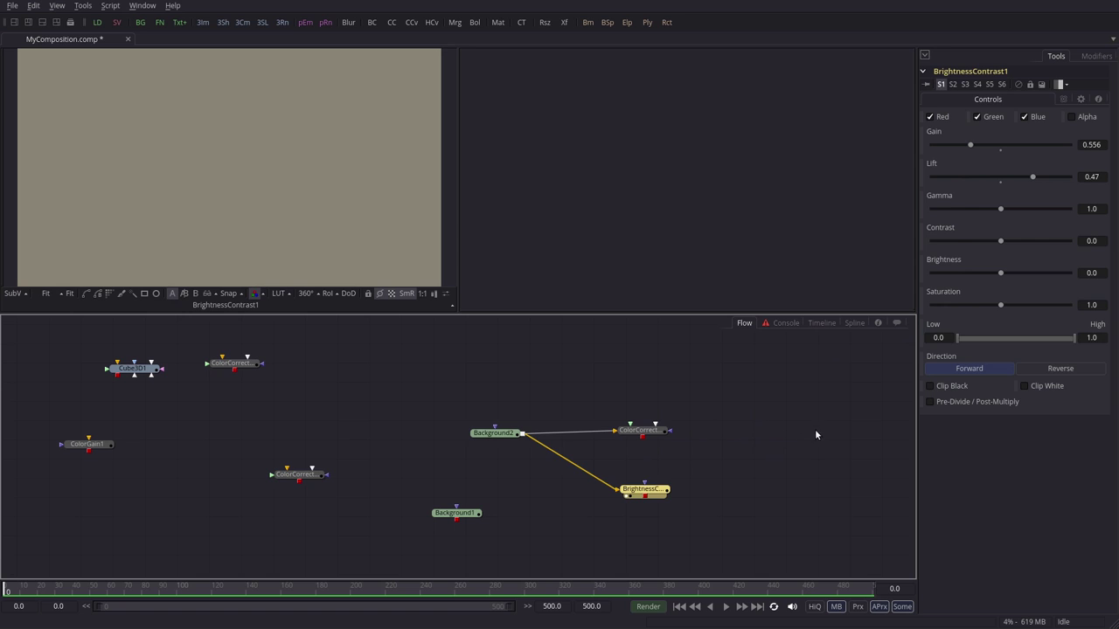
left_click_drag(737, 499, 714, 484)
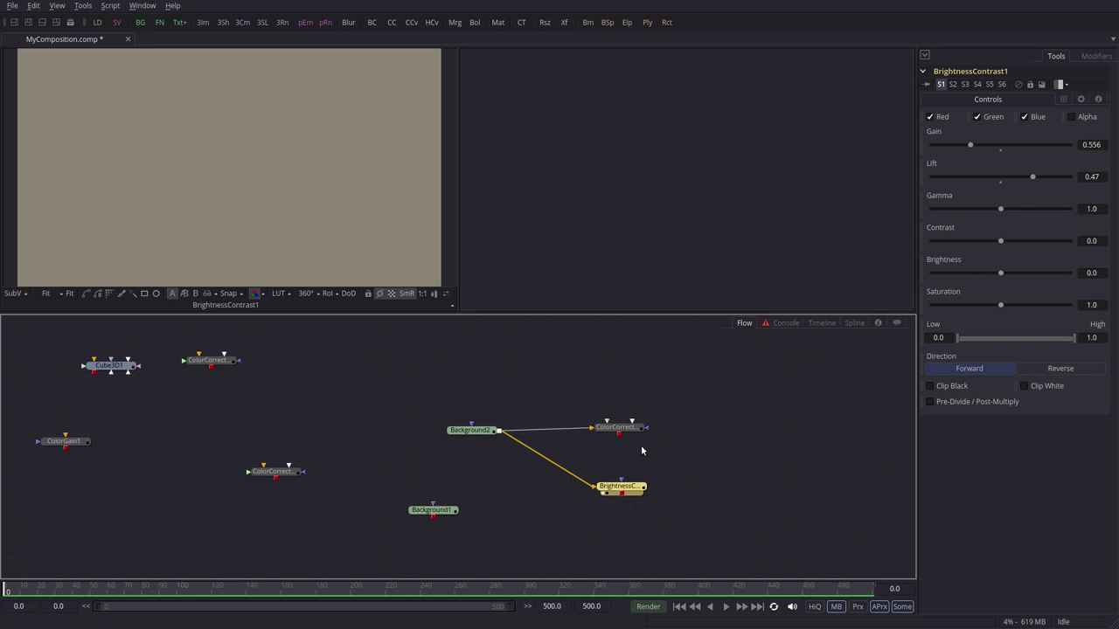